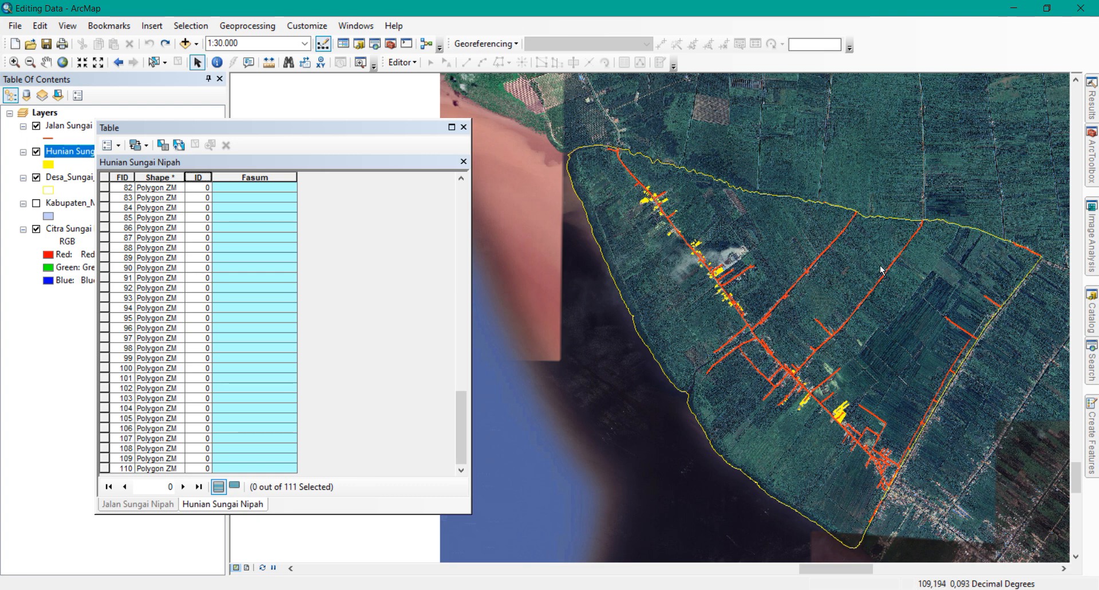
Select the first record, FID 0, in the Hunian Sungai Nipah attribute table
scroll(702, 256, up, 2)
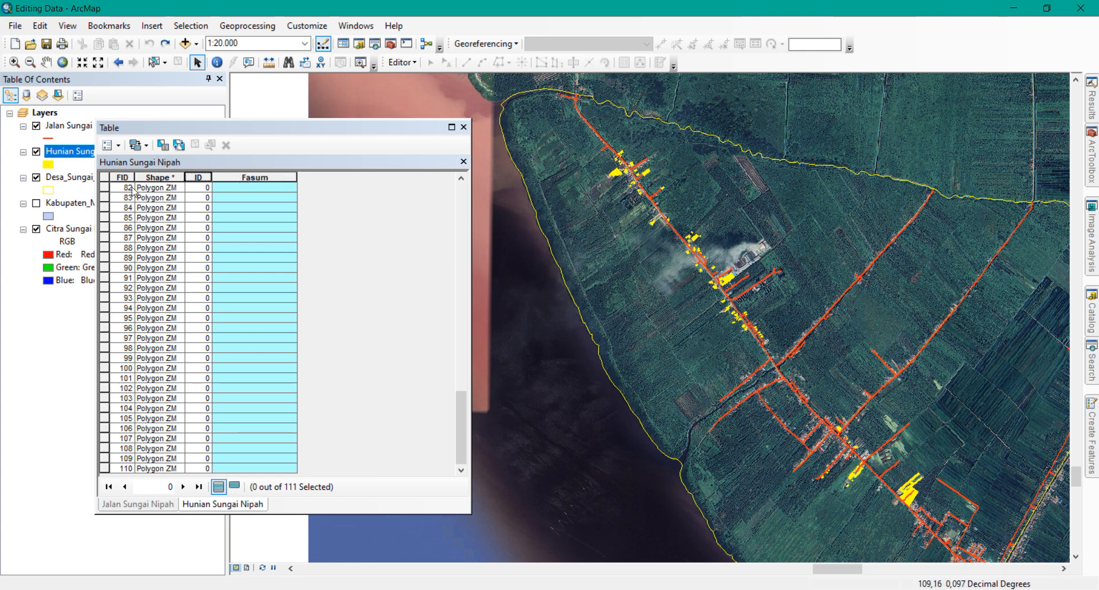
scroll(109, 192, up, 4)
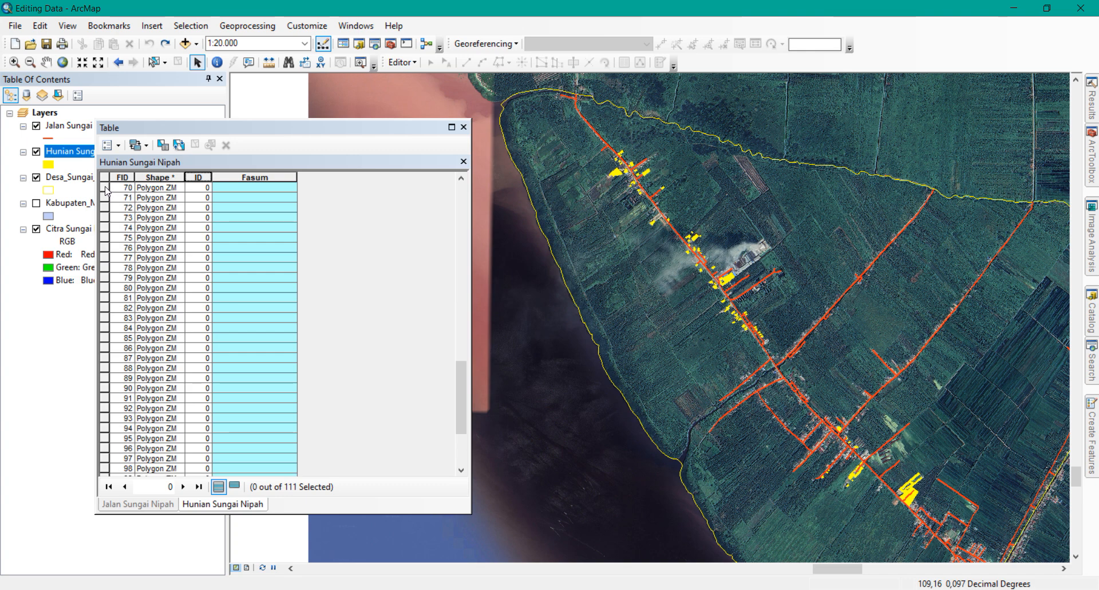
scroll(106, 191, up, 7)
drag(463, 332, 471, 171)
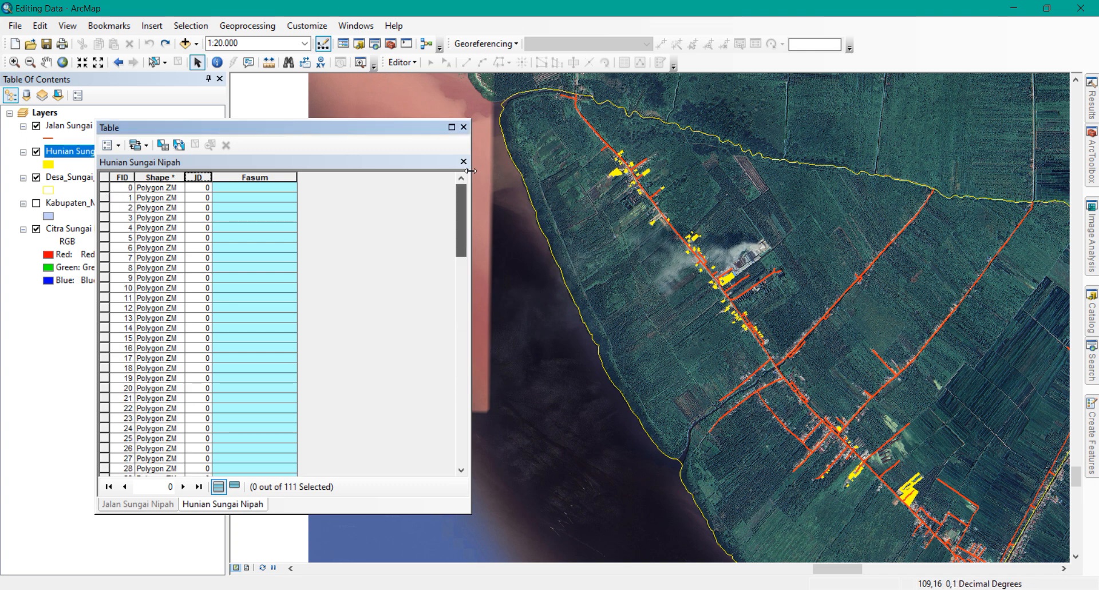
click(105, 188)
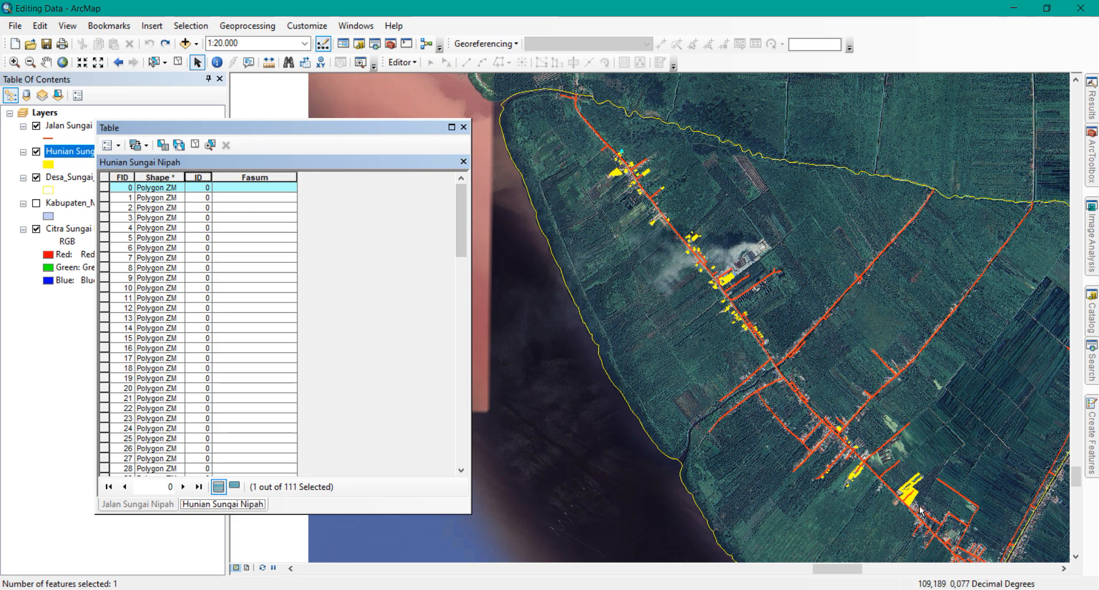
Start an edit session on the Hunian Sungai Nipah layer
scroll(909, 494, up, 3)
scroll(864, 509, up, 3)
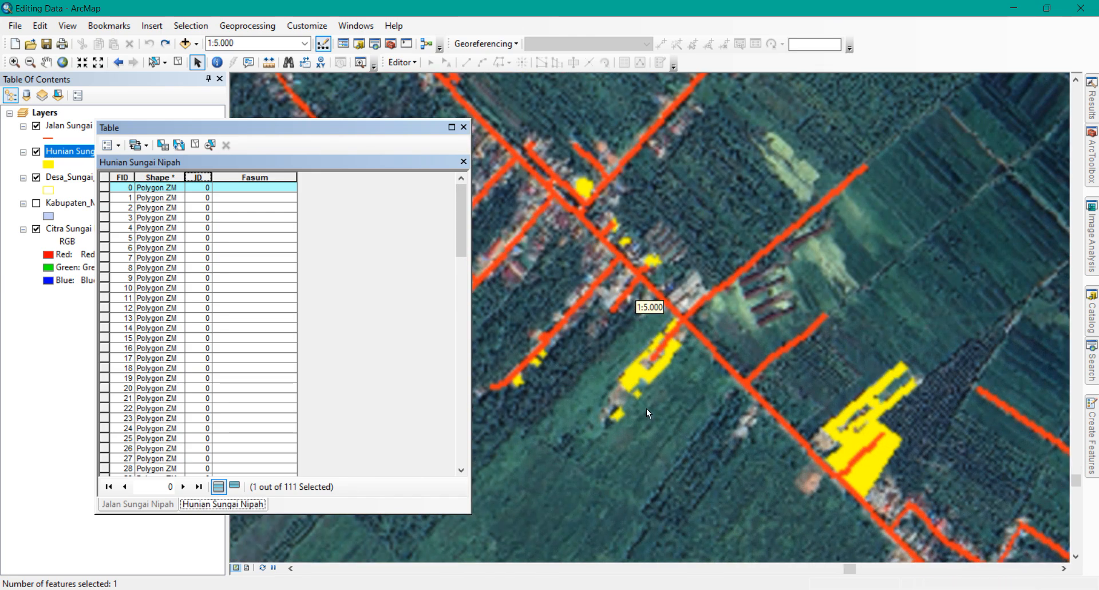
scroll(649, 397, up, 1)
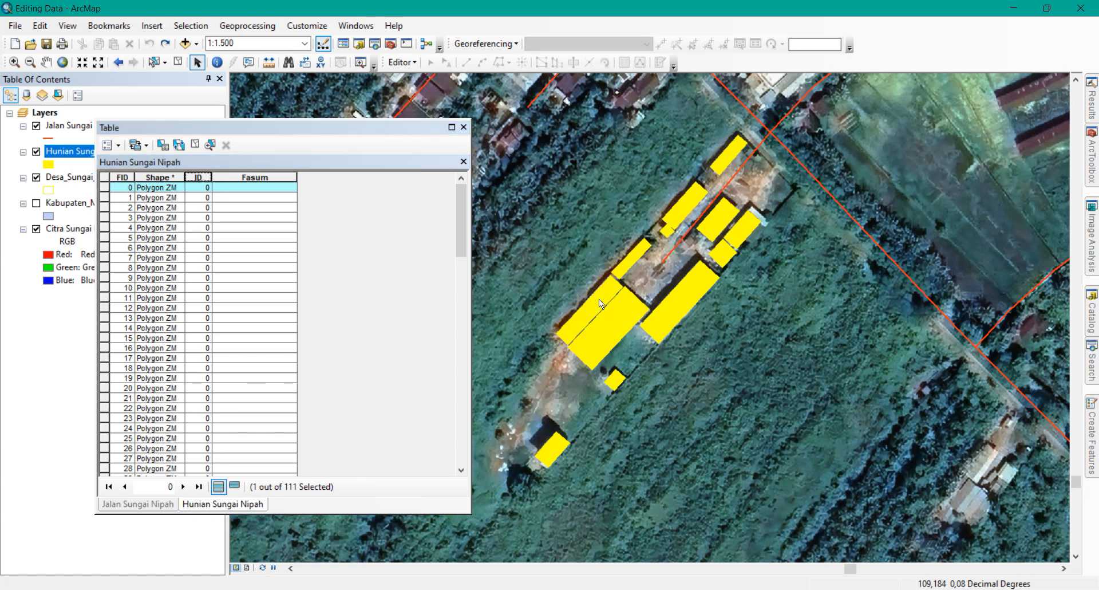
click(403, 62)
click(422, 79)
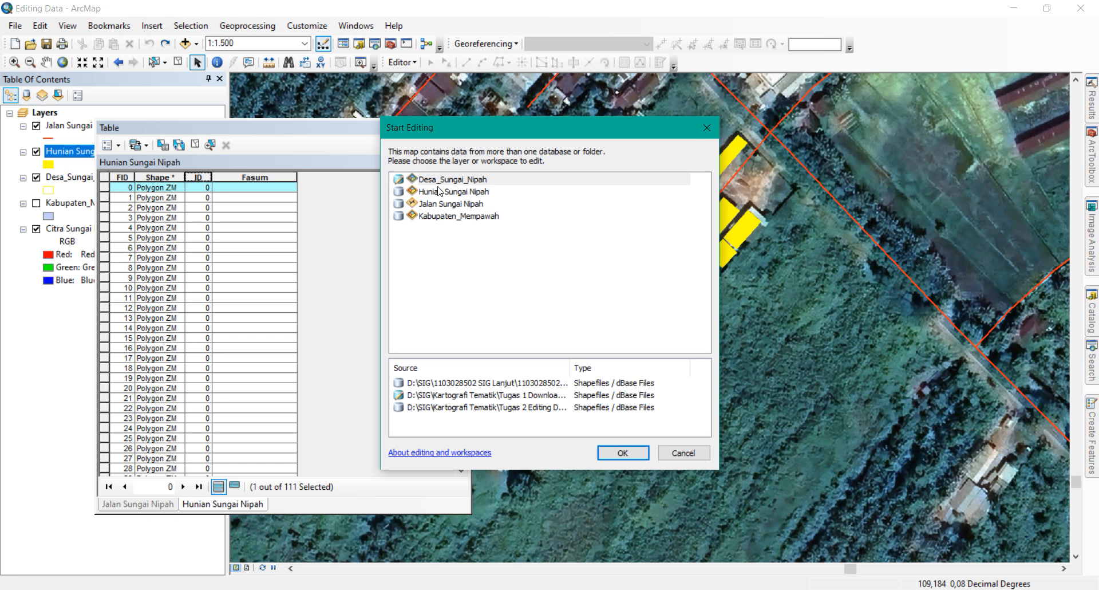
double_click(439, 191)
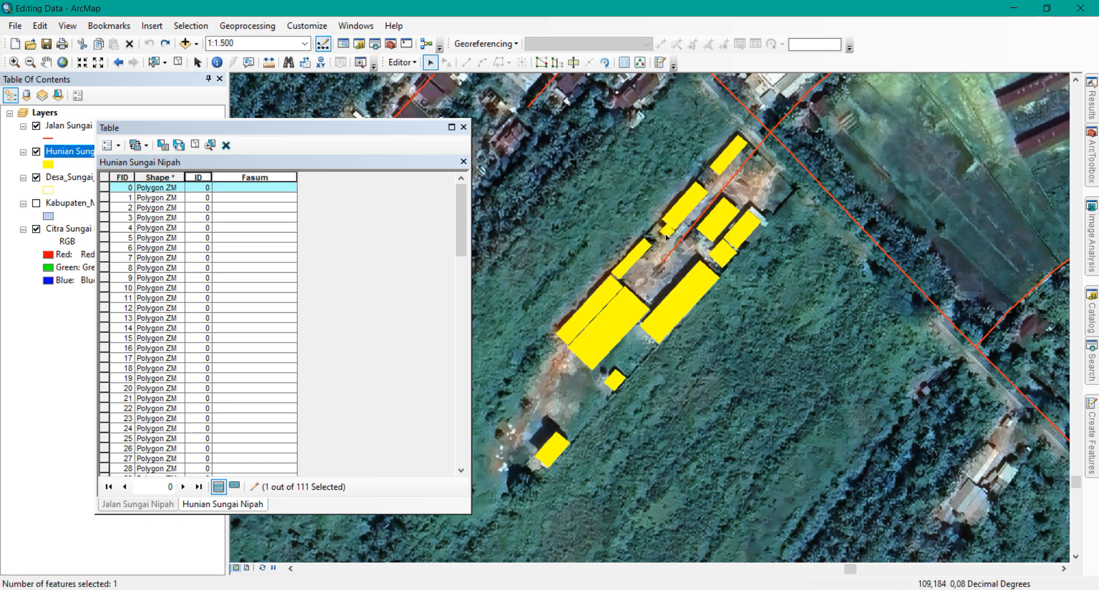
Hide the Jalan Sungai Nipah layer and select all building polygons of the elongated complex southwest of the road, FID 81 to 92
click(36, 127)
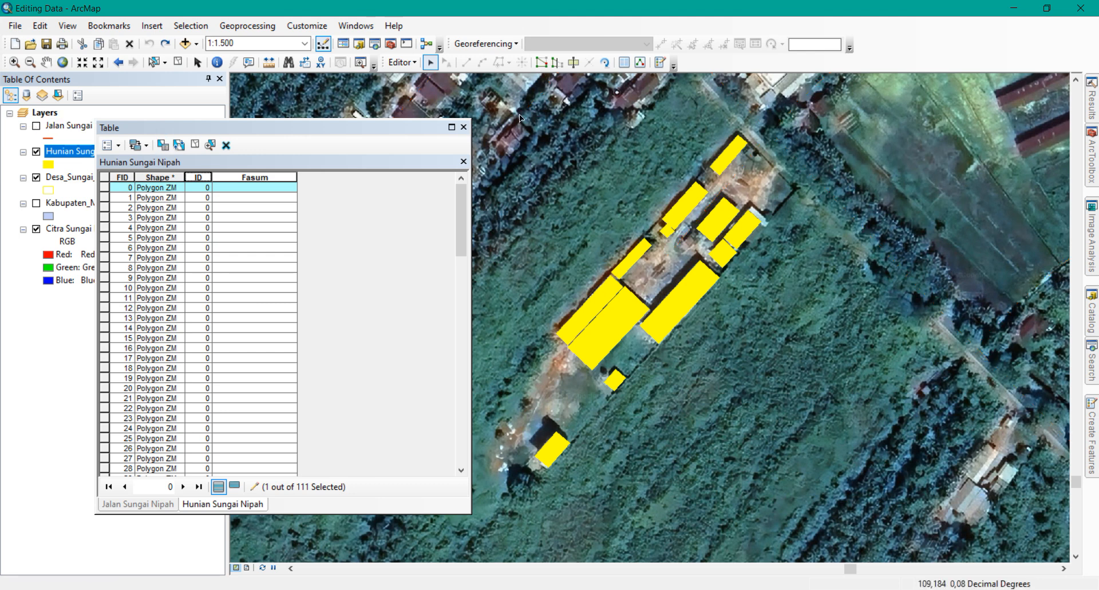
drag(500, 96, 784, 491)
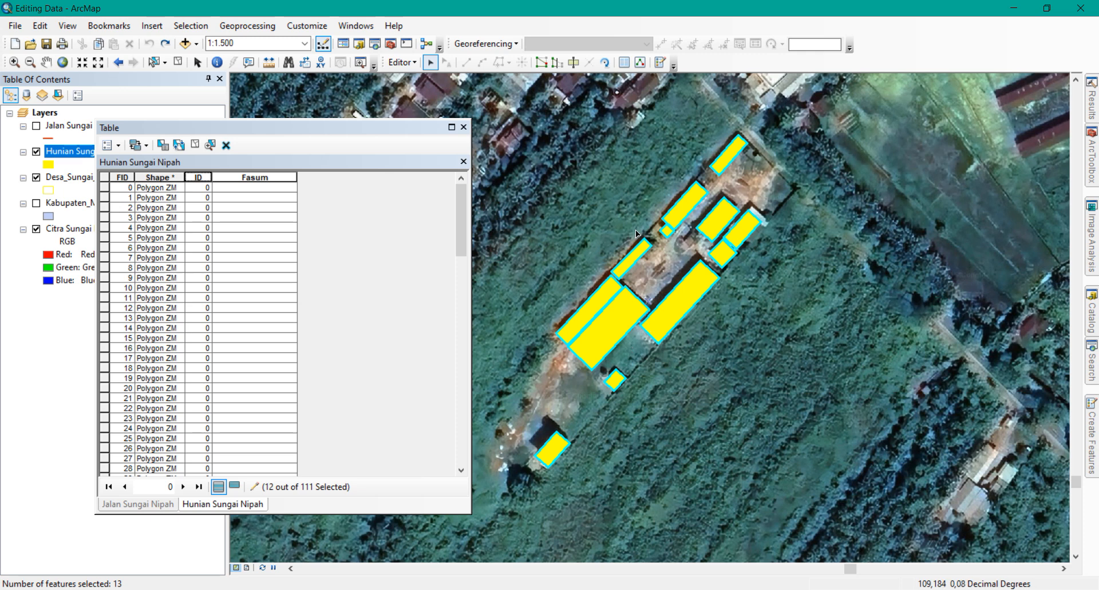
drag(461, 228, 459, 402)
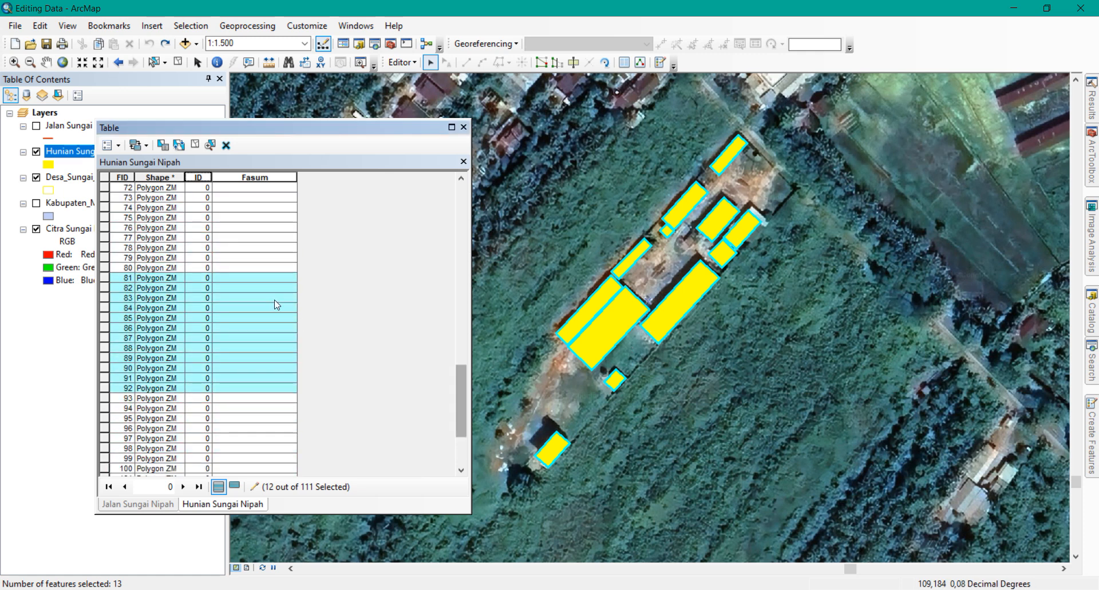
Use the Field Calculator to fill the Fasum field of the selected building records with "Industri"
right_click(248, 176)
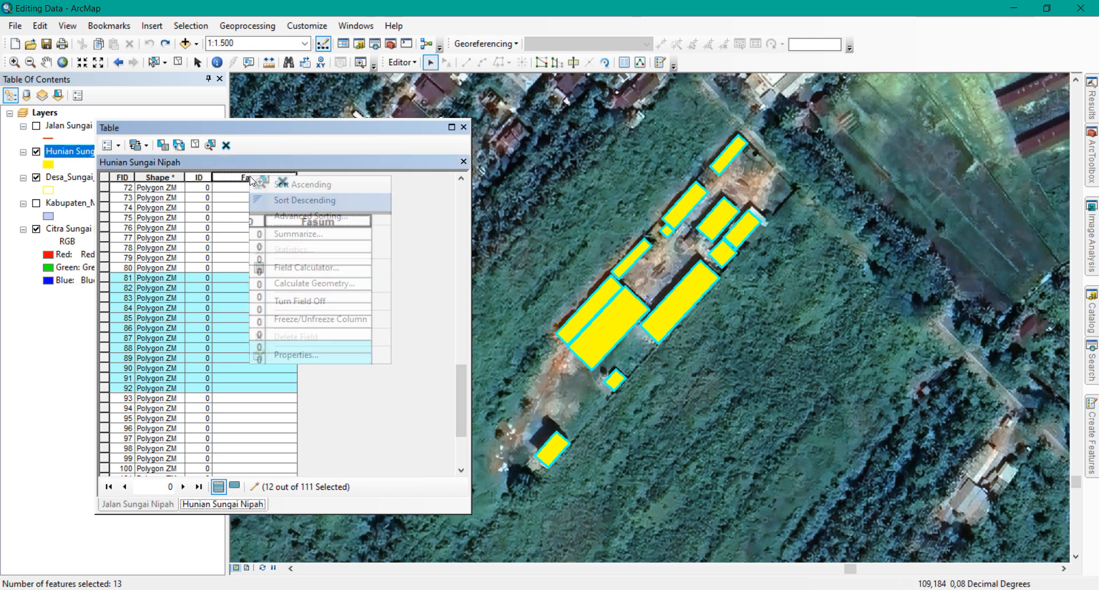
click(332, 267)
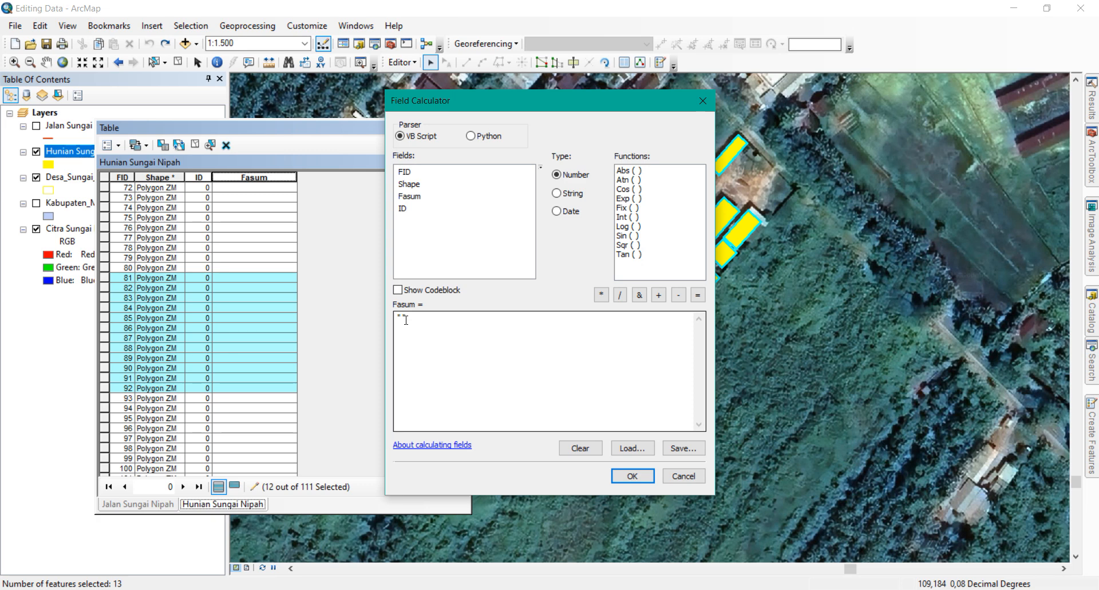
drag(419, 316, 358, 317)
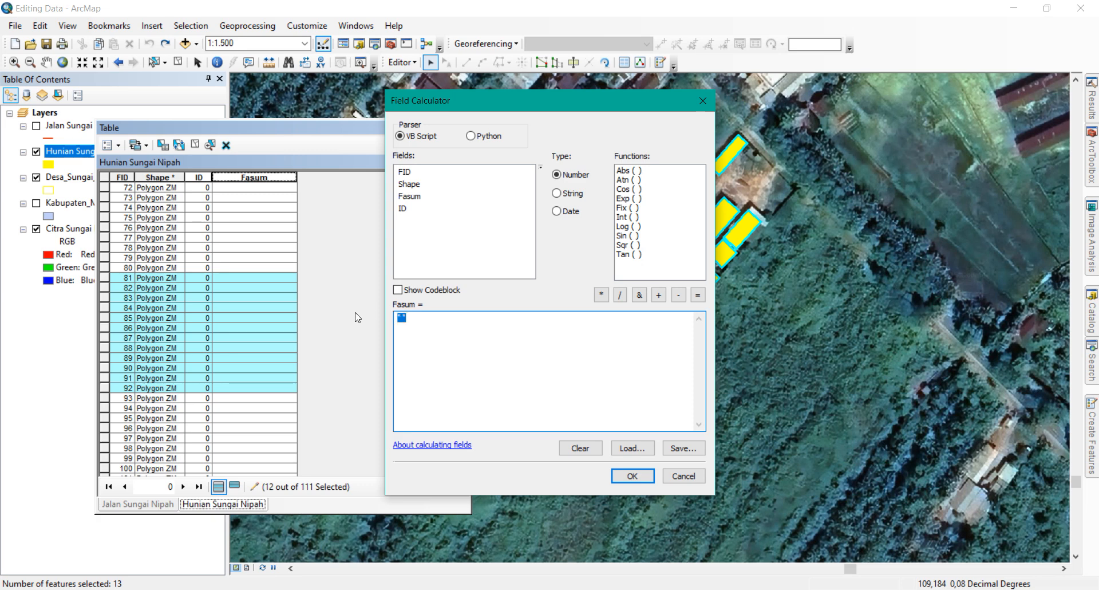
text("Industri)
click(636, 479)
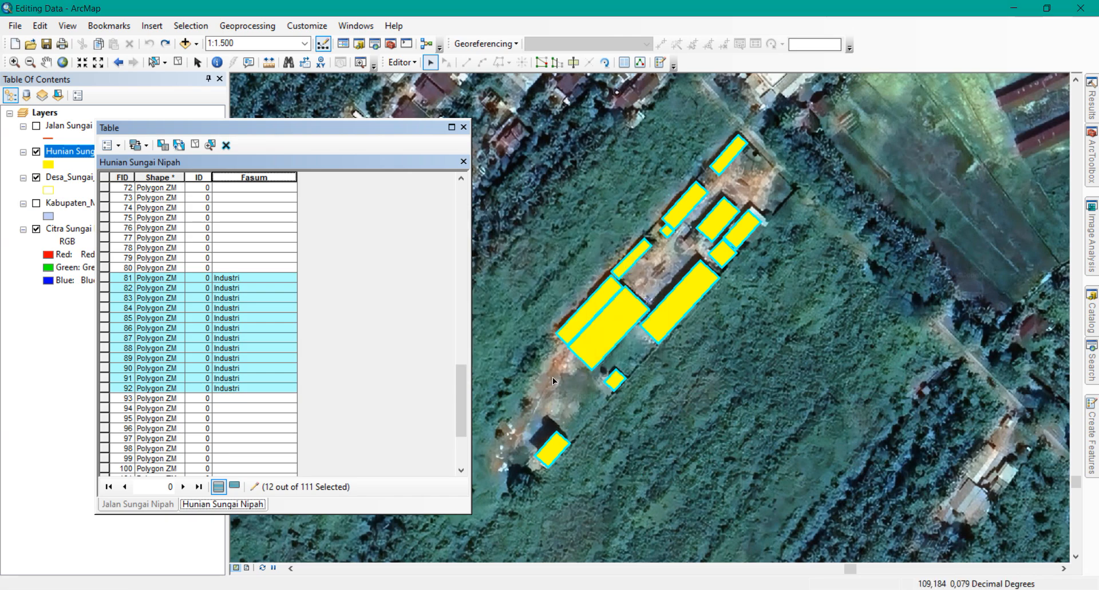
Select the large four-sided polygon southeast of the industrial complex and set its Fasum value to "Pemakaman Al Irsyad"
scroll(621, 303, up, 5)
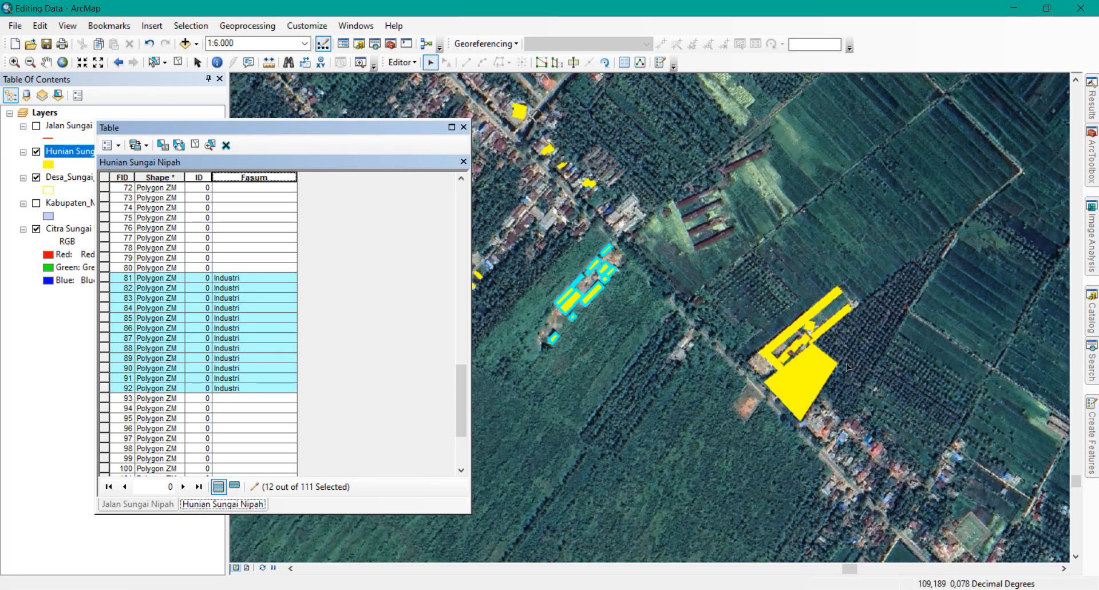
scroll(847, 363, down, 4)
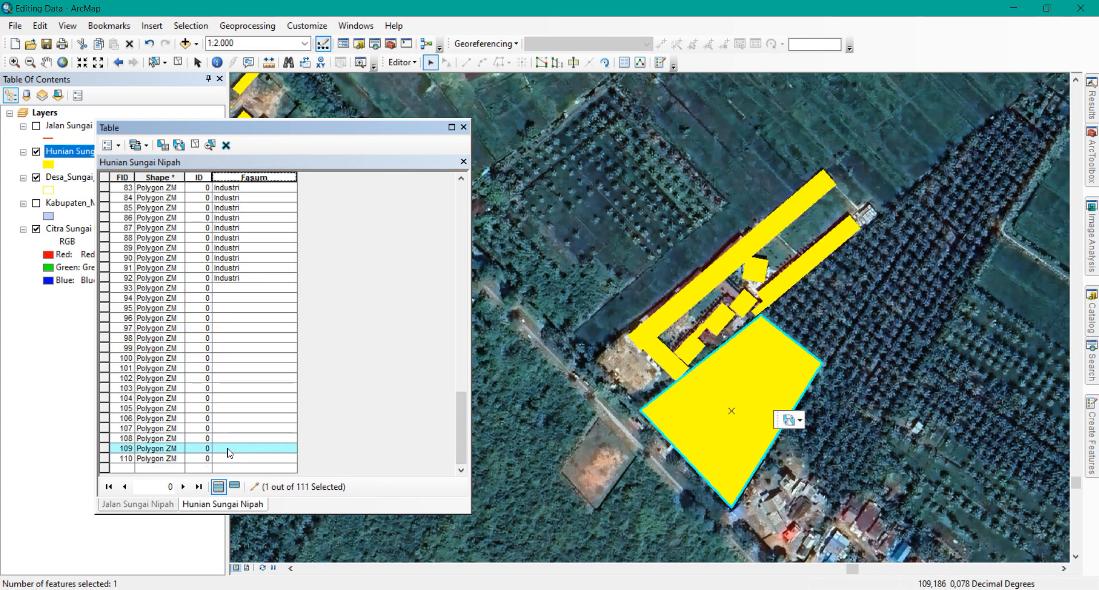
double_click(229, 448)
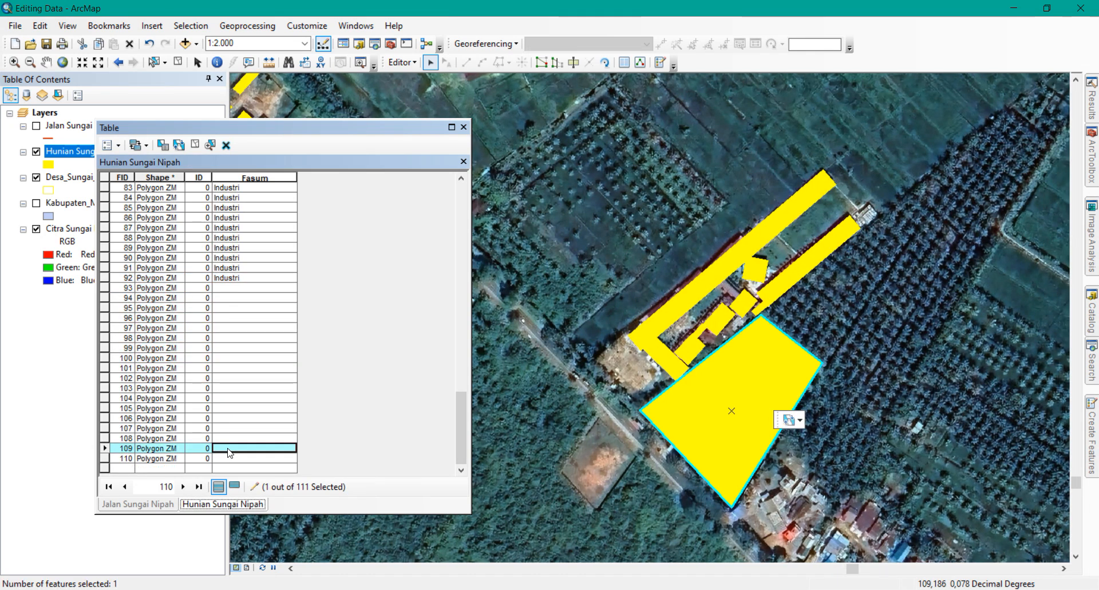
text(P)
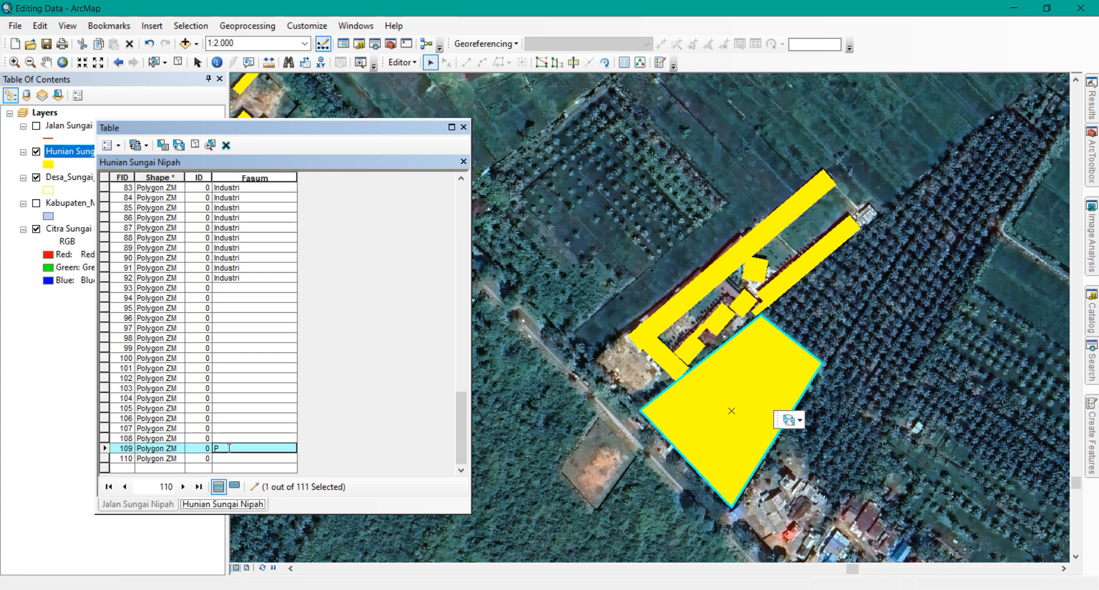
text(emakaman Al Irsyad)
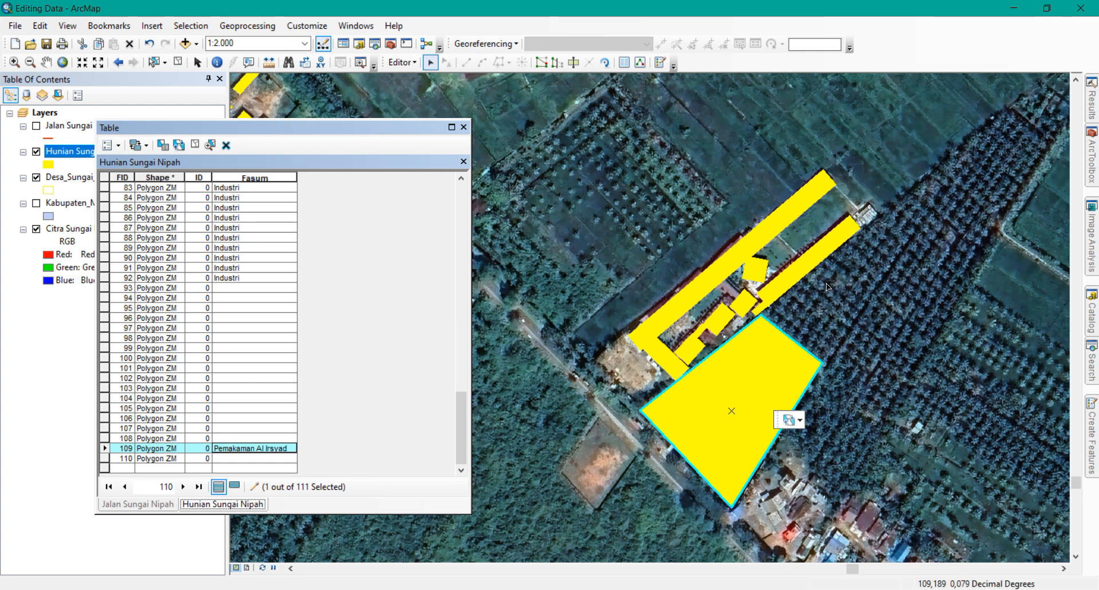
Select the nine building polygons just northwest of the cemetery polygon, leaving the cemetery itself out of the selection
drag(572, 146, 951, 387)
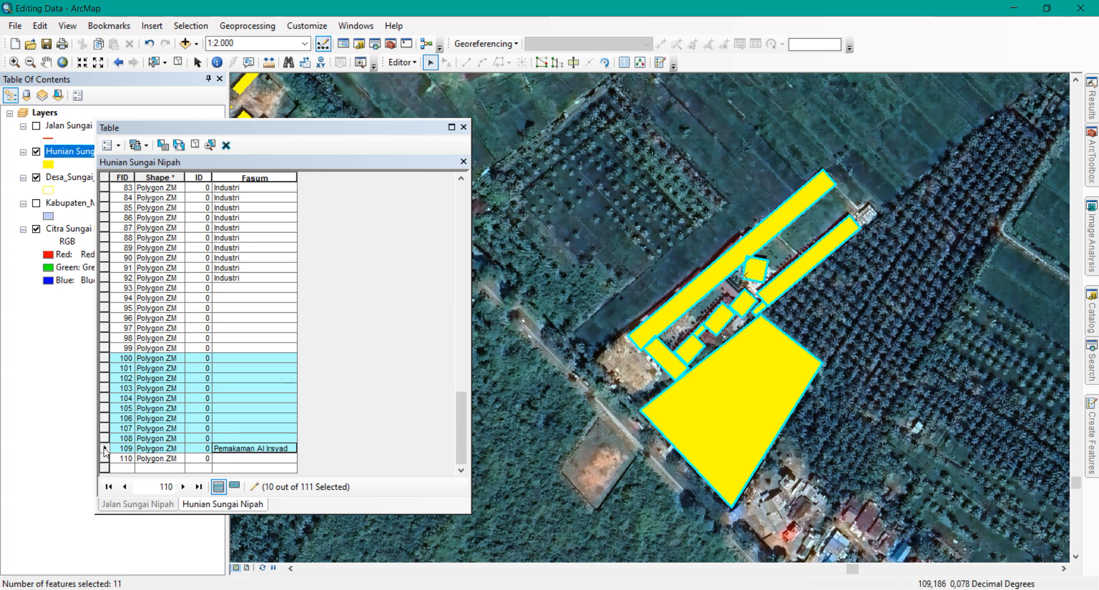
click(742, 414)
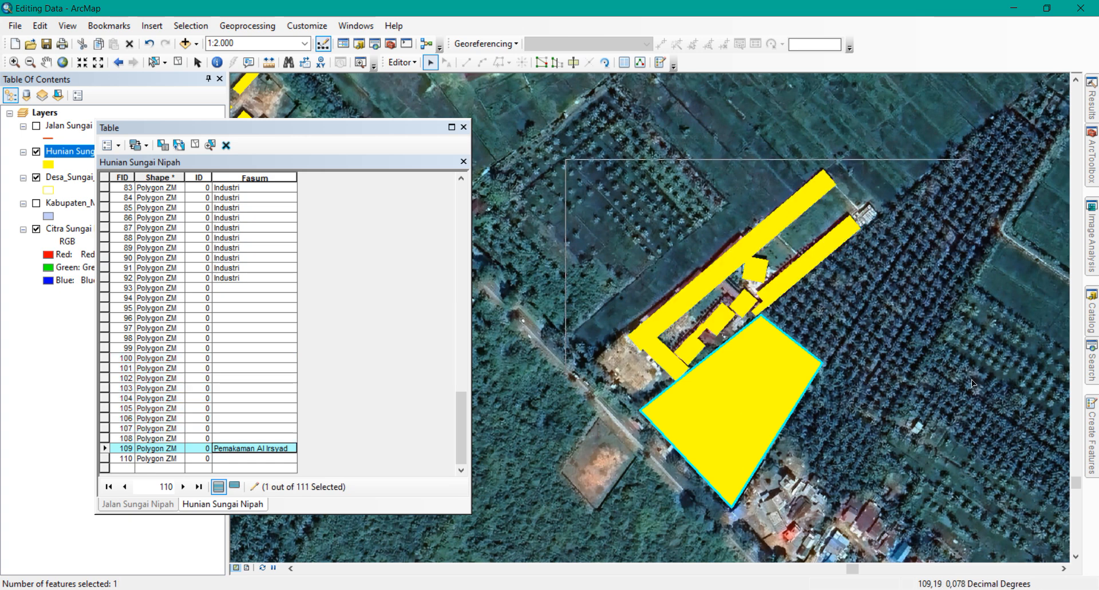
drag(601, 160, 981, 405)
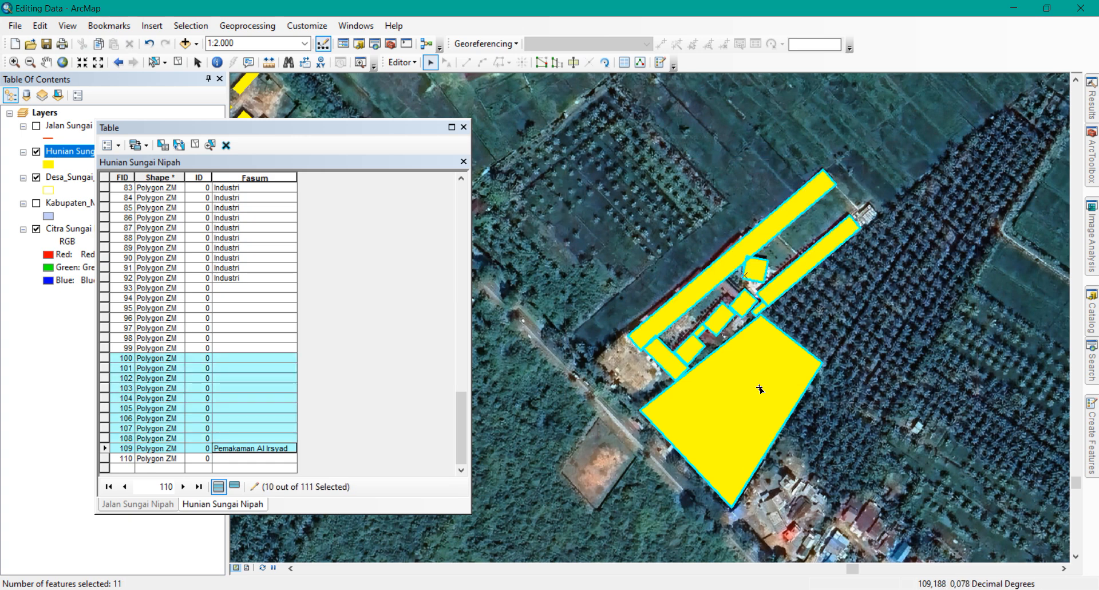
shift+click(741, 422)
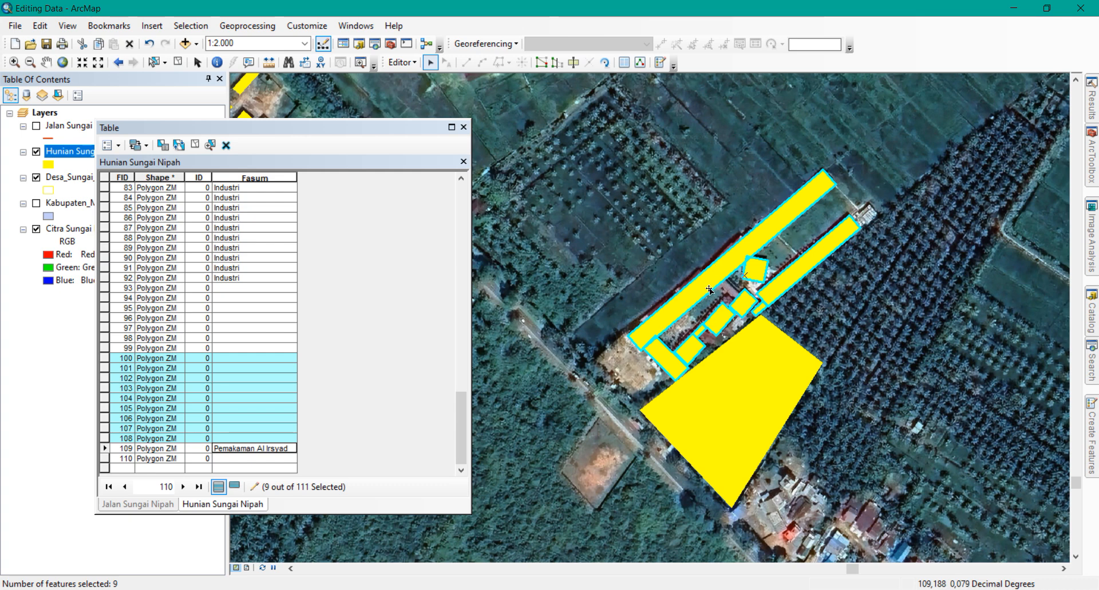
Try to fill the Fasum field of the nine selected buildings with SMP N 1 Siantan using the Field Calculator, and clear the selection
right_click(260, 176)
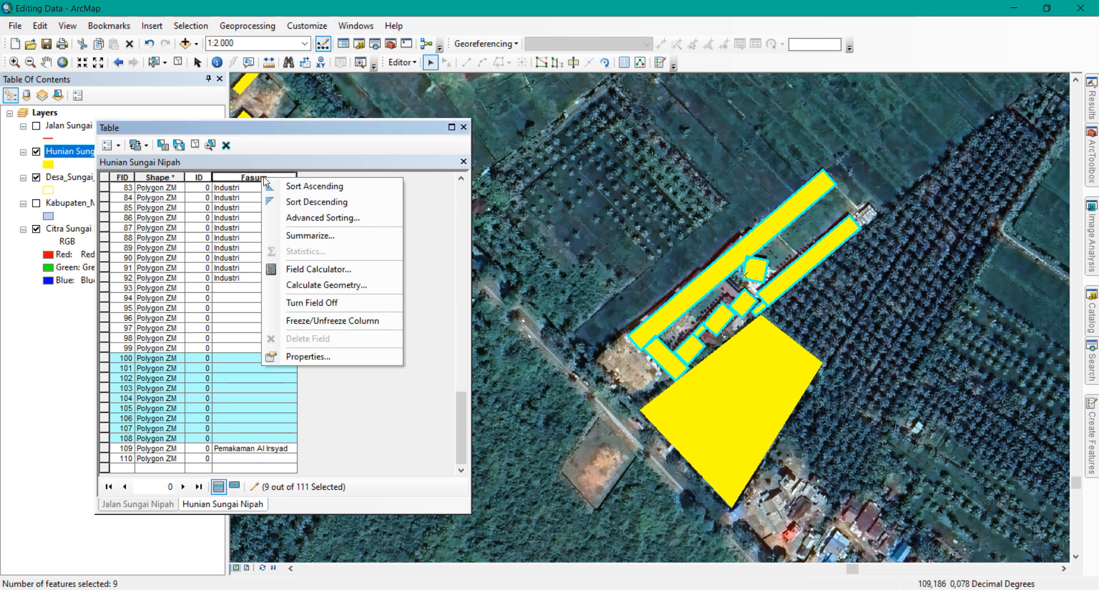
click(331, 268)
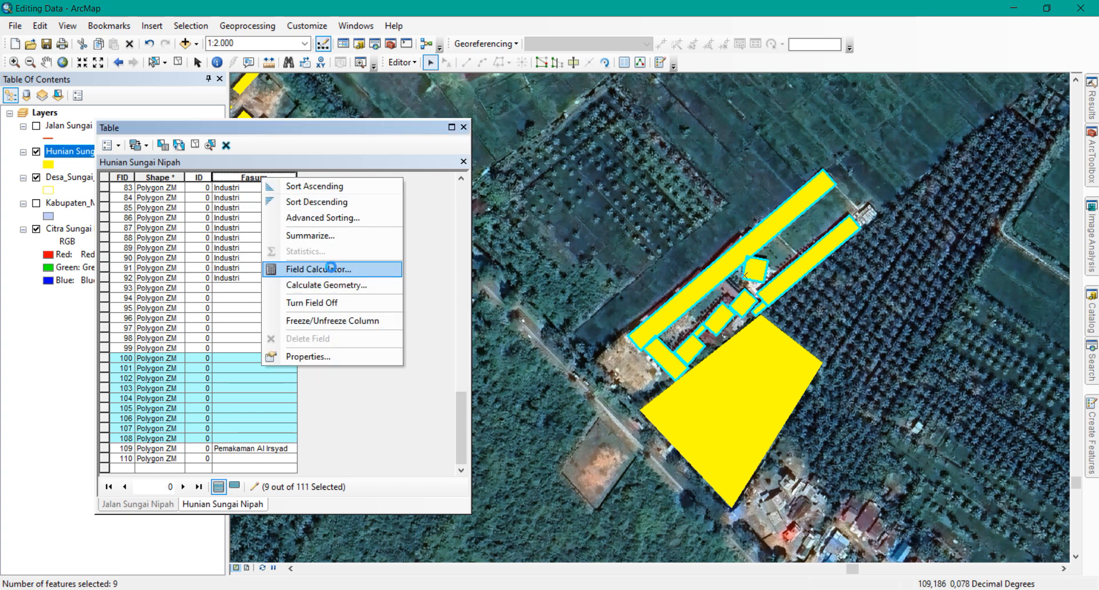
key(ctrl+a)
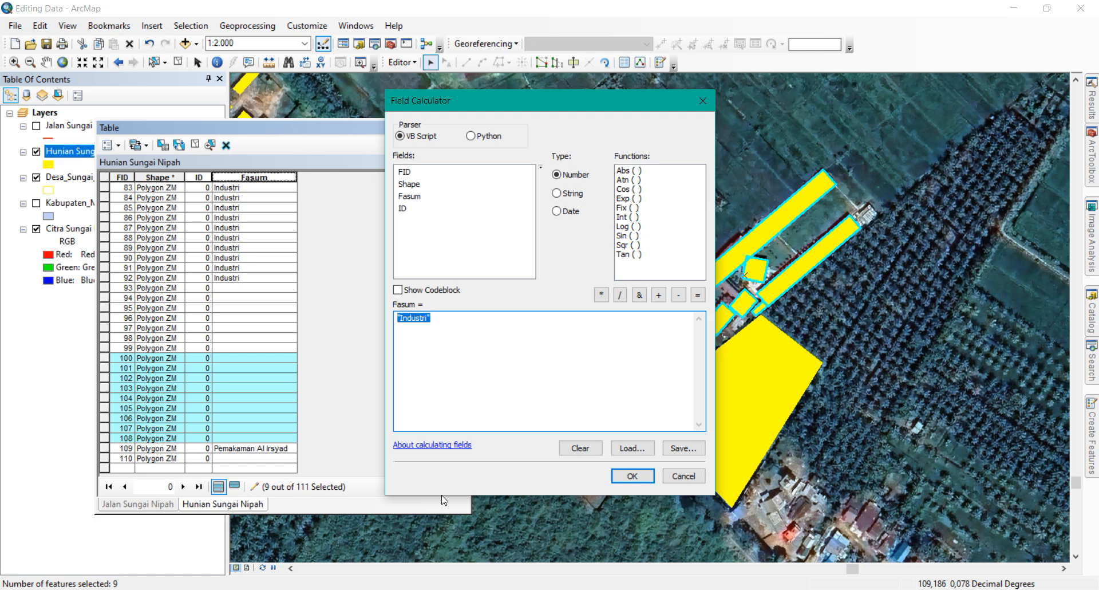
text("S)
text(MP N 1 Siantan)
click(632, 476)
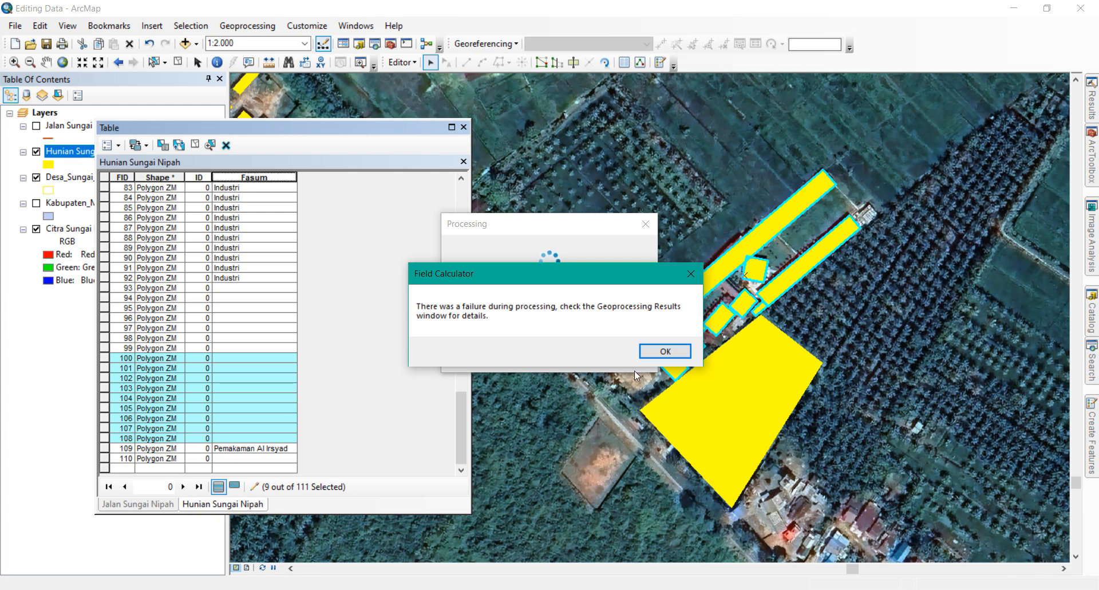
click(665, 351)
click(578, 219)
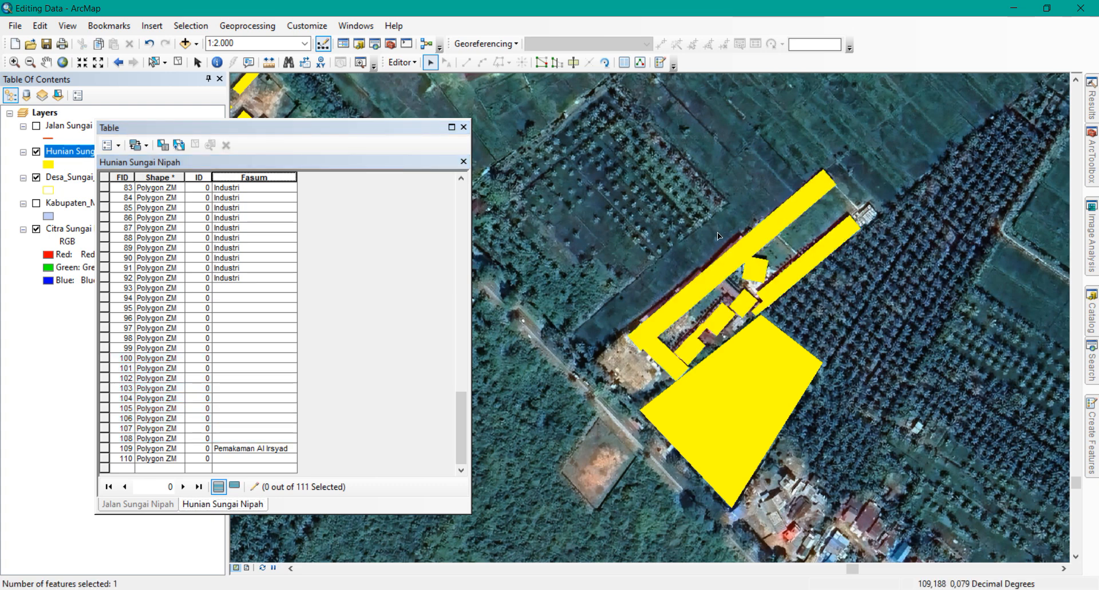
Select the nine school building polygons, FID 100 to 108, one by one on the map
click(730, 261)
shift+click(758, 274)
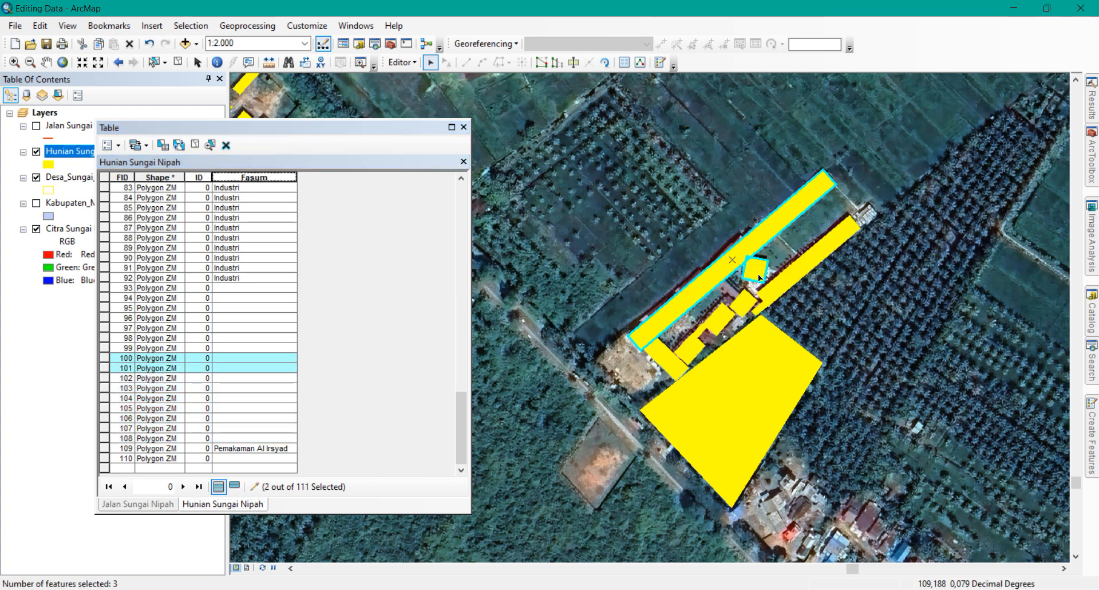
shift+click(765, 289)
shift+click(749, 302)
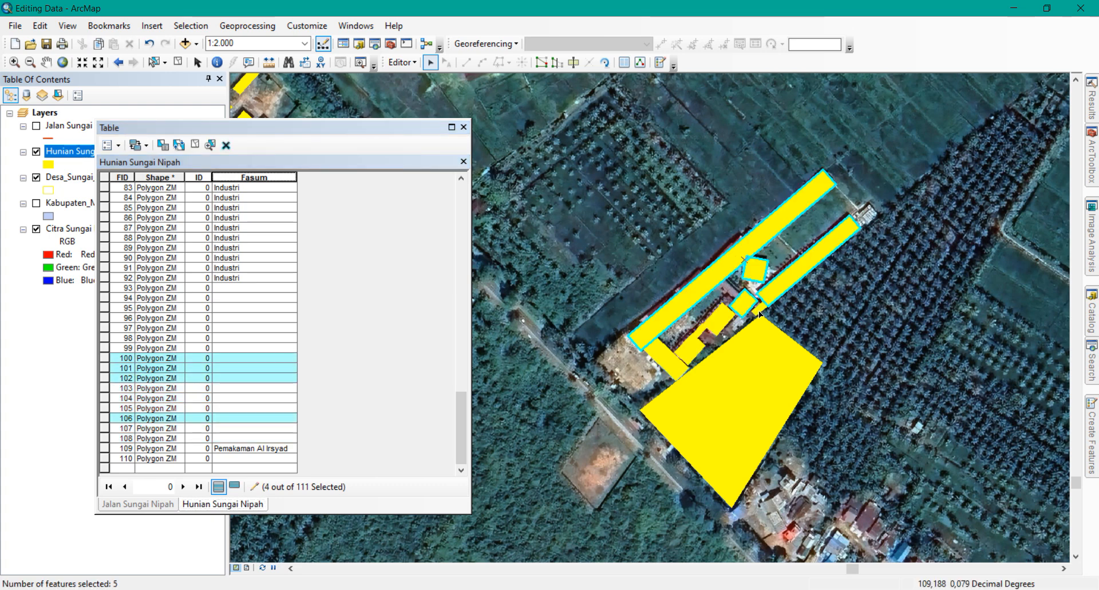
shift+click(761, 313)
shift+click(705, 327)
shift+click(685, 352)
shift+click(660, 361)
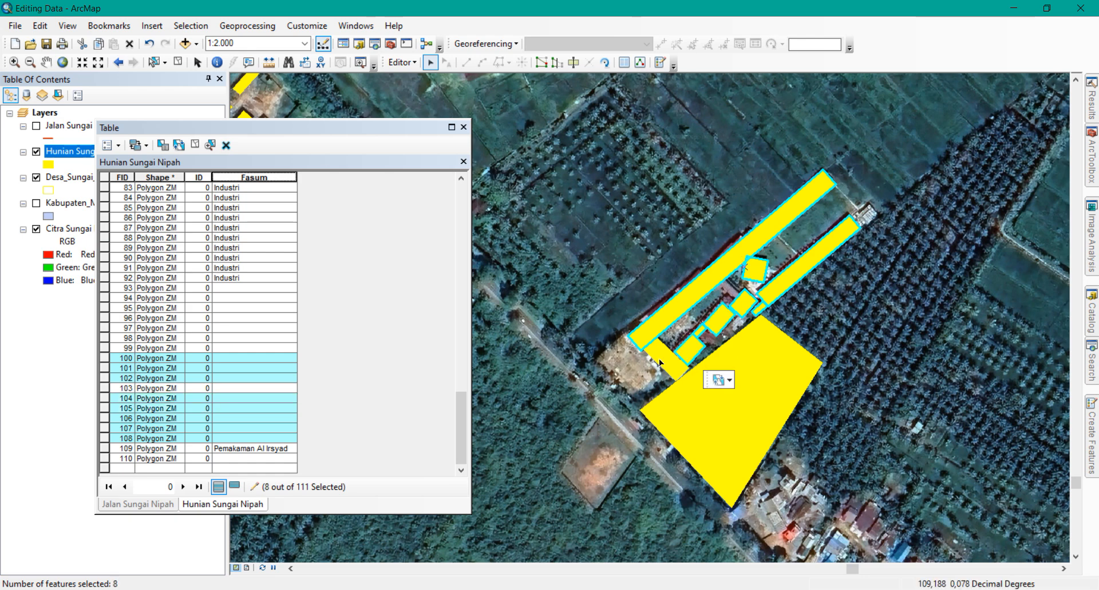
shift+click(660, 362)
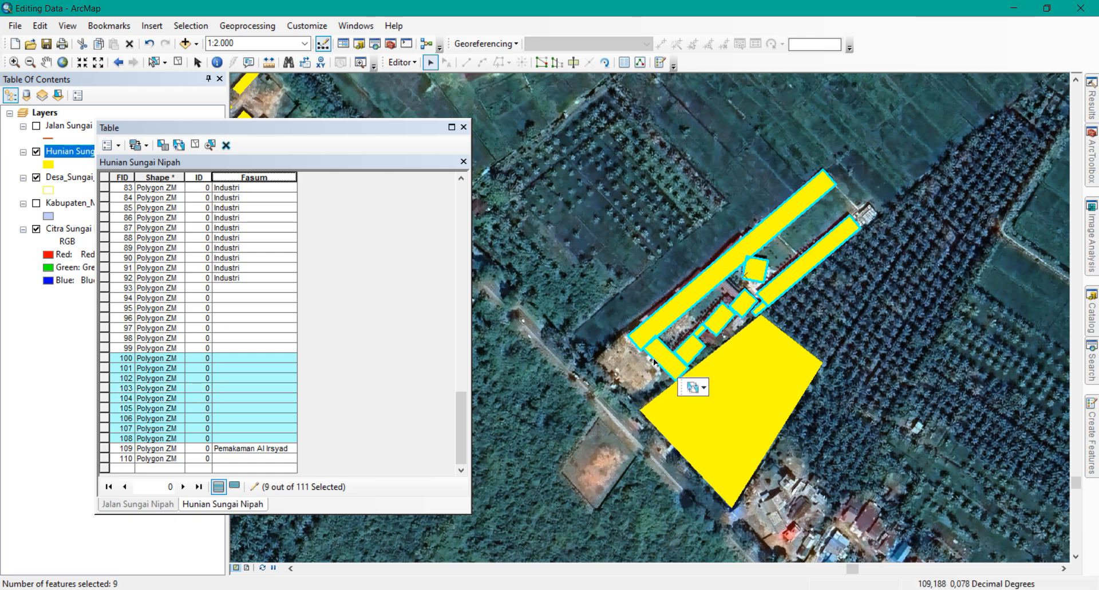
Fill the Fasum field of the nine selected school polygons with "SMP N 1 Siantan" using the Field Calculator
right_click(267, 176)
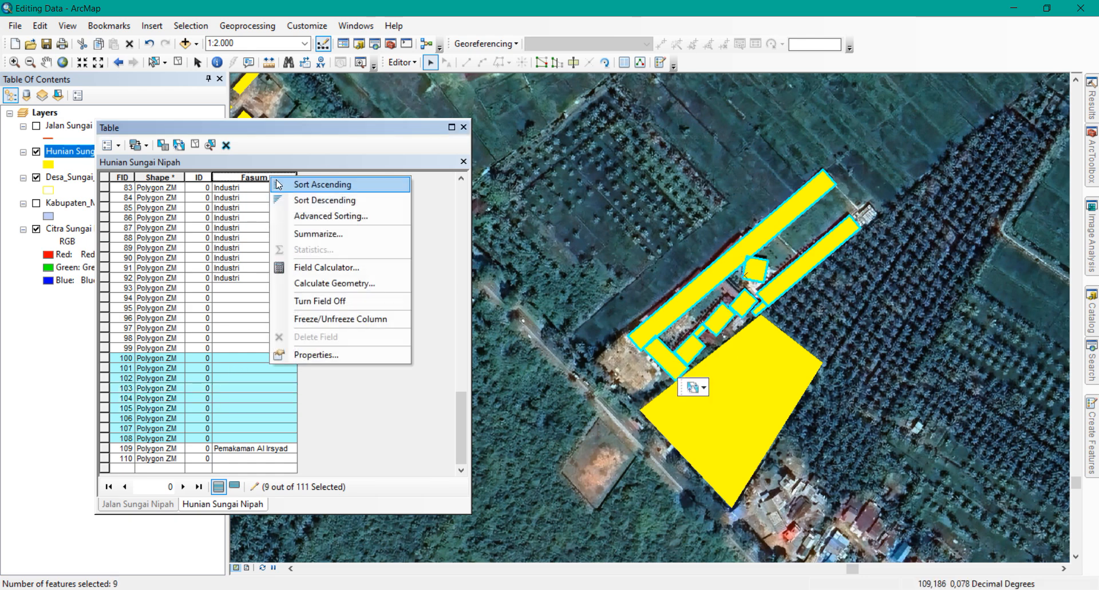
click(338, 271)
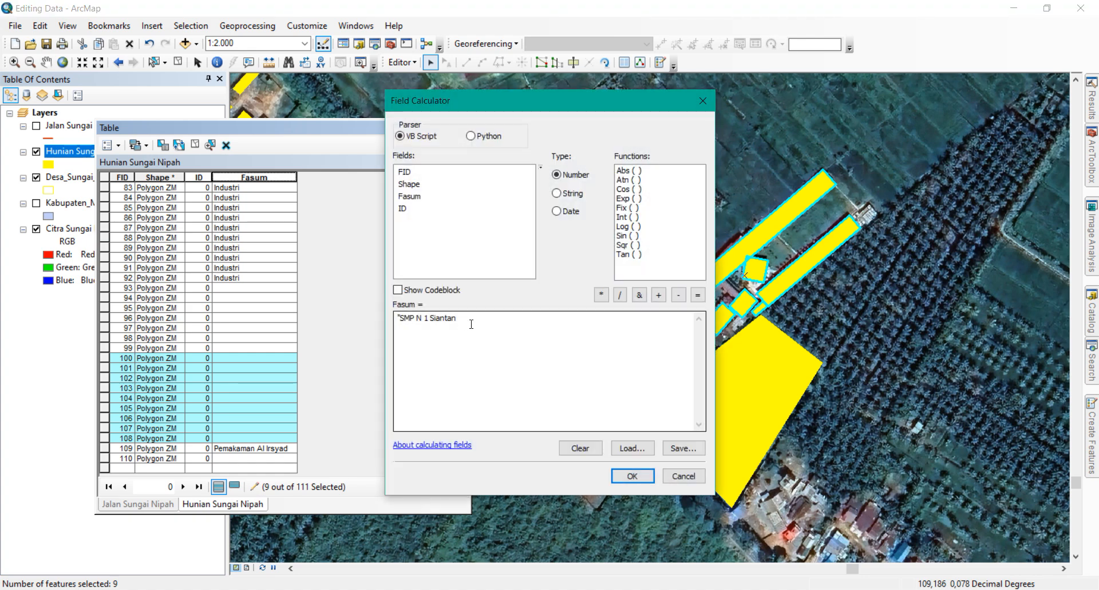
text(")
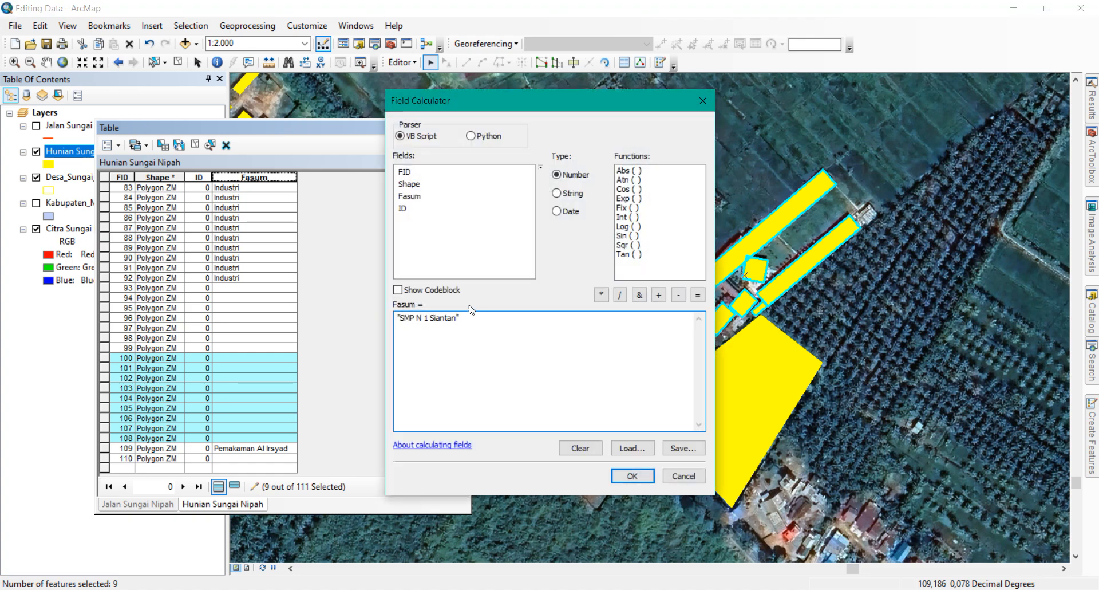
click(633, 476)
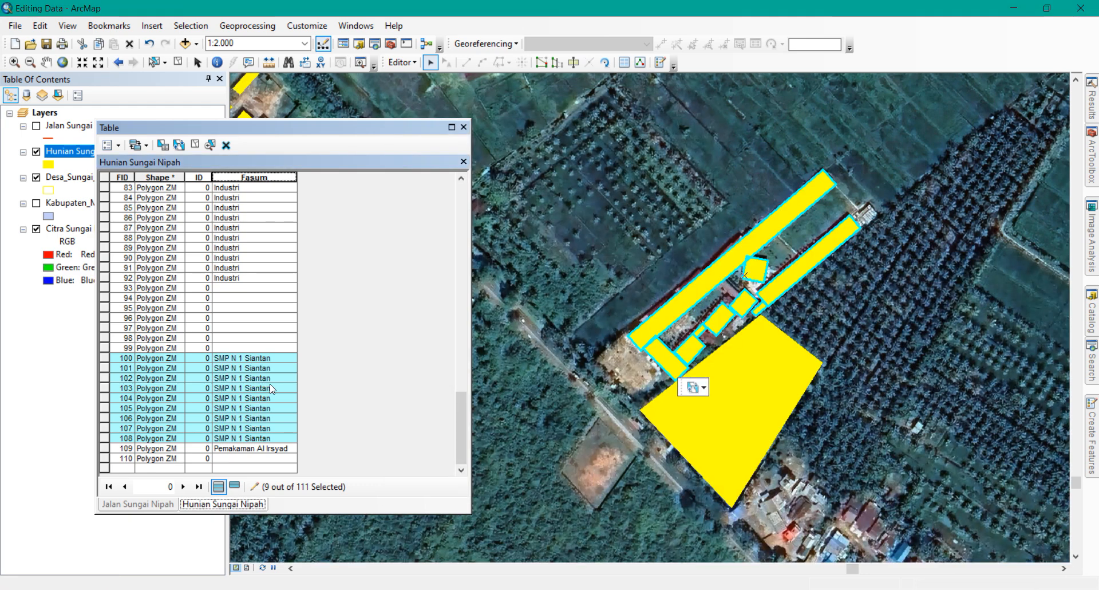
Select the small polygon at the road junction northwest of the school and set its Fasum value to "Masjid Assalam"
scroll(525, 310, up, 3)
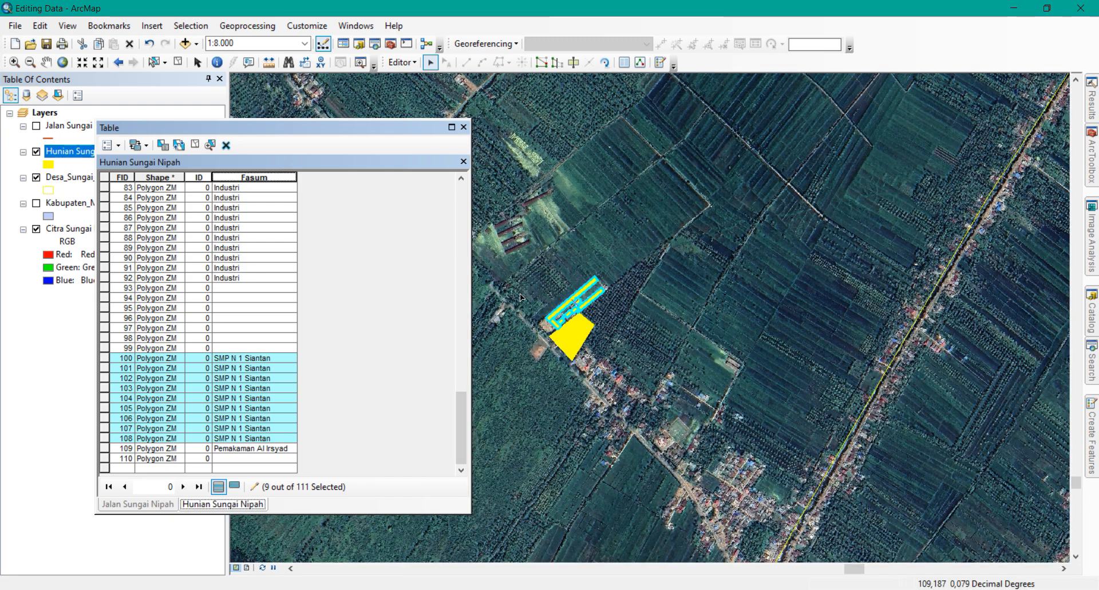
drag(520, 293, 939, 284)
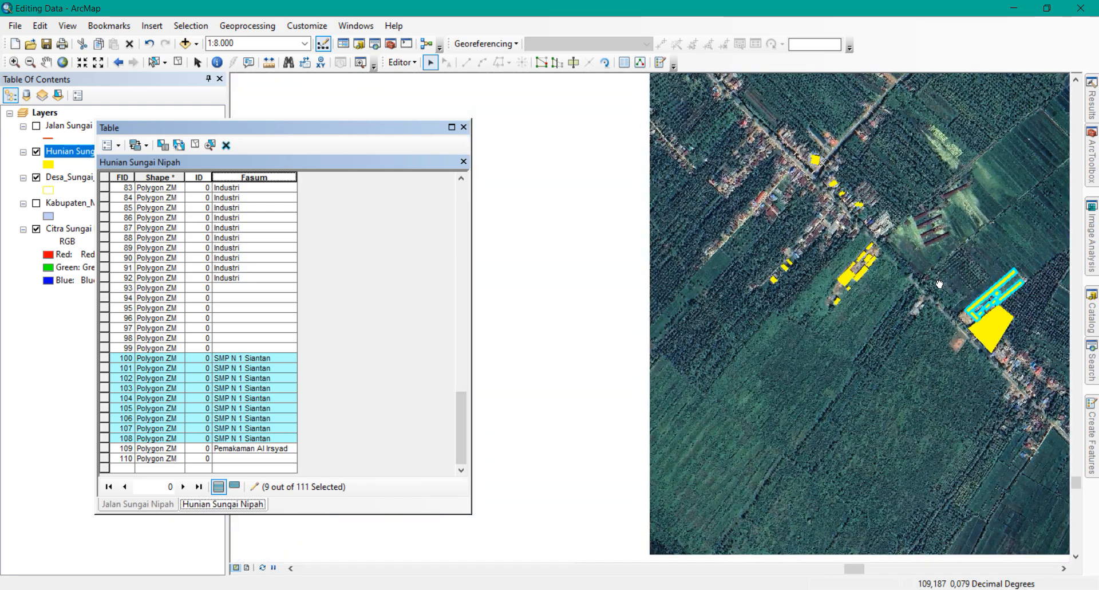
drag(828, 170, 782, 339)
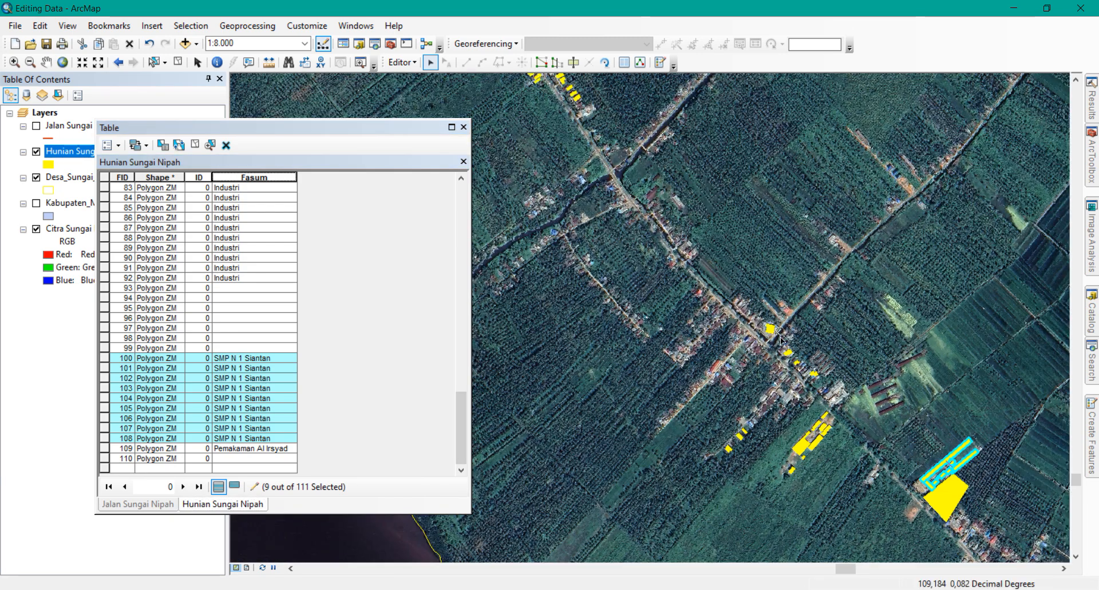
click(771, 330)
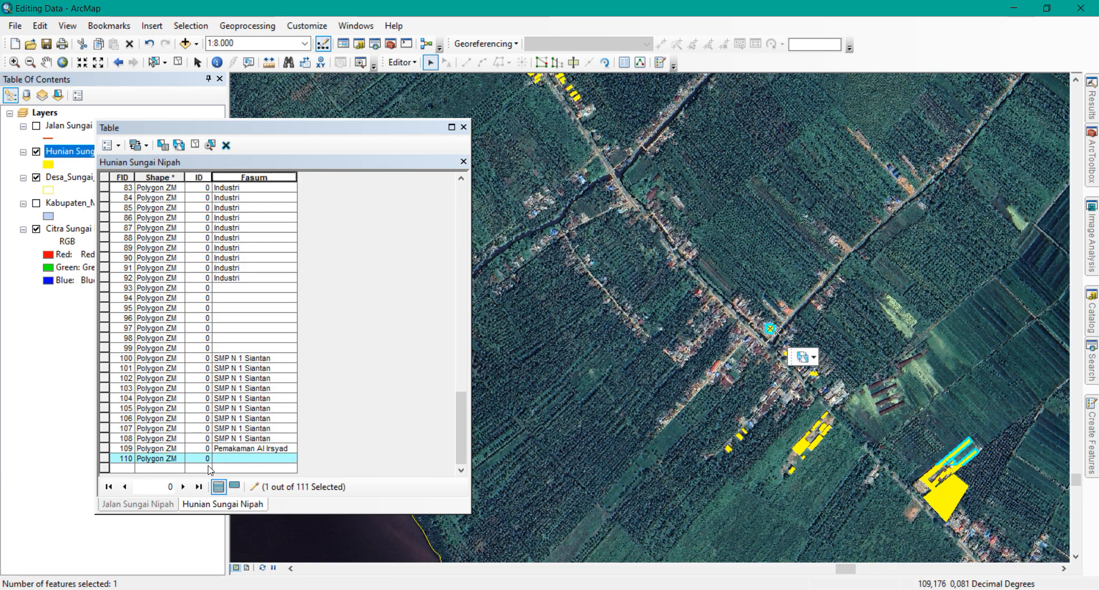
click(244, 459)
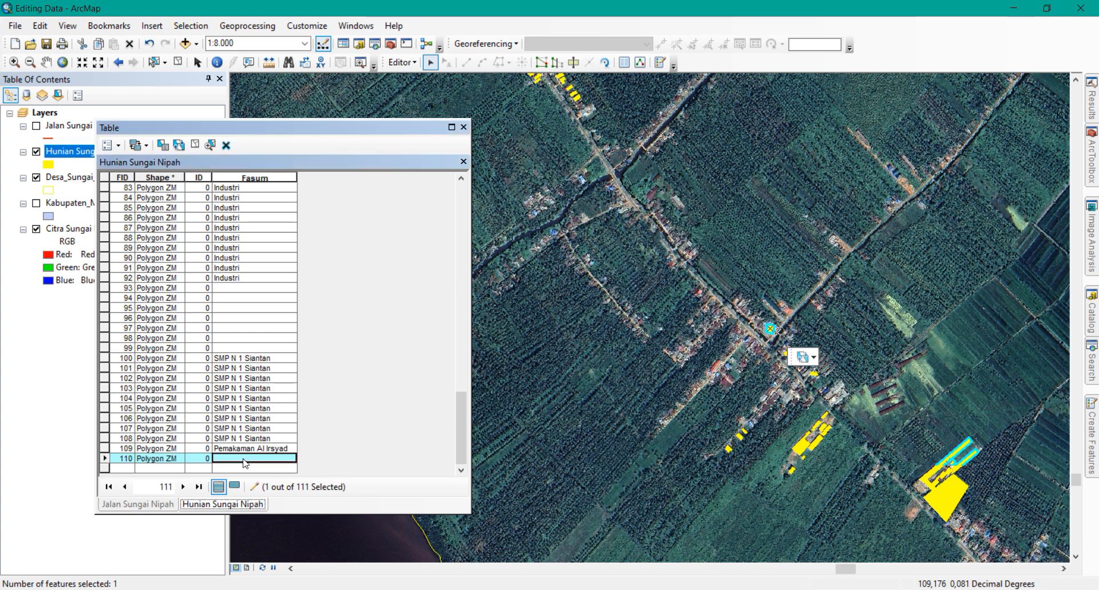
text(Masjid Assalam)
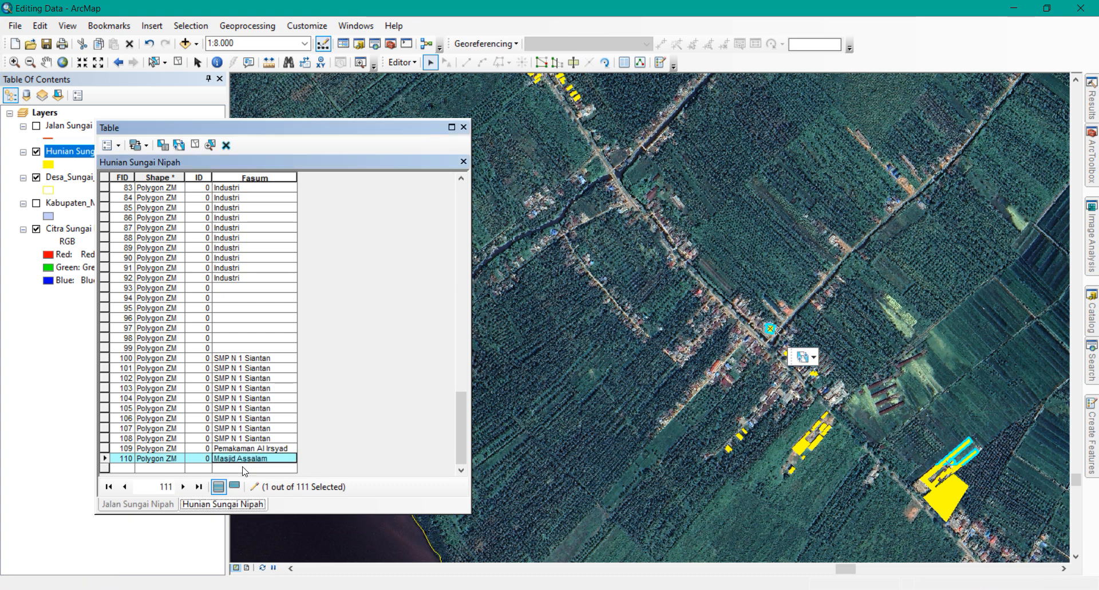
Select the four factory polygons along the northern part of the road and show only the selected records in the table
drag(575, 171, 773, 458)
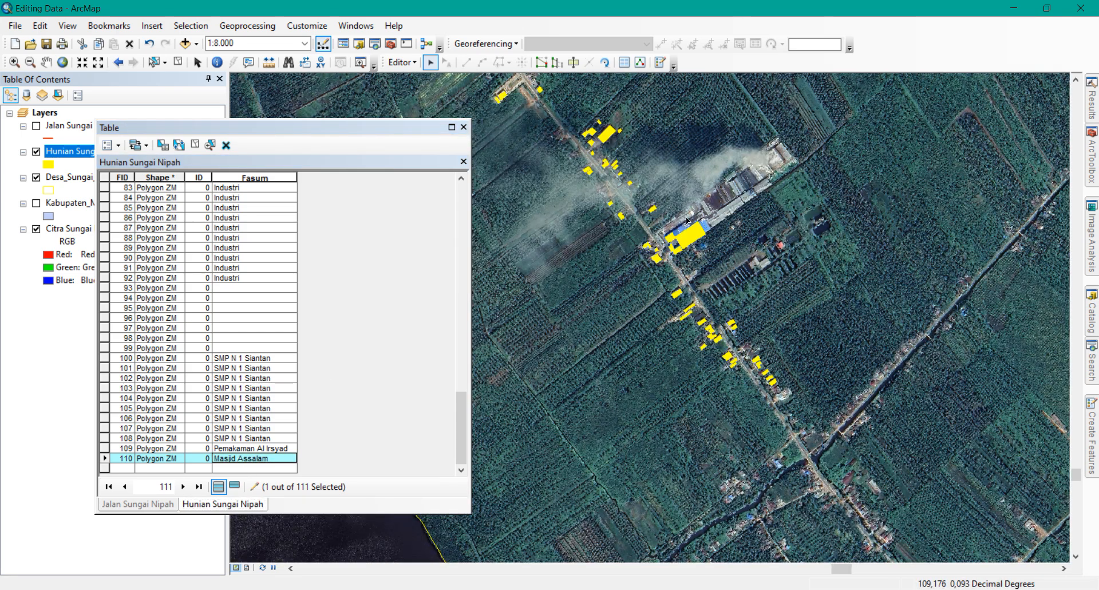
scroll(686, 221, up, 5)
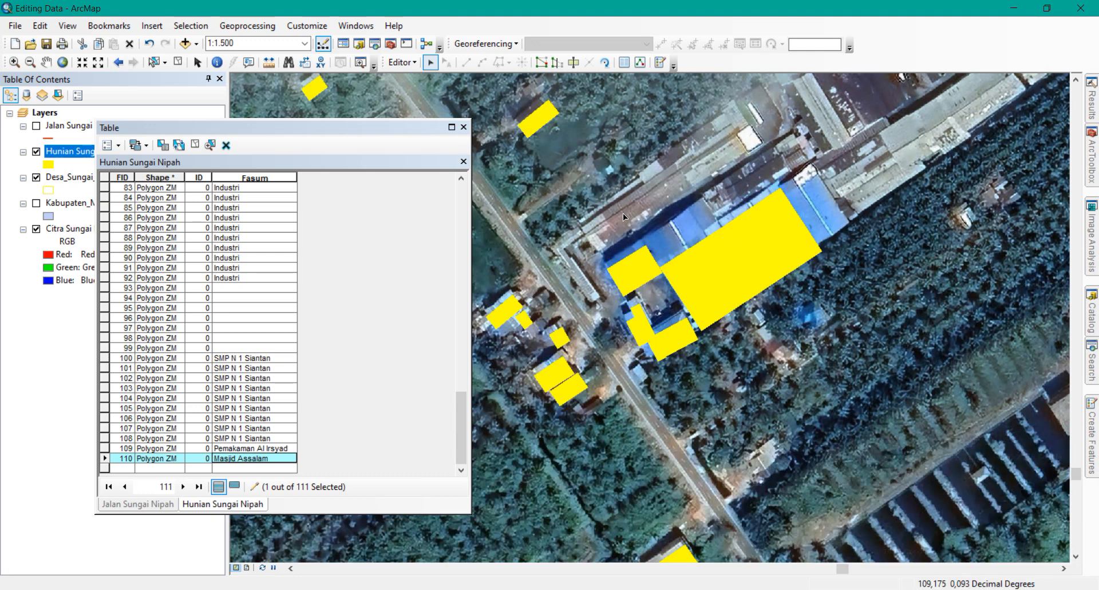
drag(623, 213, 778, 348)
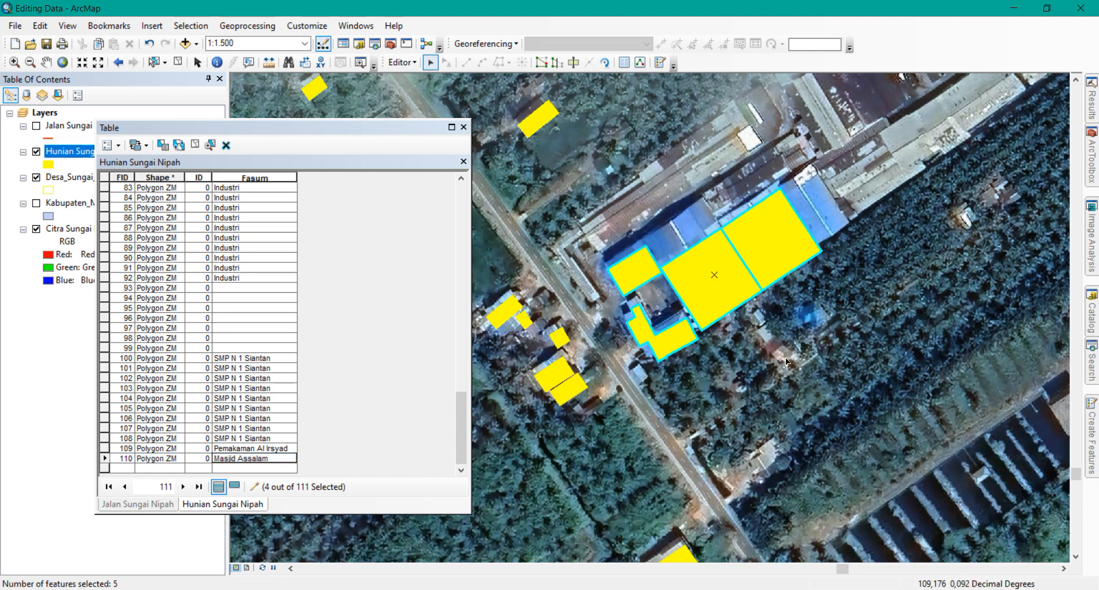
drag(464, 416, 493, 190)
drag(490, 306, 491, 370)
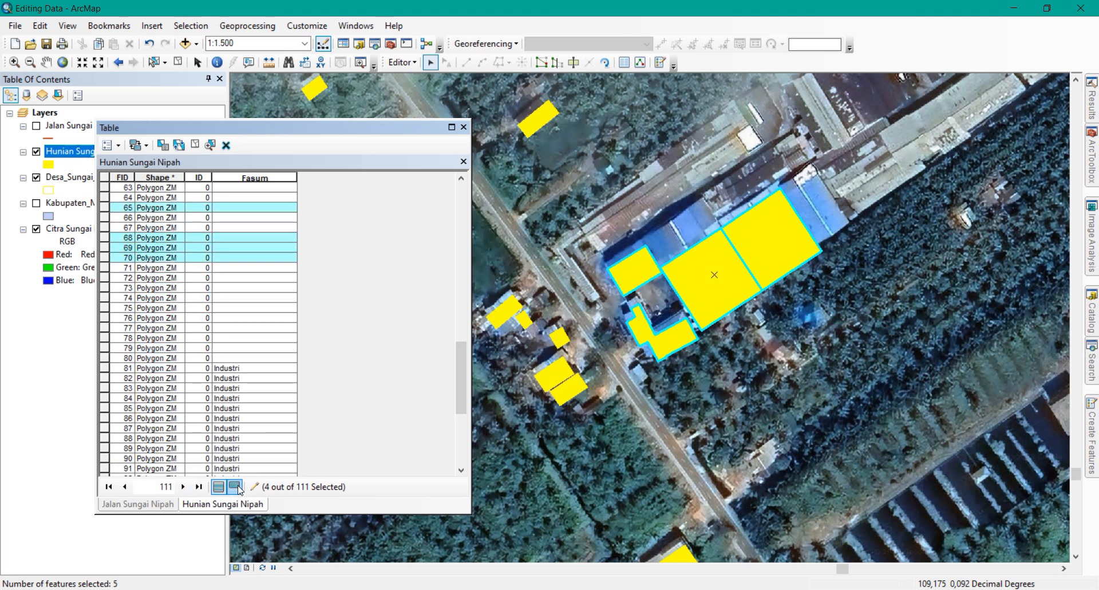
click(237, 490)
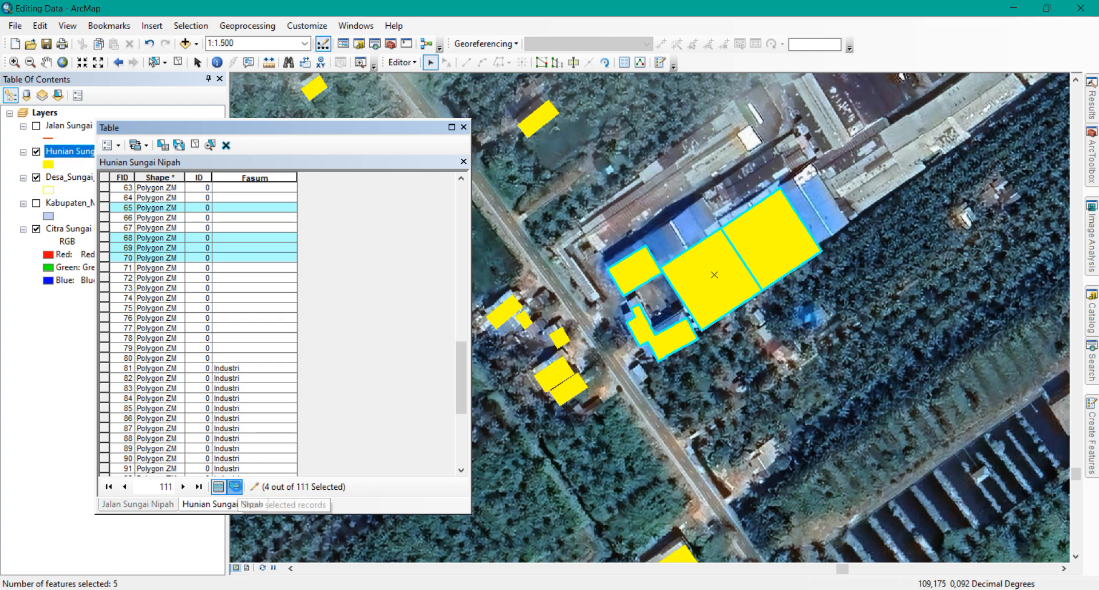
Fill the Fasum field of the four selected factory polygons with "Industri" using the Field Calculator, and list all records again
right_click(242, 173)
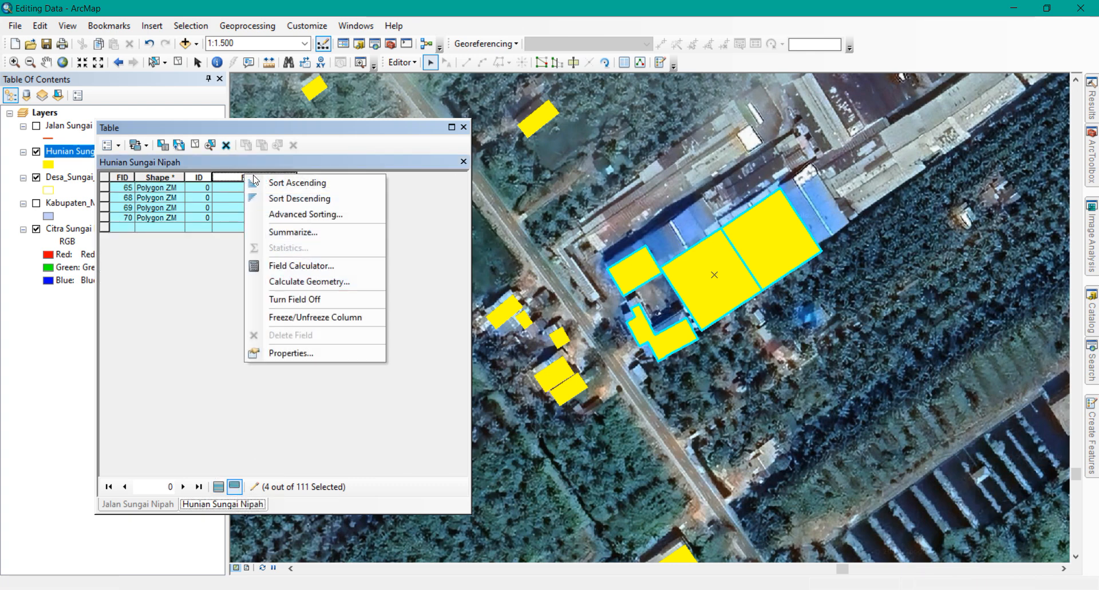
click(334, 268)
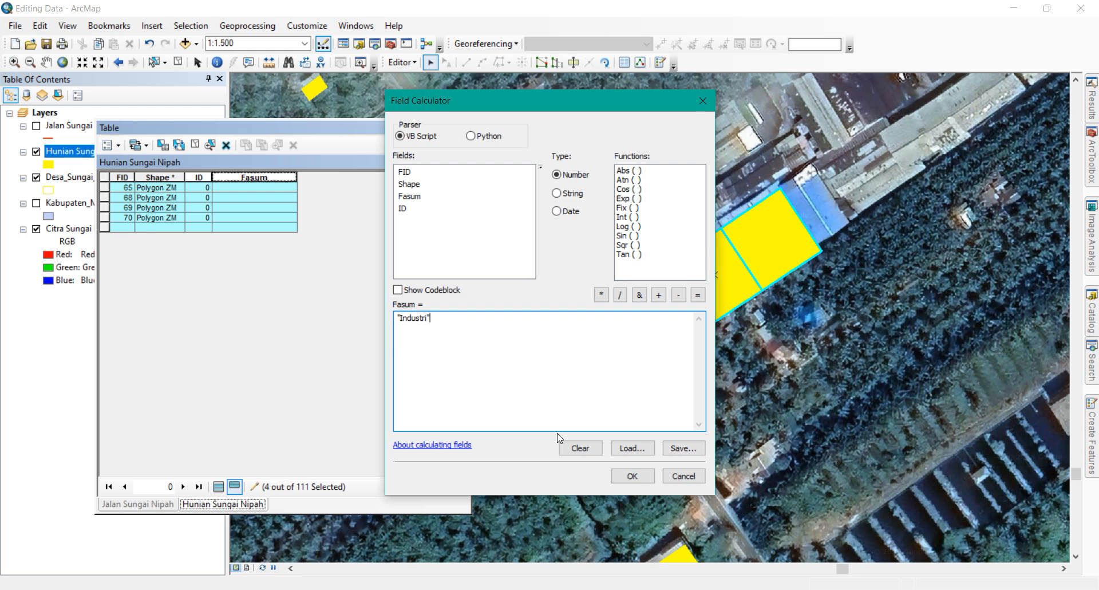
click(634, 477)
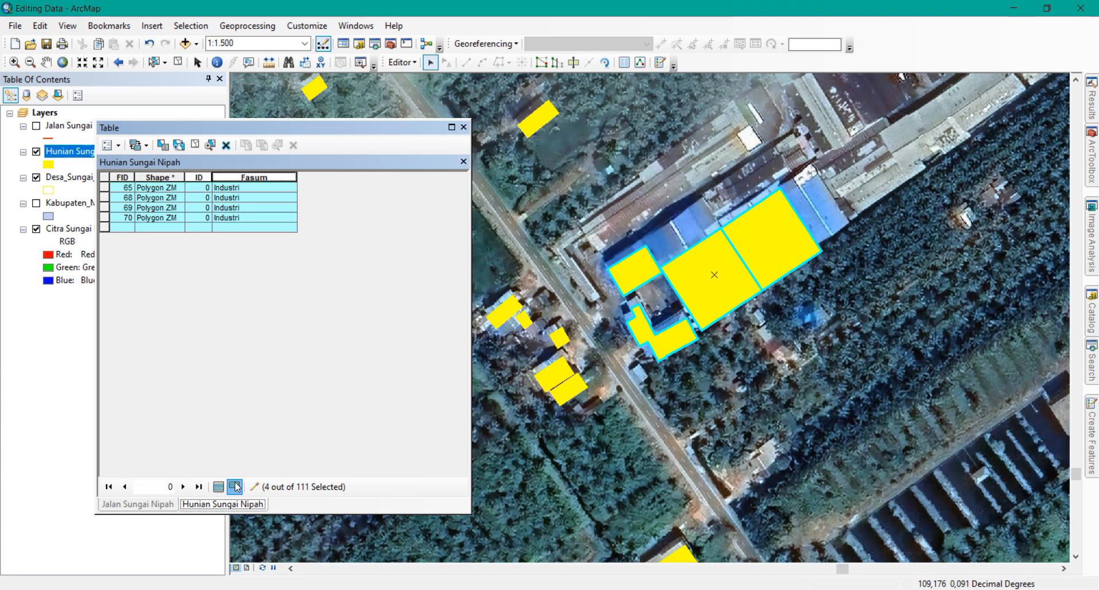
click(219, 487)
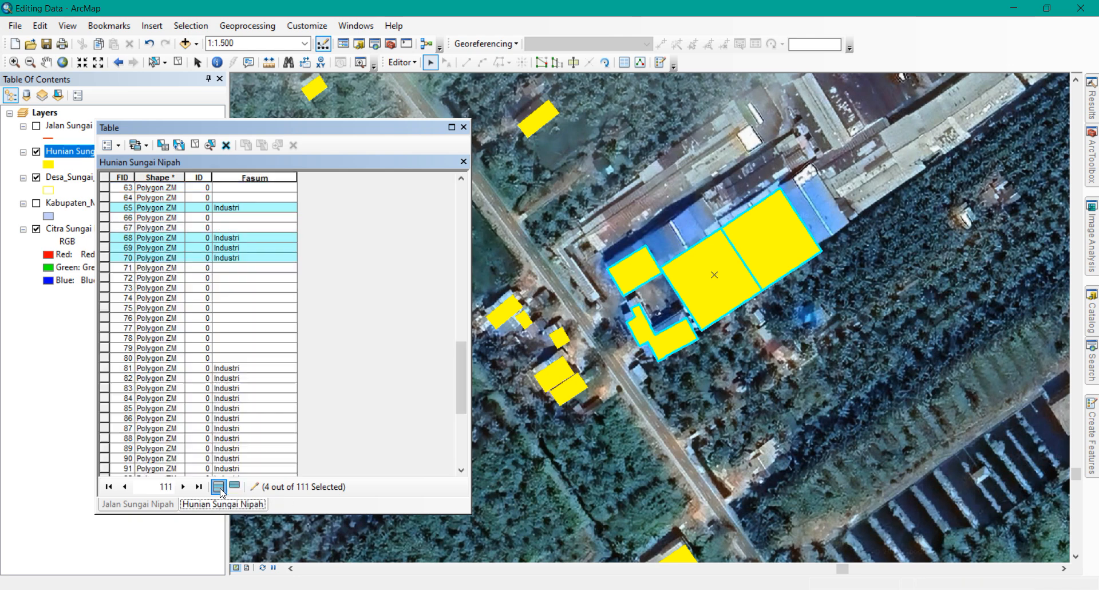
Select the large stepped polygon west of the road in the northwest, set its Fasum value to "Industri", and list all records again
scroll(672, 341, up, 5)
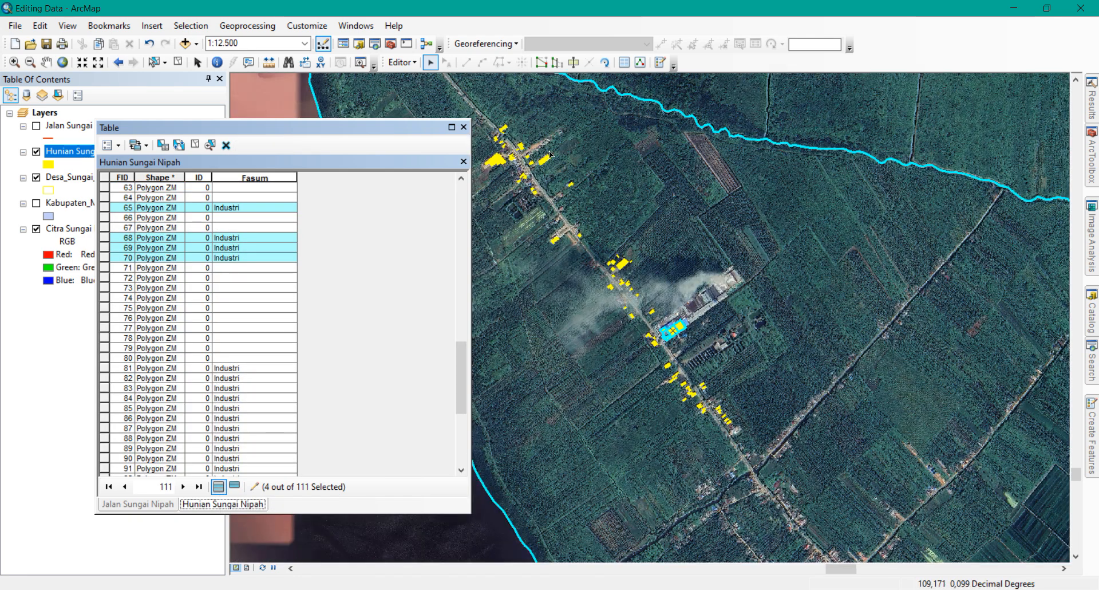
scroll(481, 152, down, 5)
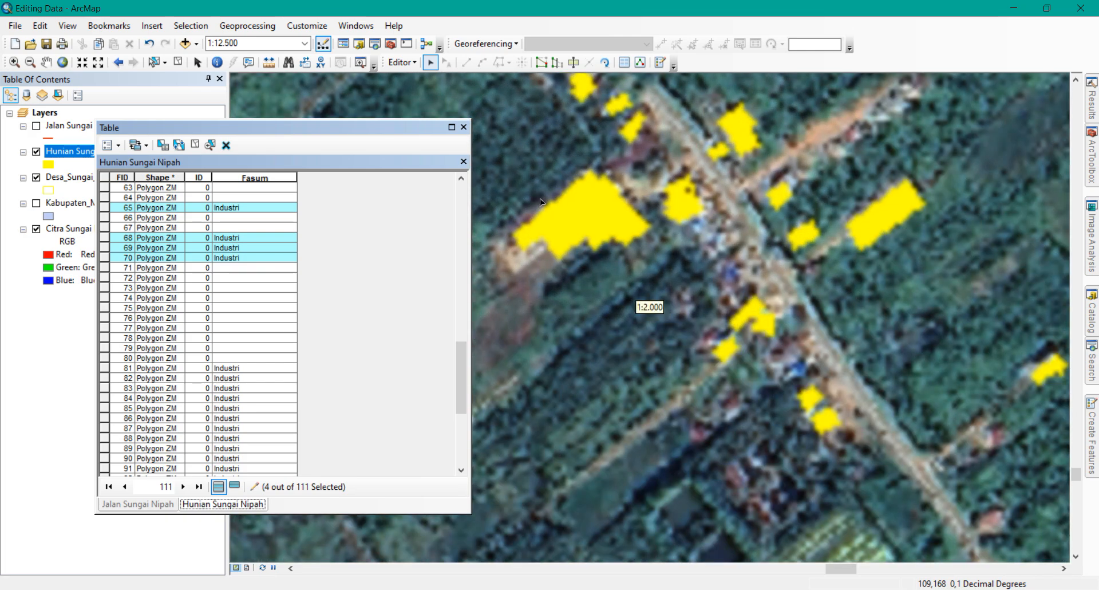
scroll(553, 207, down, 1)
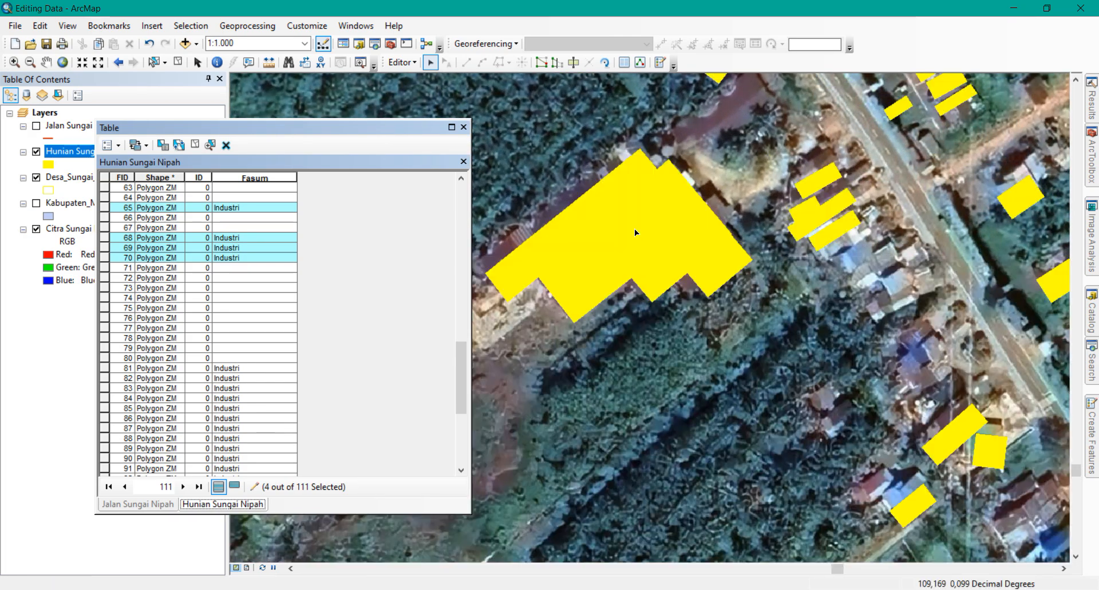
click(634, 229)
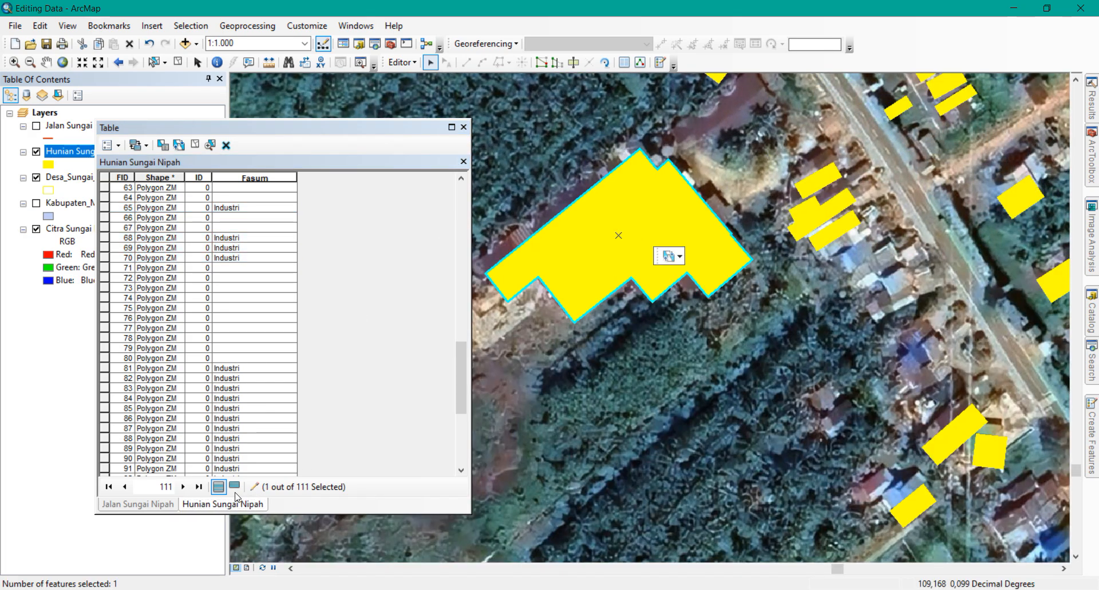
click(235, 486)
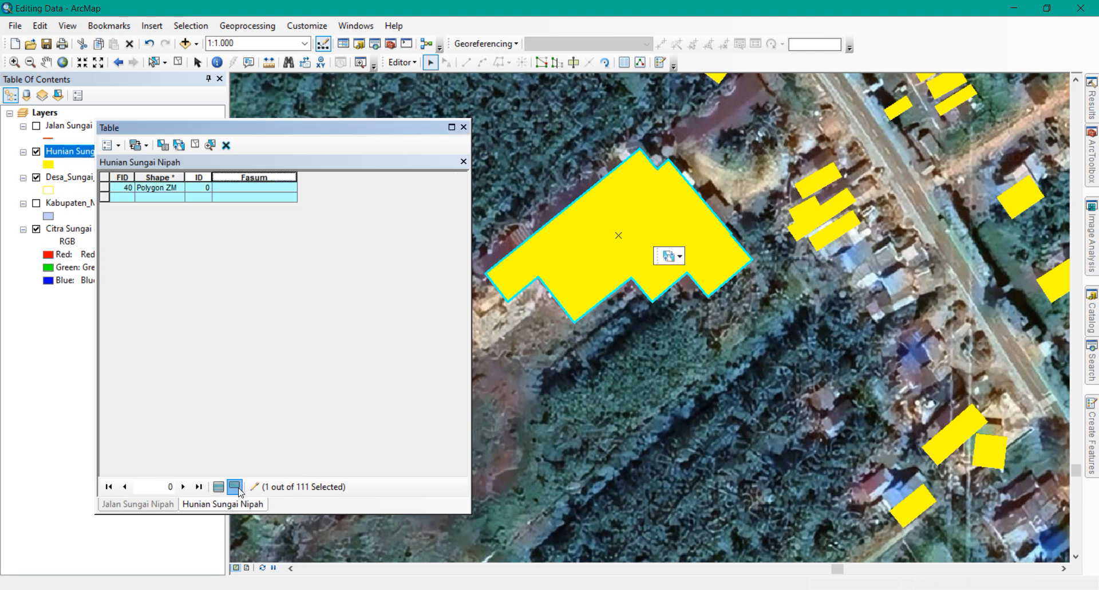
click(256, 187)
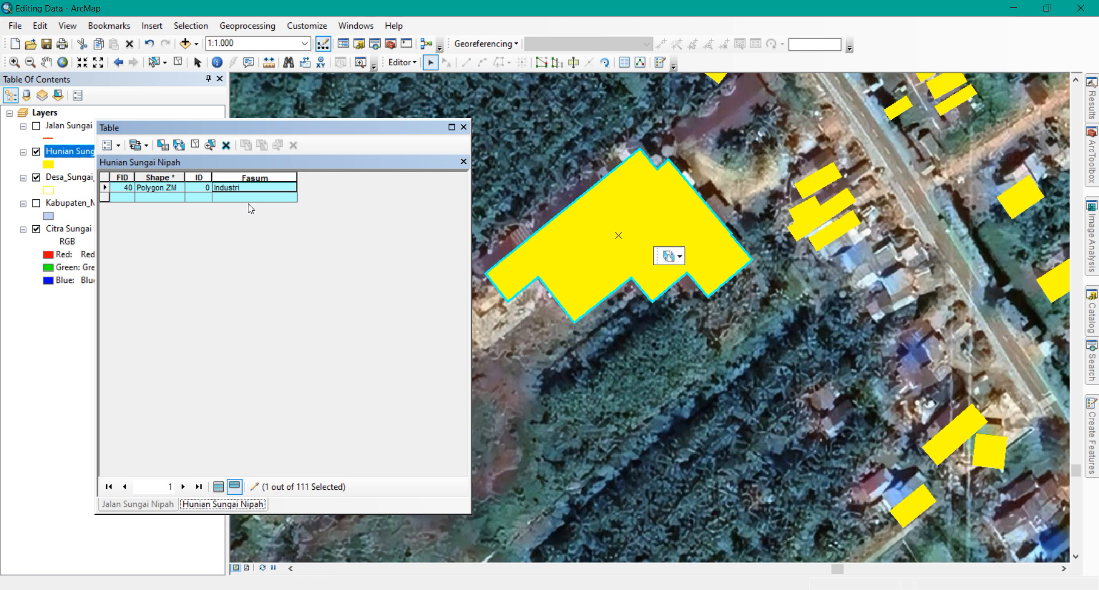
click(218, 486)
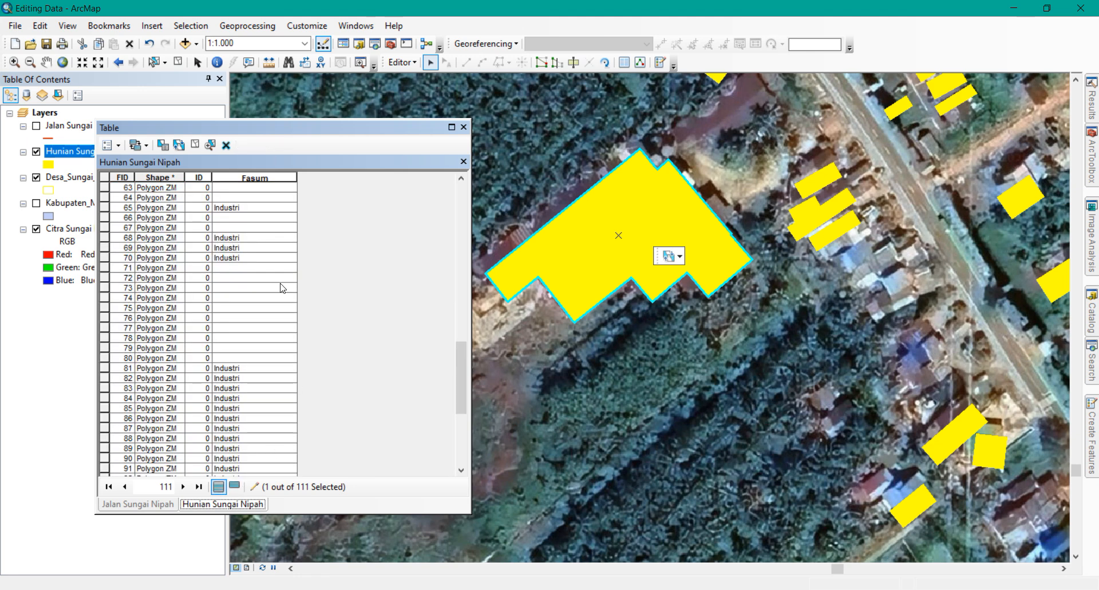
Sort the table by Fasum in ascending order and select all records with an empty Fasum, from FID 0 through FID 99
right_click(254, 176)
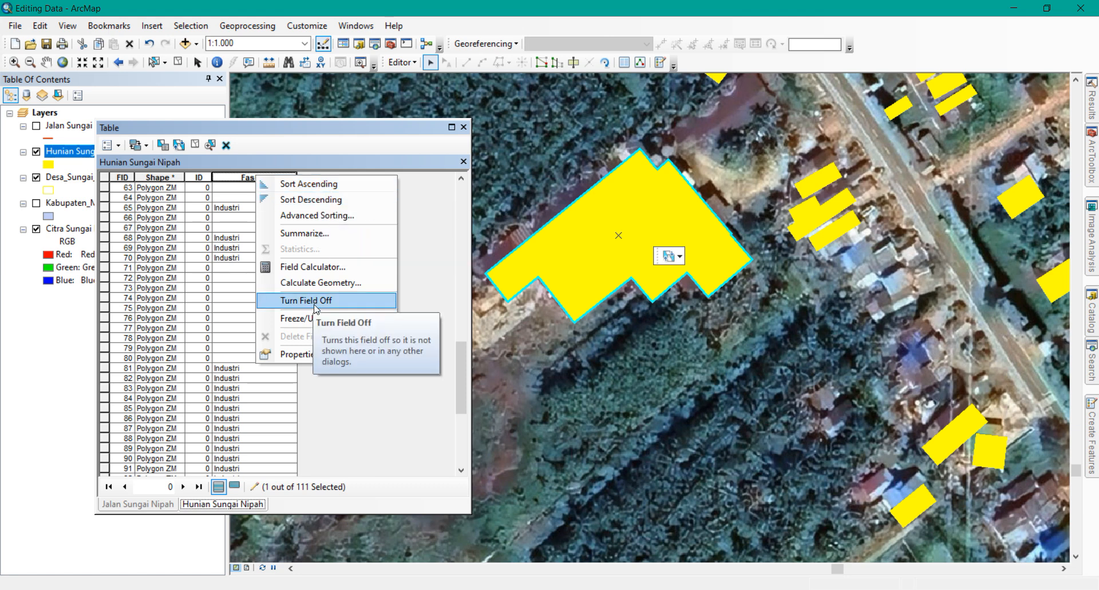
click(343, 191)
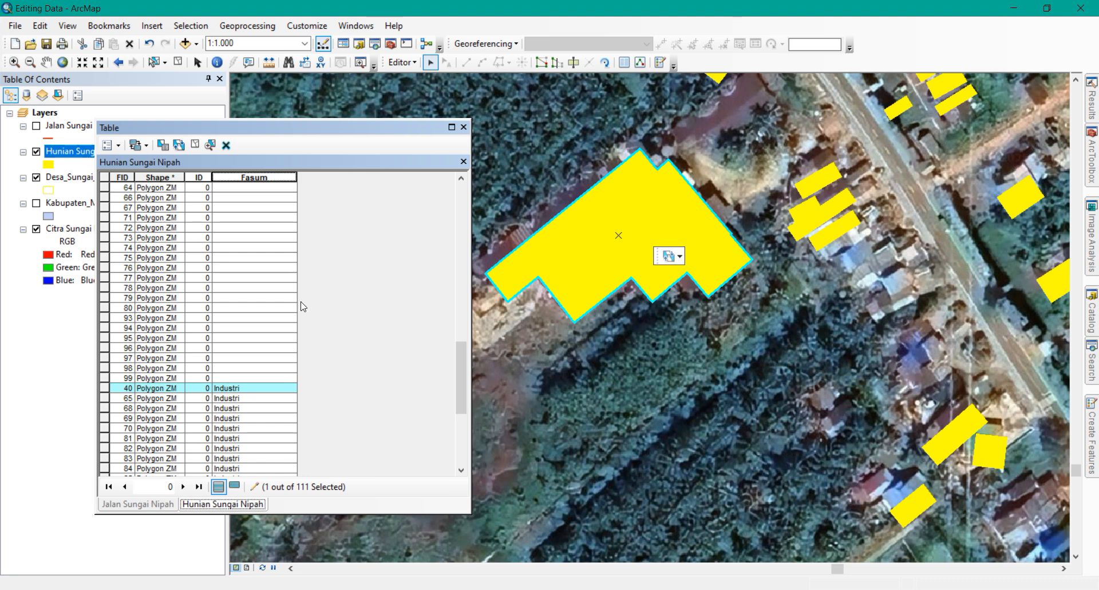
drag(461, 366, 467, 200)
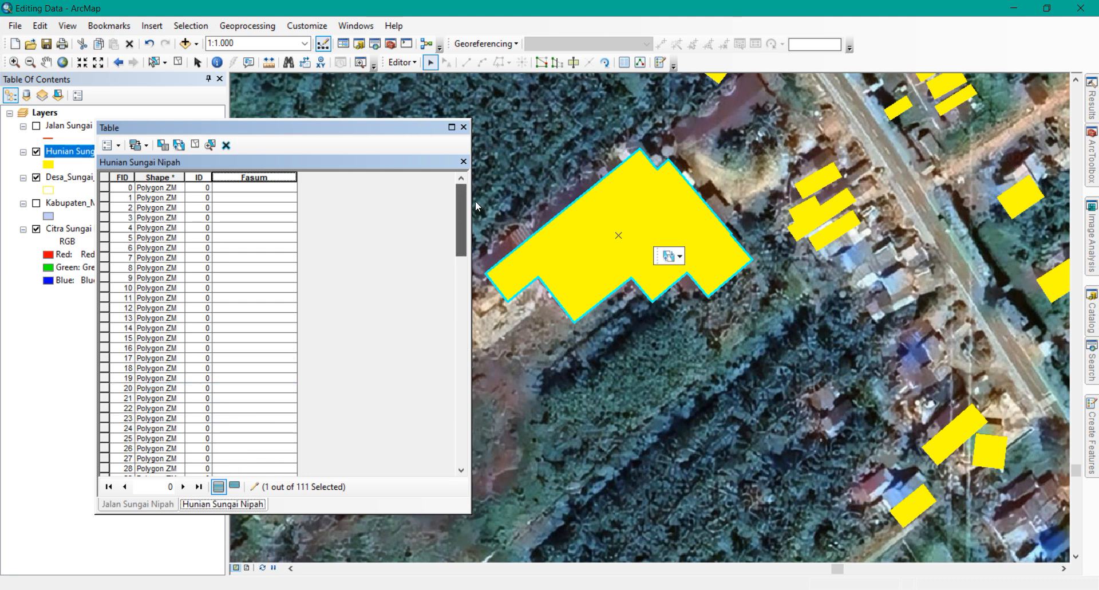
click(105, 190)
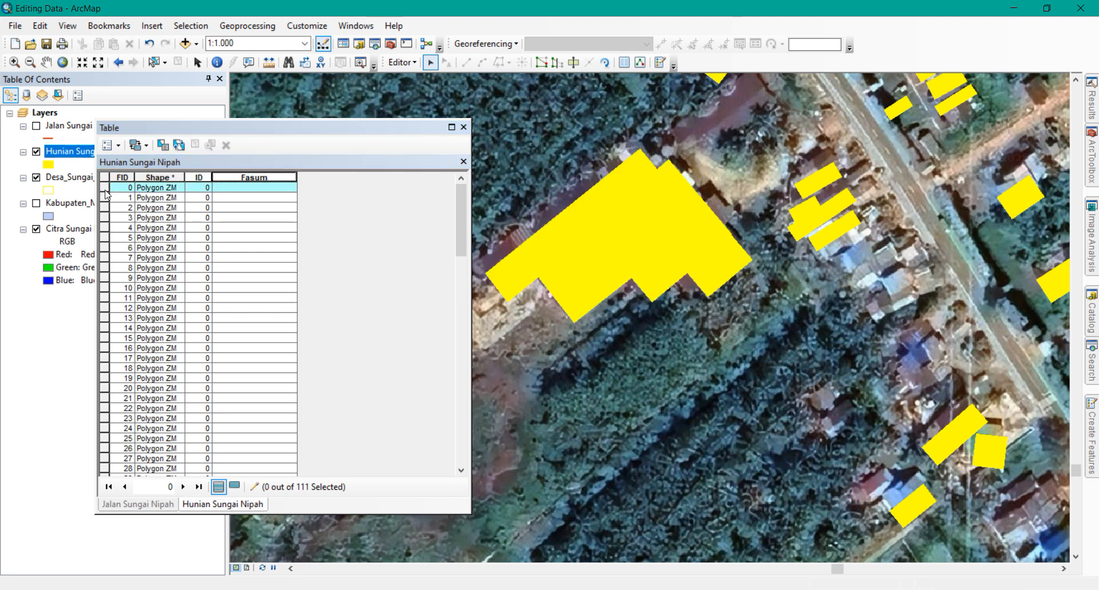
scroll(106, 252, down, 20)
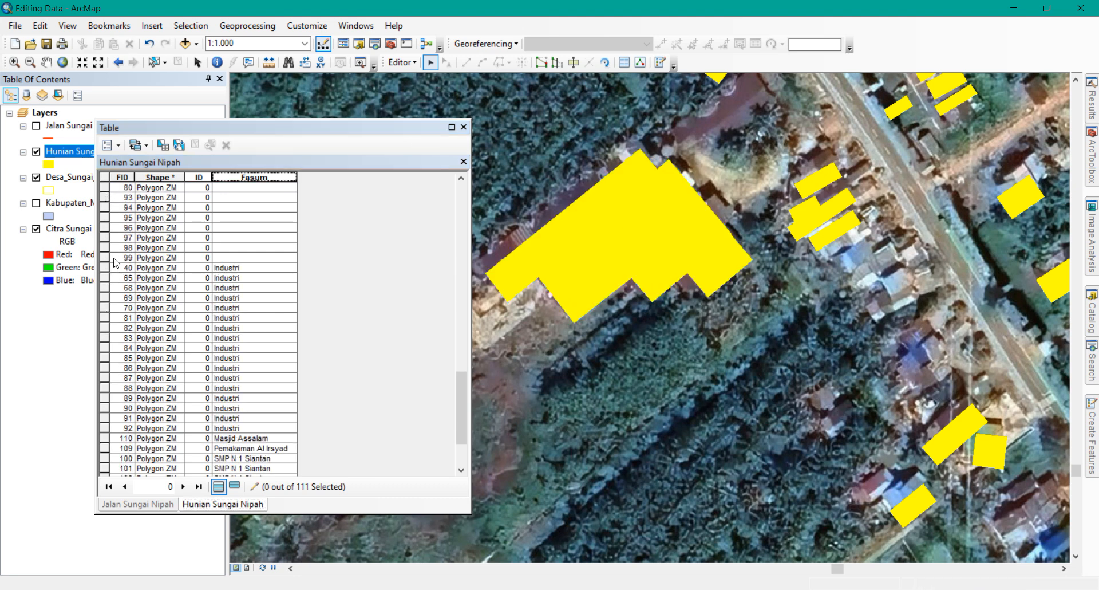
shift+click(105, 258)
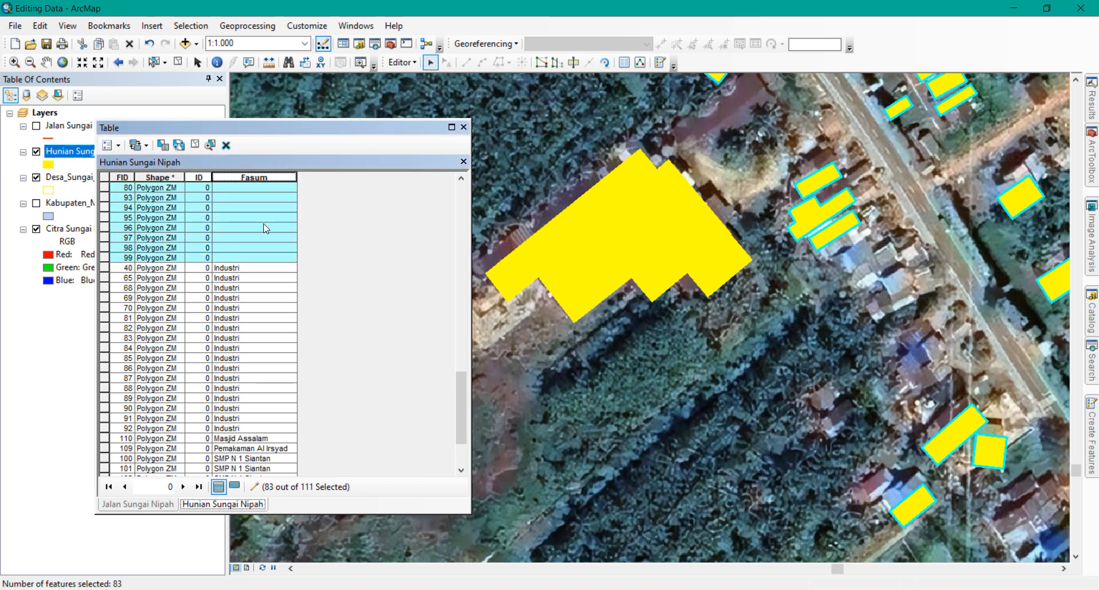
Fill the Fasum field of the selected empty records with "Rumah" using the Field Calculator
right_click(265, 176)
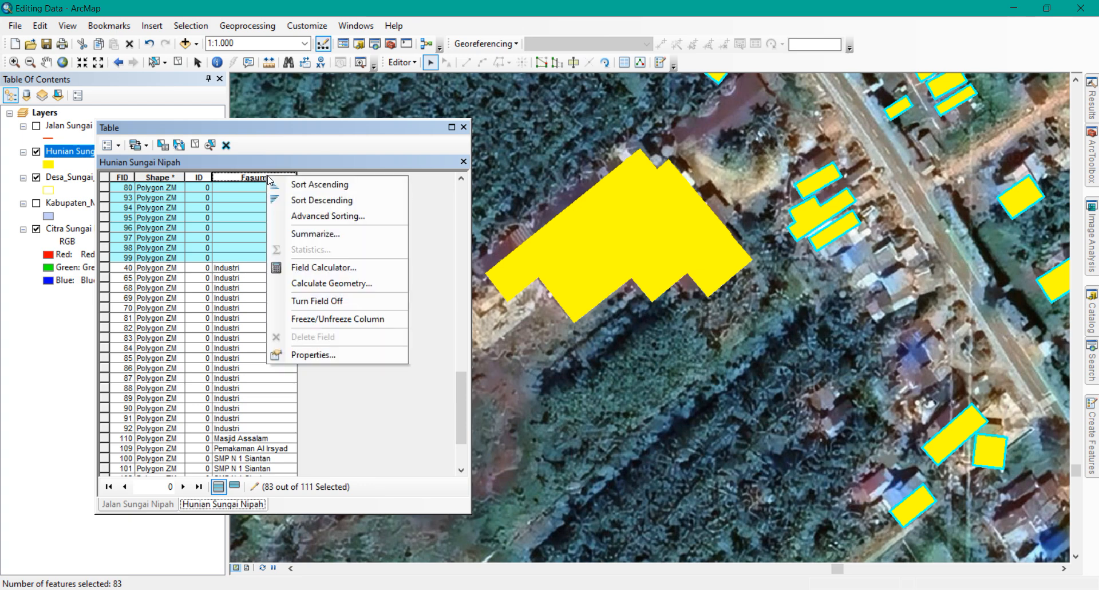
click(352, 267)
drag(481, 324, 335, 324)
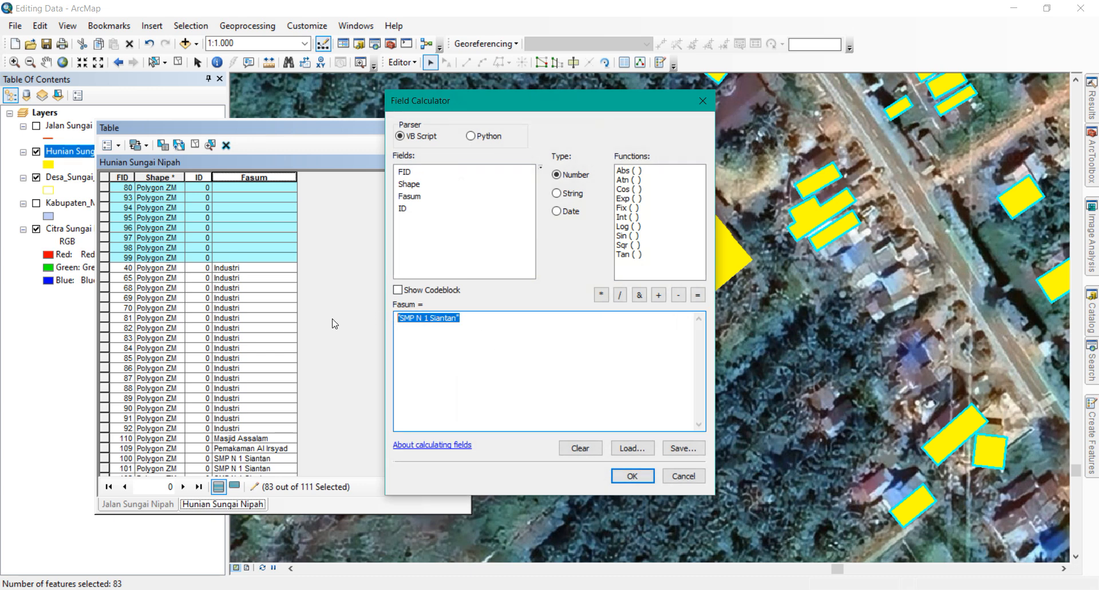
text("R)
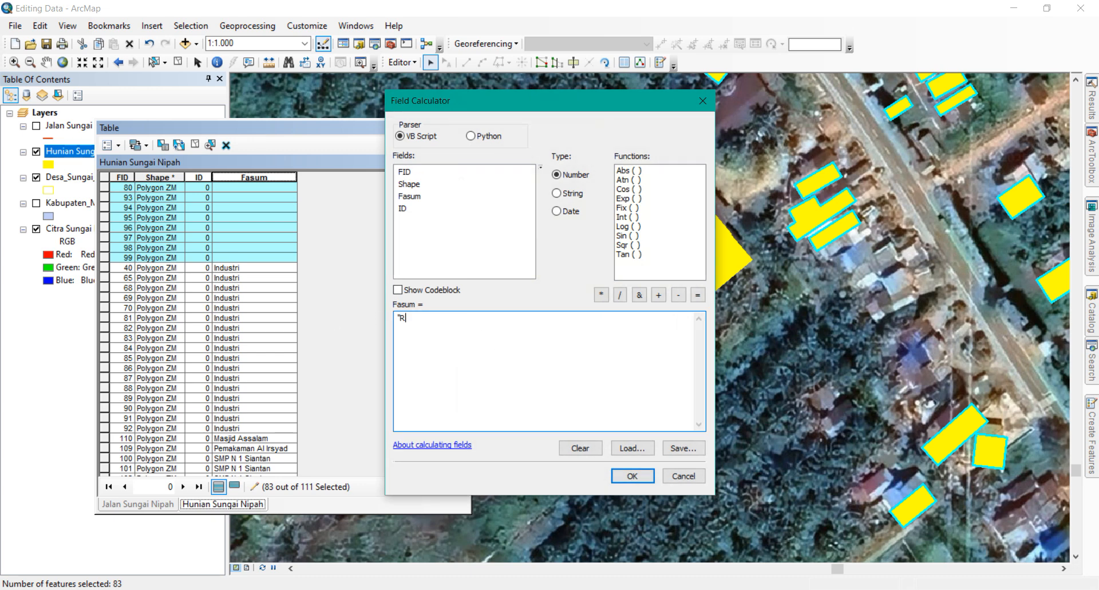
text(umah)
click(634, 477)
scroll(246, 277, up, 20)
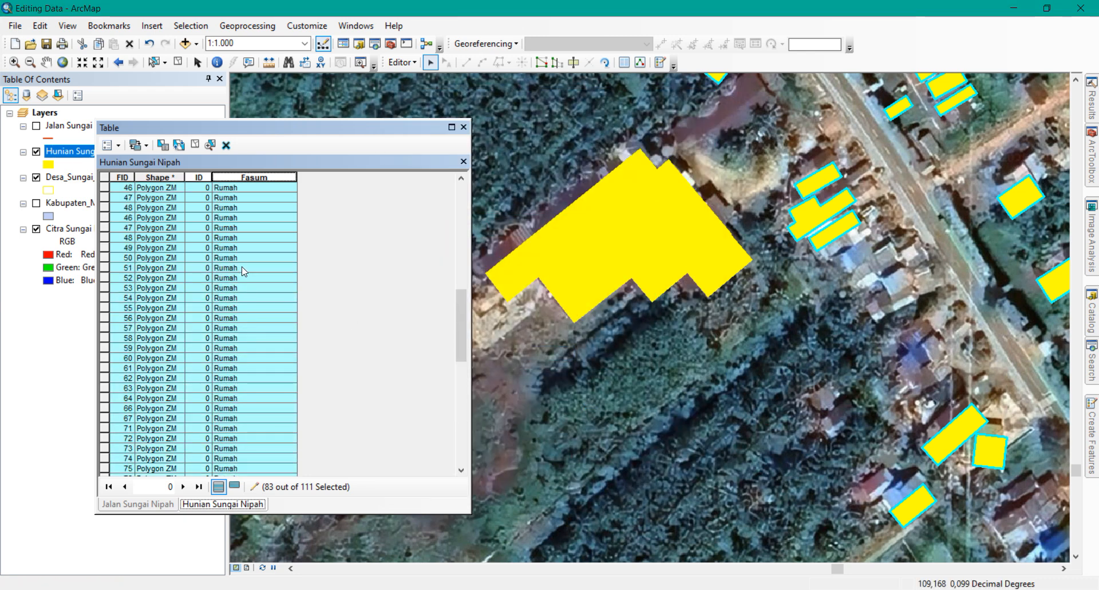
Check the selected house polygons along the village road on the map and clear the selection
scroll(773, 318, down, 5)
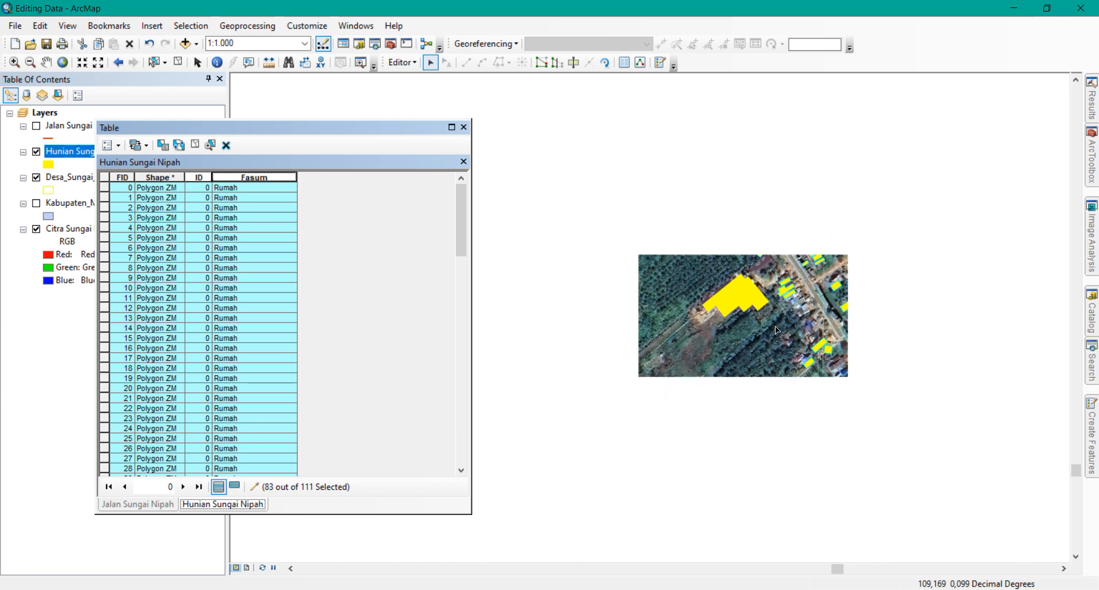
scroll(859, 351, down, 2)
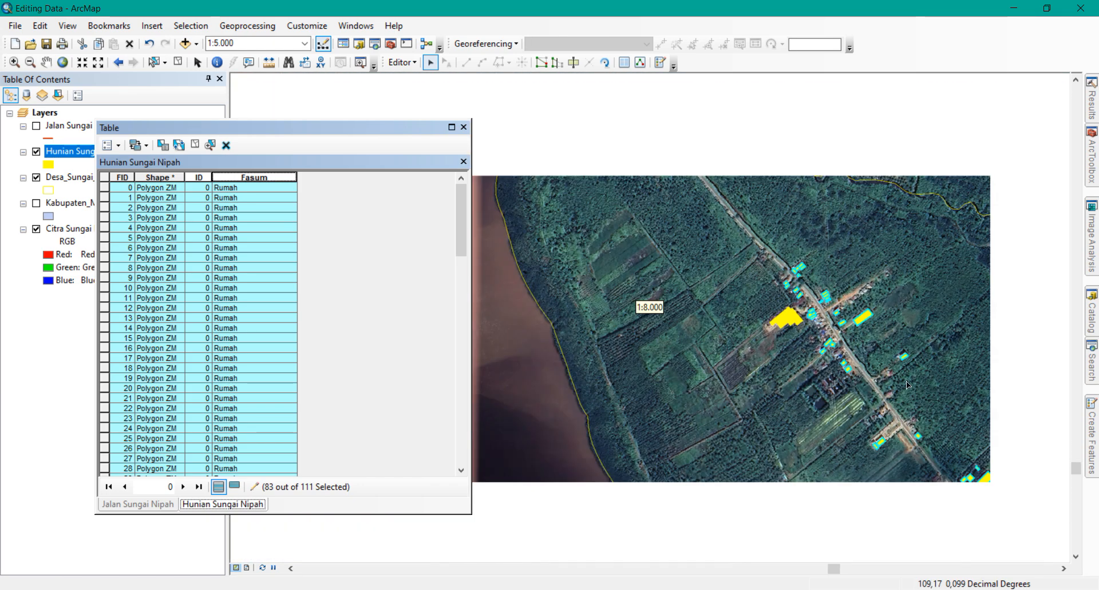
scroll(755, 325, down, 3)
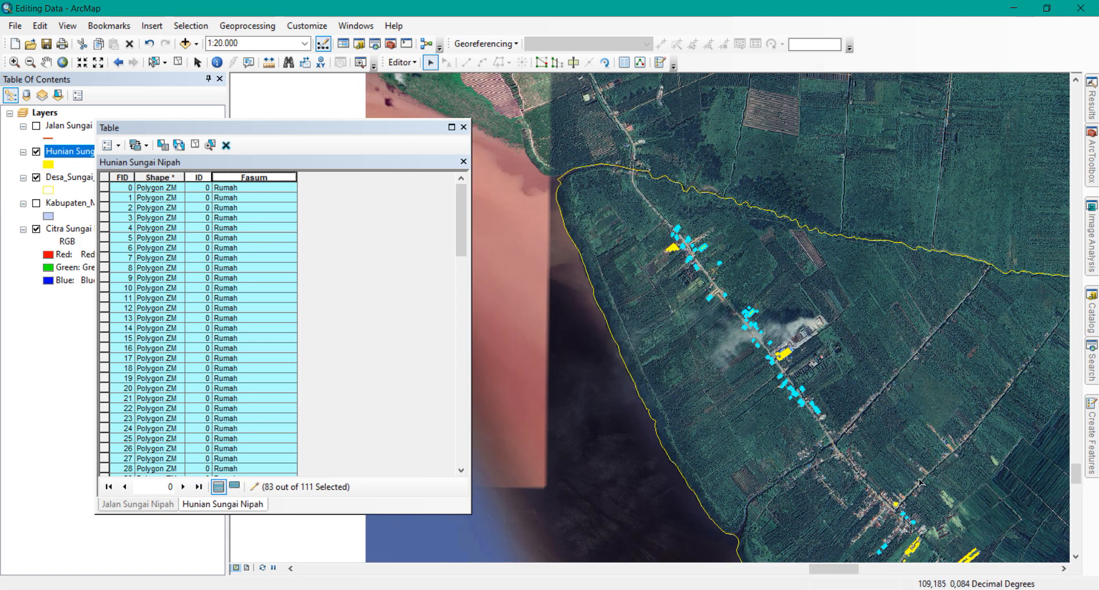
drag(919, 479, 794, 359)
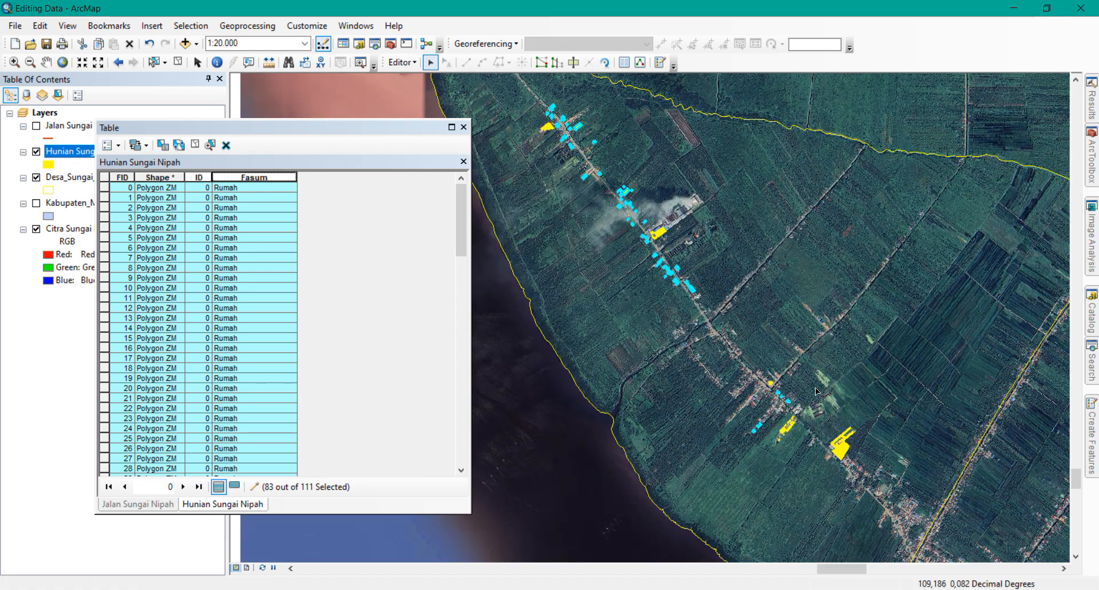
click(543, 394)
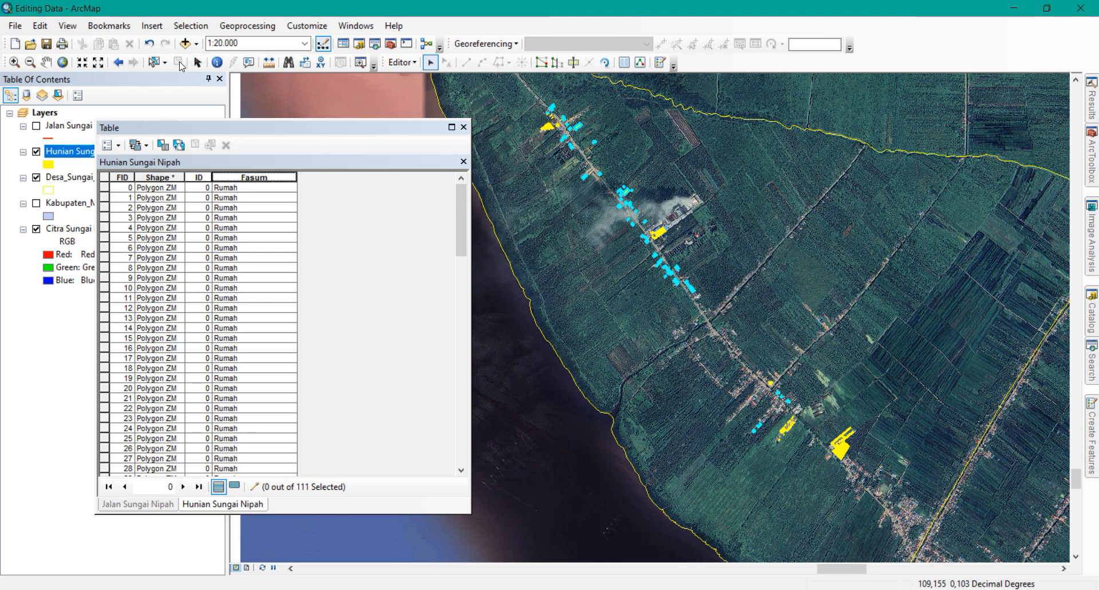
scroll(582, 135, up, 2)
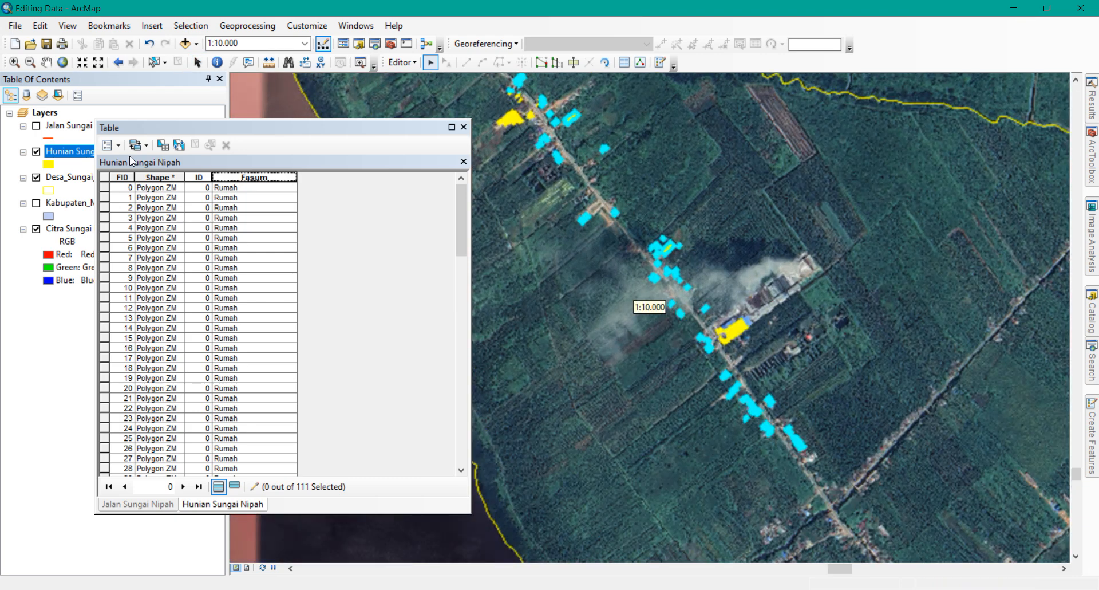
Hide the Hunian Sungai Nipah layer, show the Jalan Sungai Nipah layer and open its attribute table
click(37, 151)
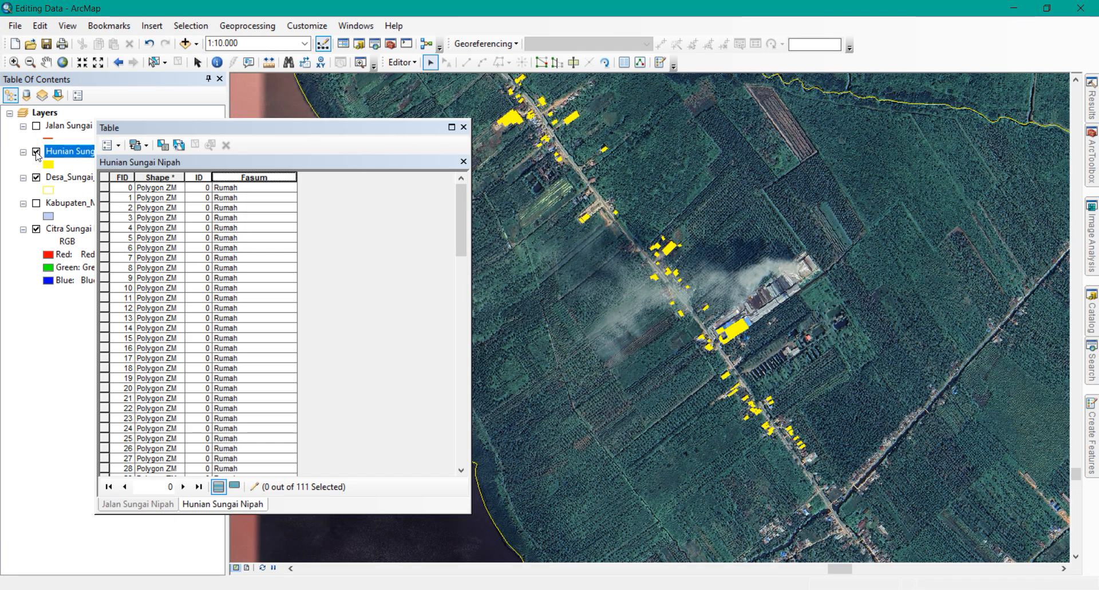
click(37, 126)
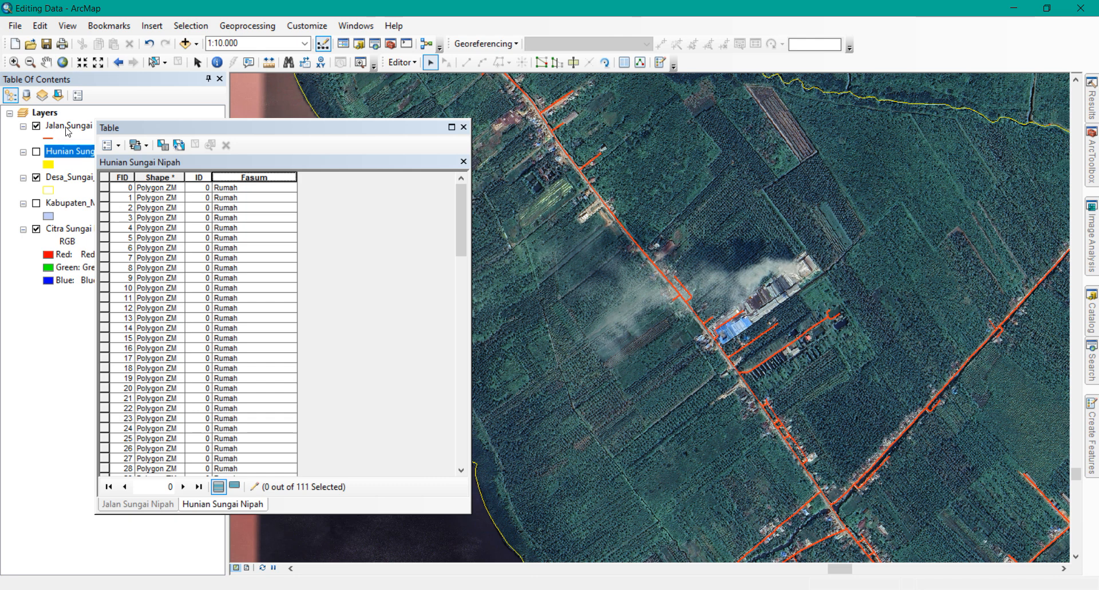
right_click(81, 130)
click(158, 169)
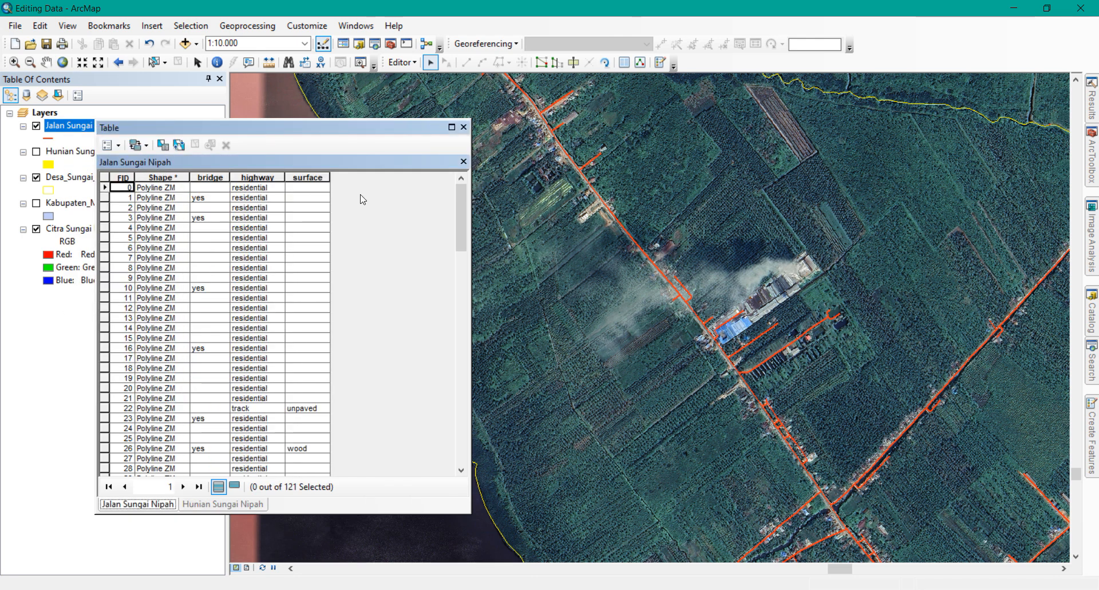
Add a Text field named "Jalan" with a length of 50 to the Jalan Sungai Nipah table
click(120, 146)
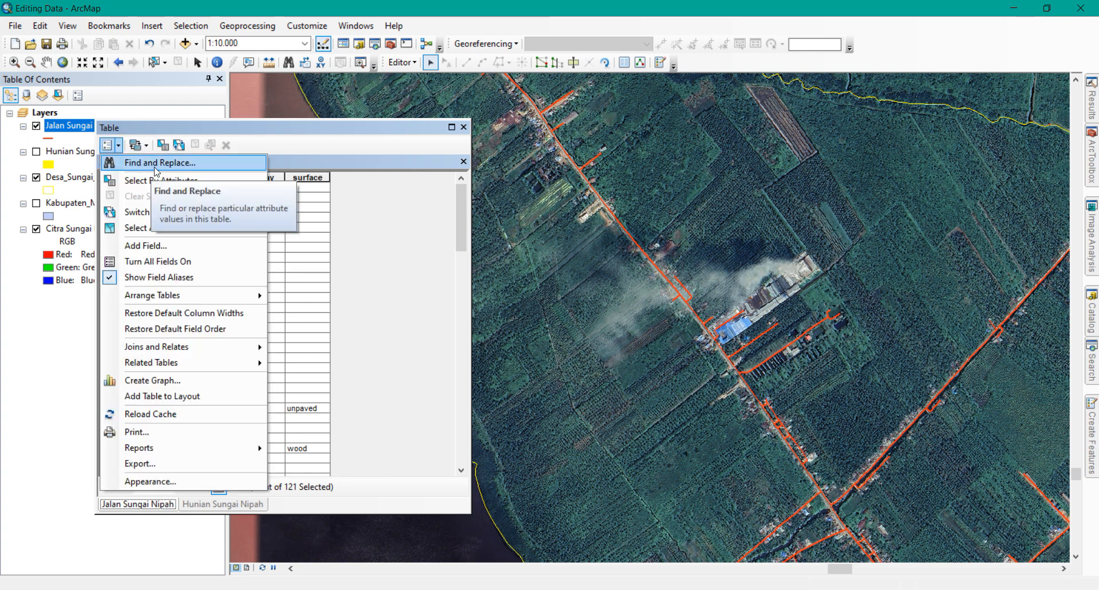
click(184, 252)
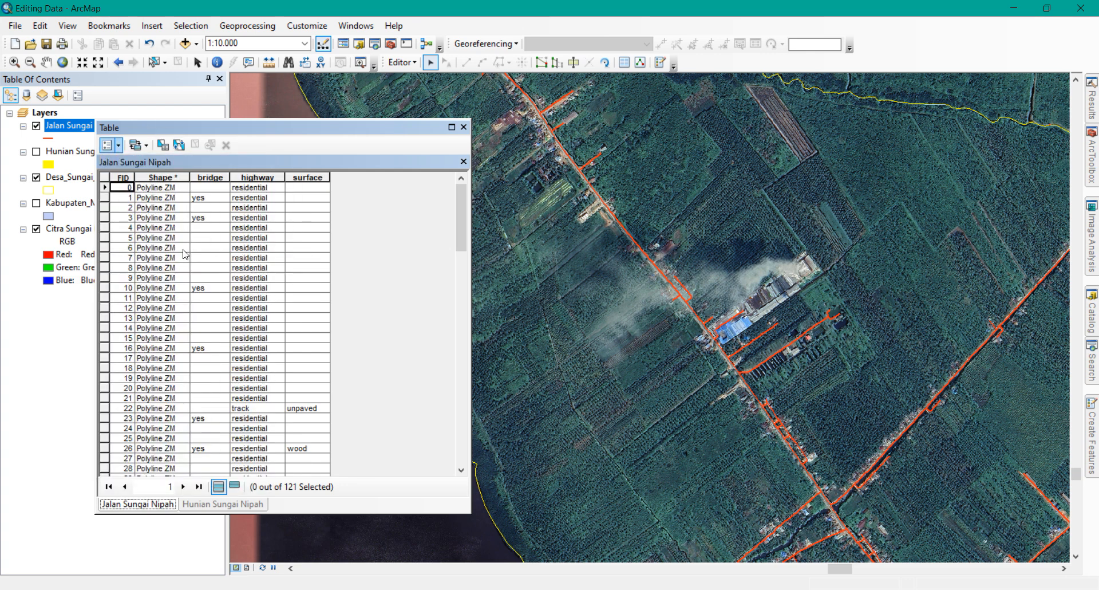
text(Jalan)
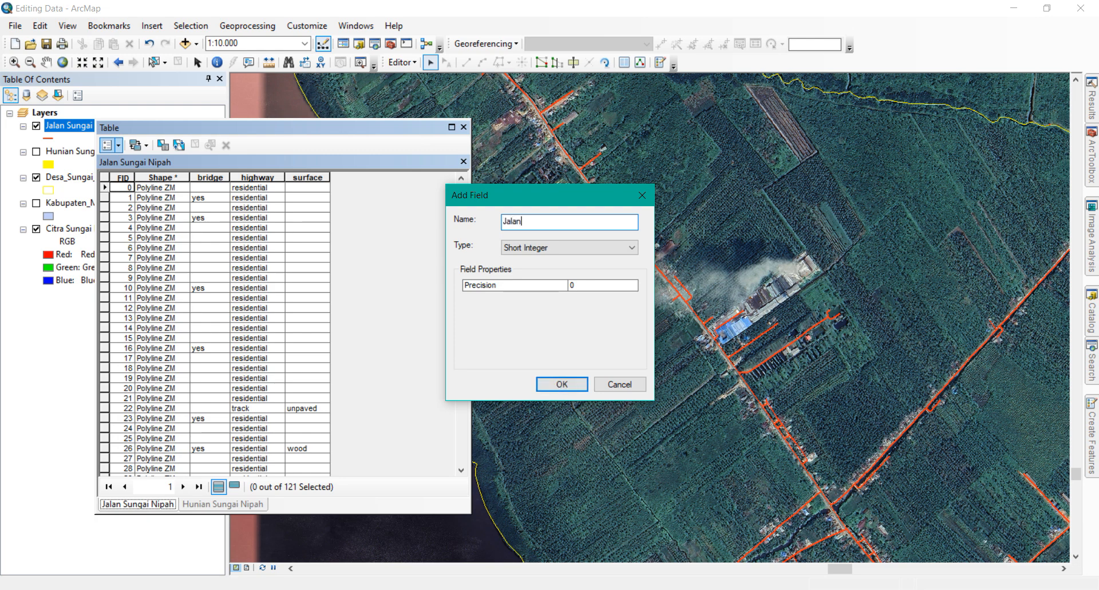
key(Tab)
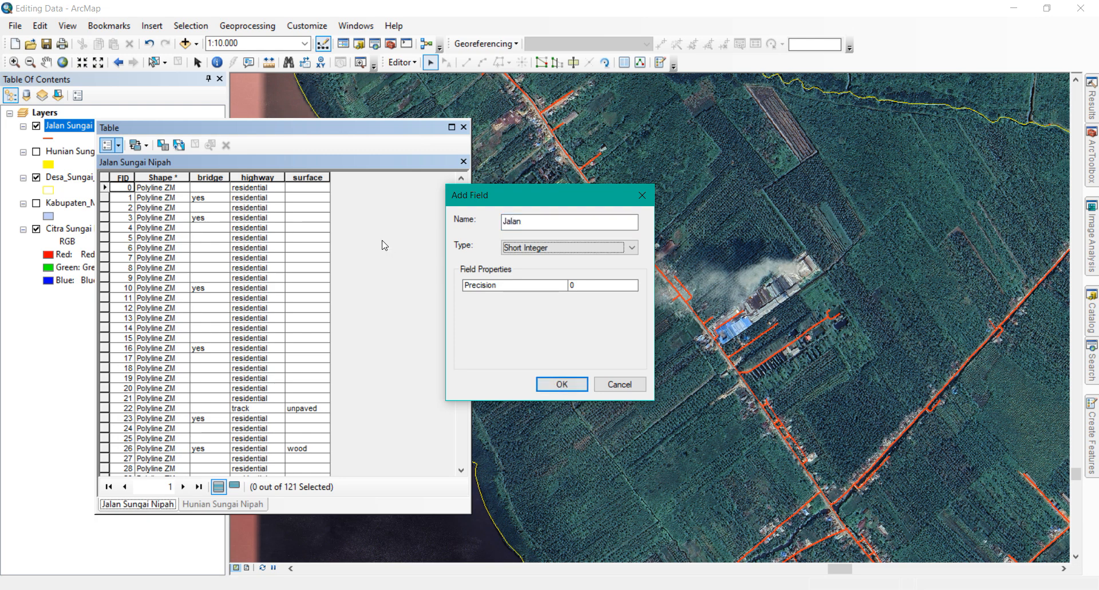
key(t)
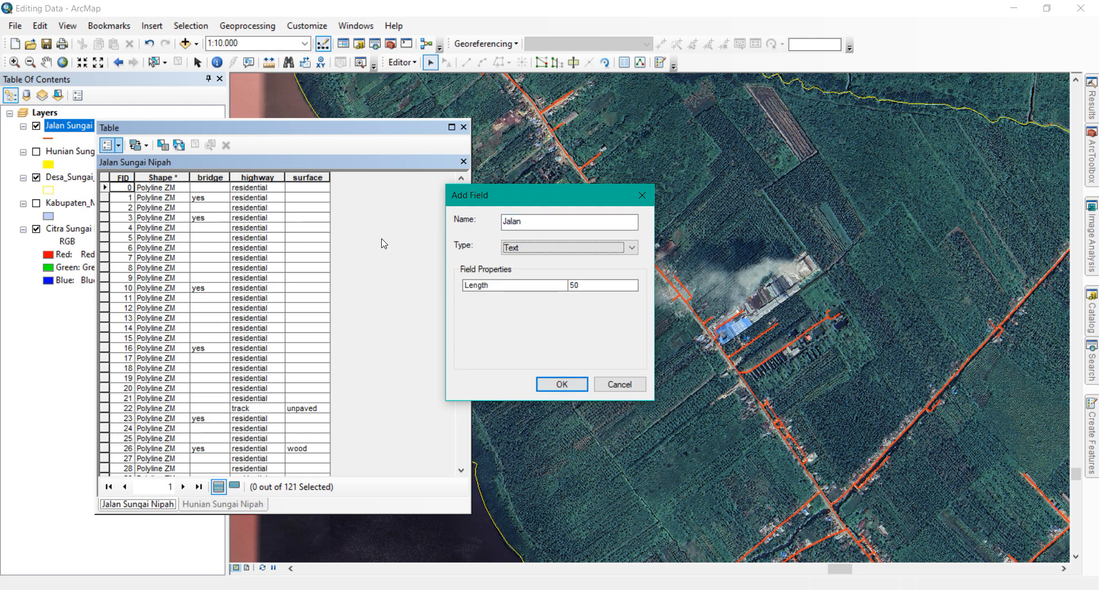
click(545, 251)
click(547, 254)
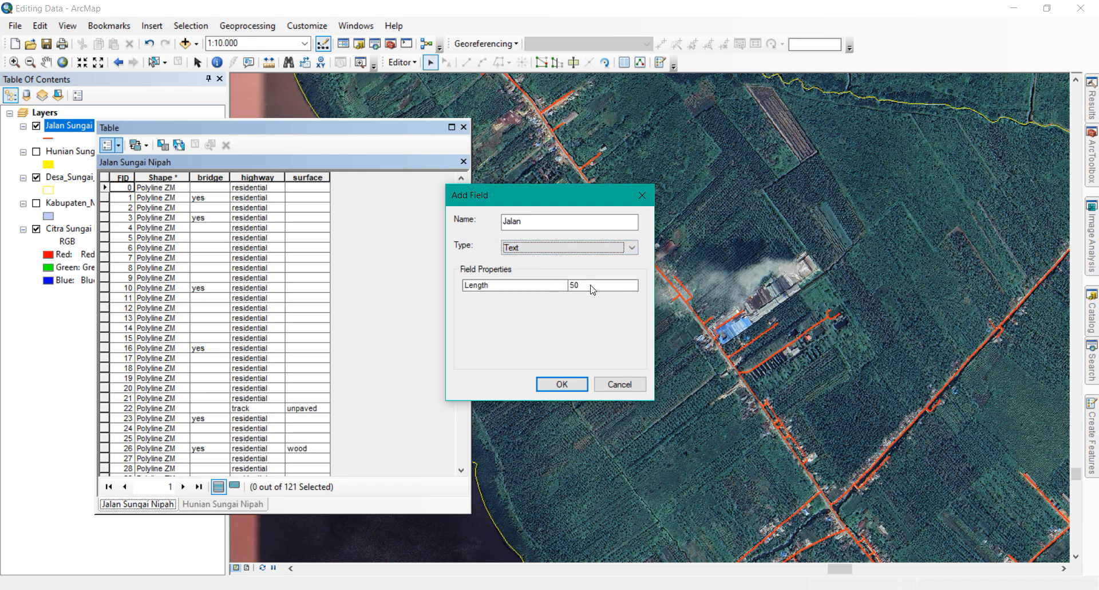
click(576, 388)
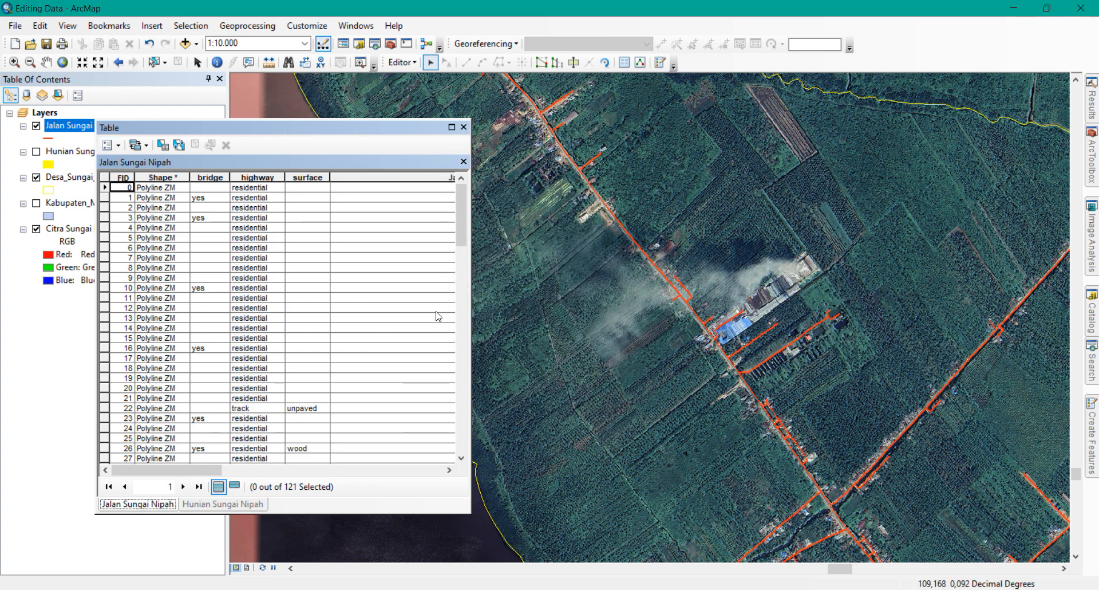
Bring the Jalan column into view and locate the table's first road record on the map
drag(216, 470, 434, 465)
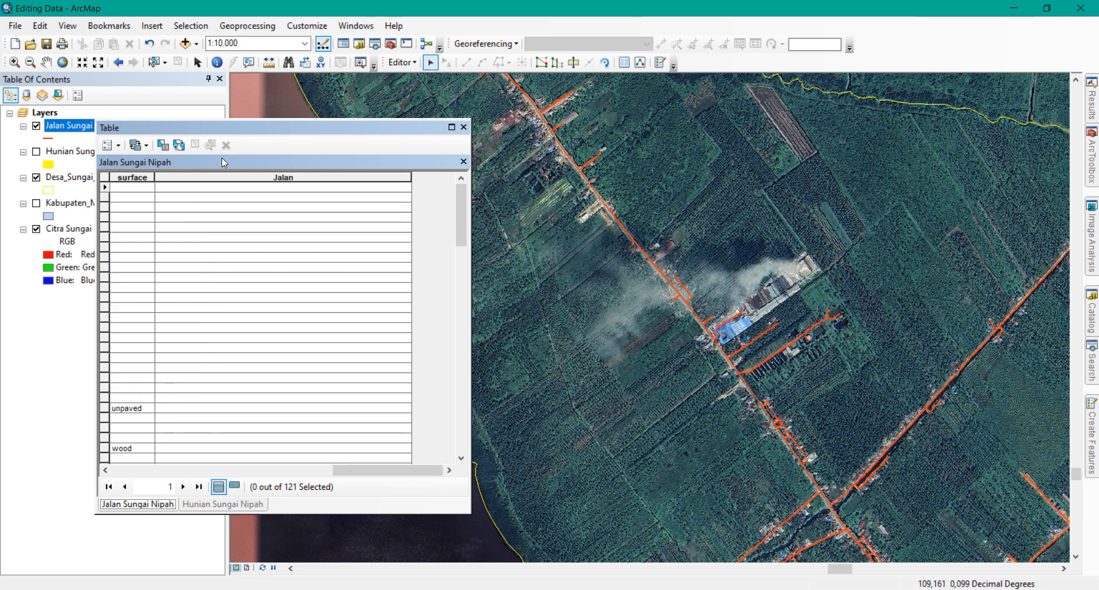
double_click(105, 187)
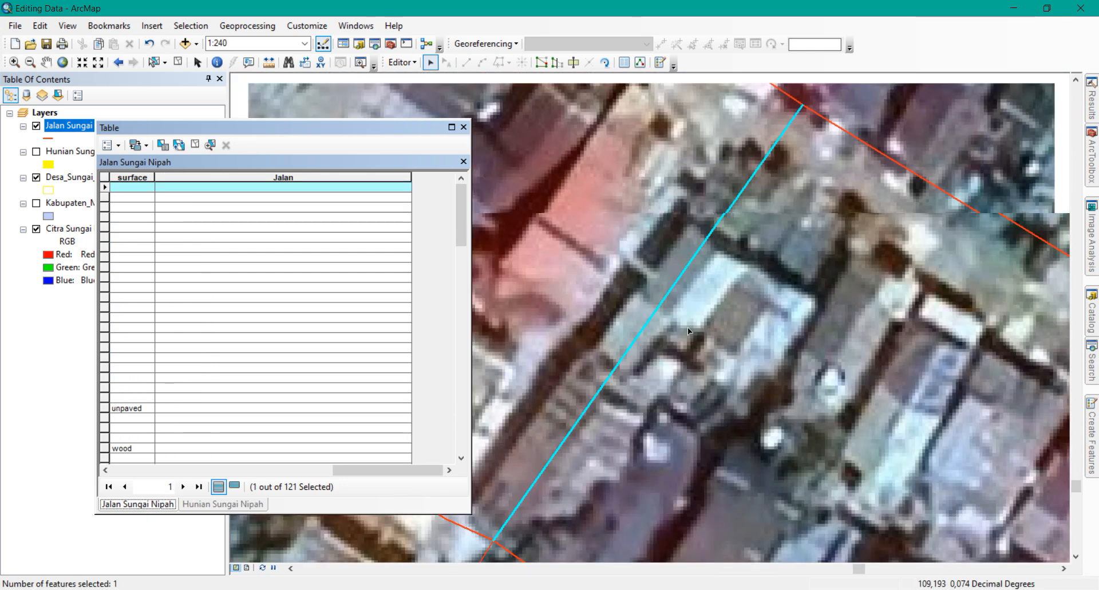
scroll(688, 327, down, 5)
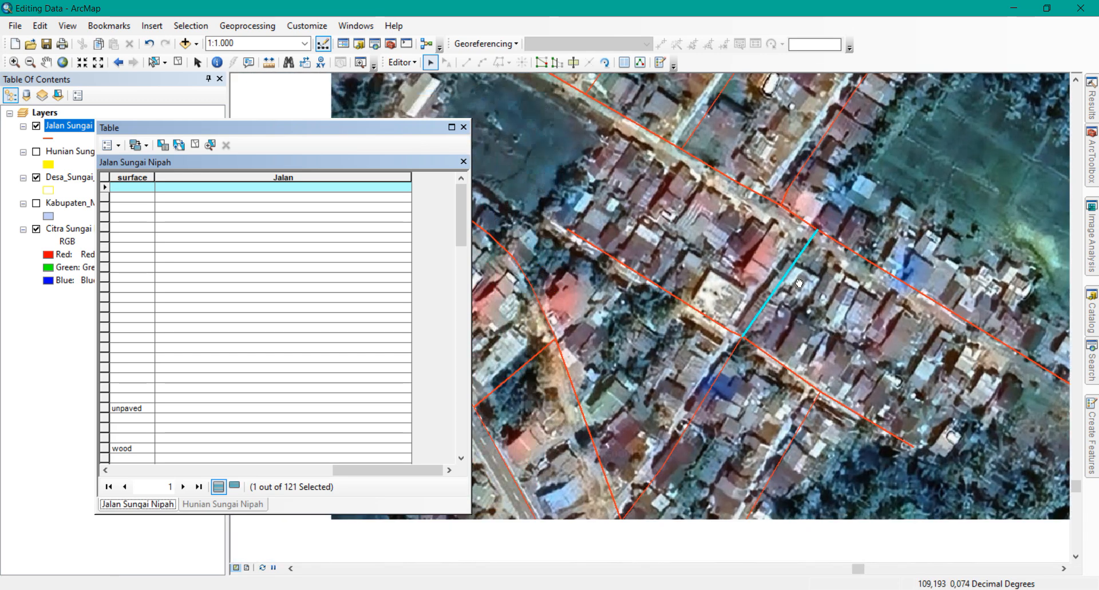
drag(682, 338, 809, 280)
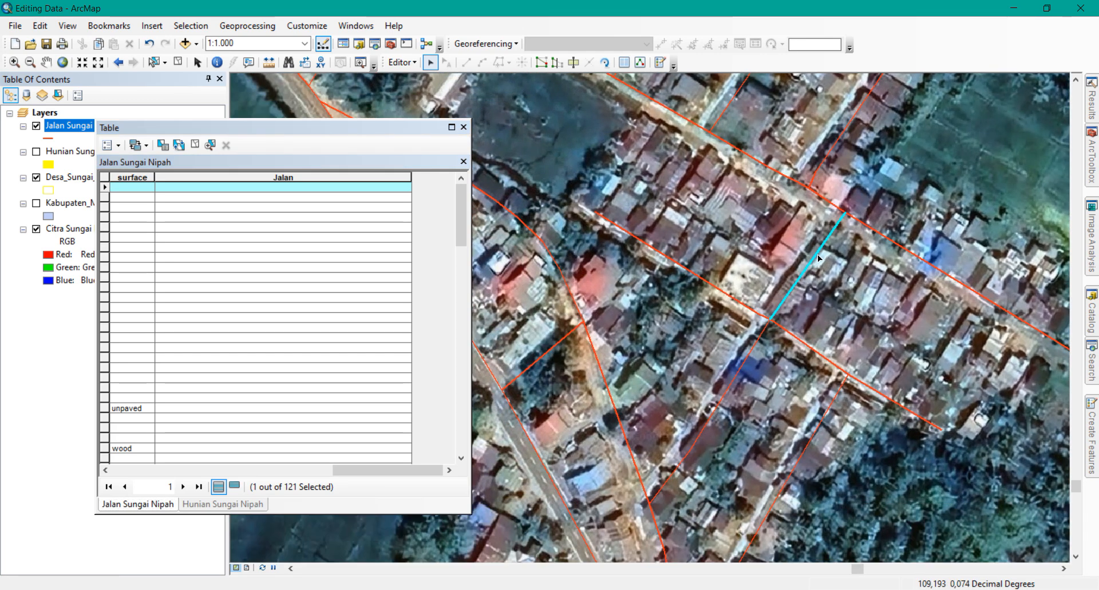
Try to merge the first record's road segment with the segment continuing southwest of it
click(741, 371)
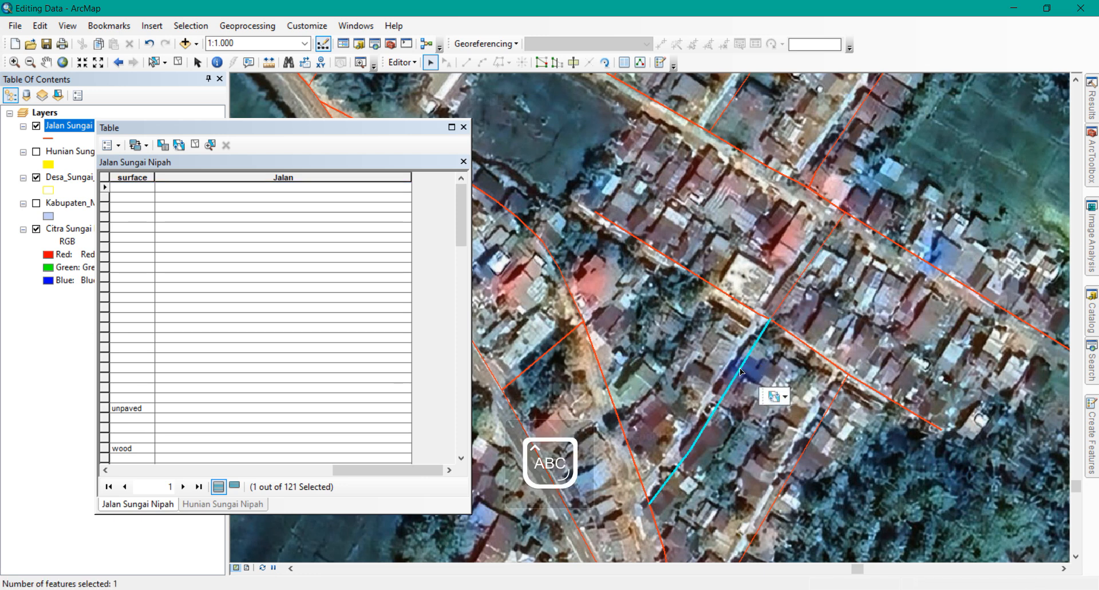
key(Caps_Lock)
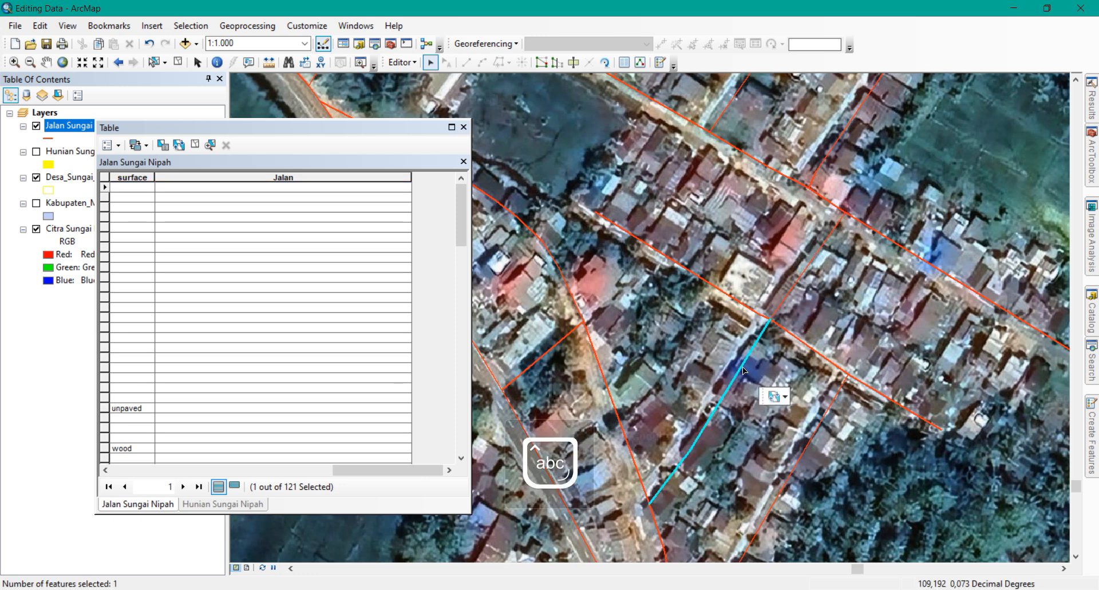
shift+click(796, 288)
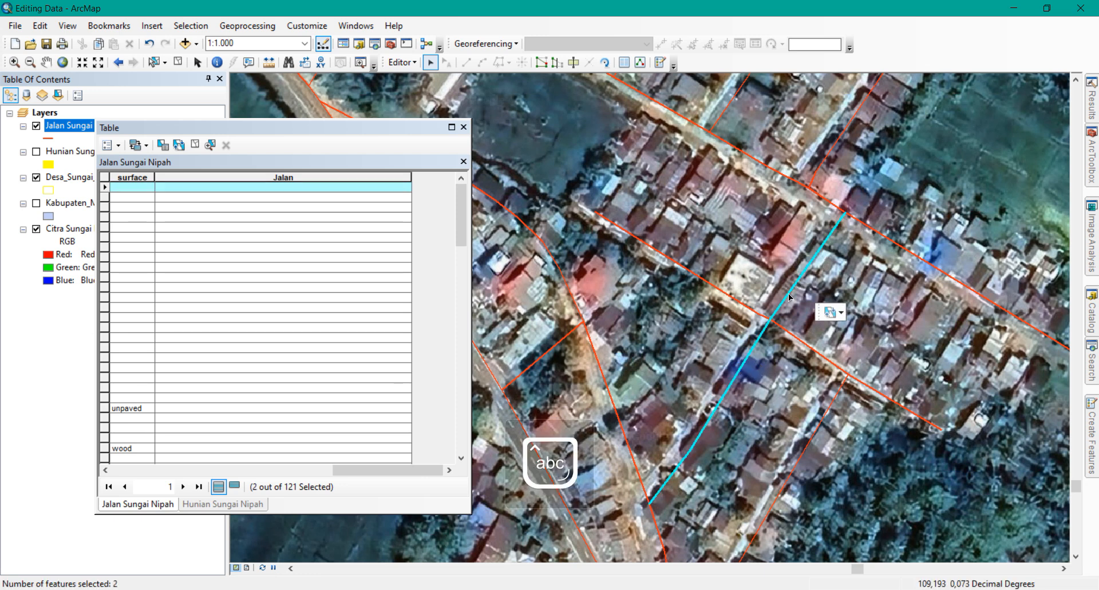
click(406, 64)
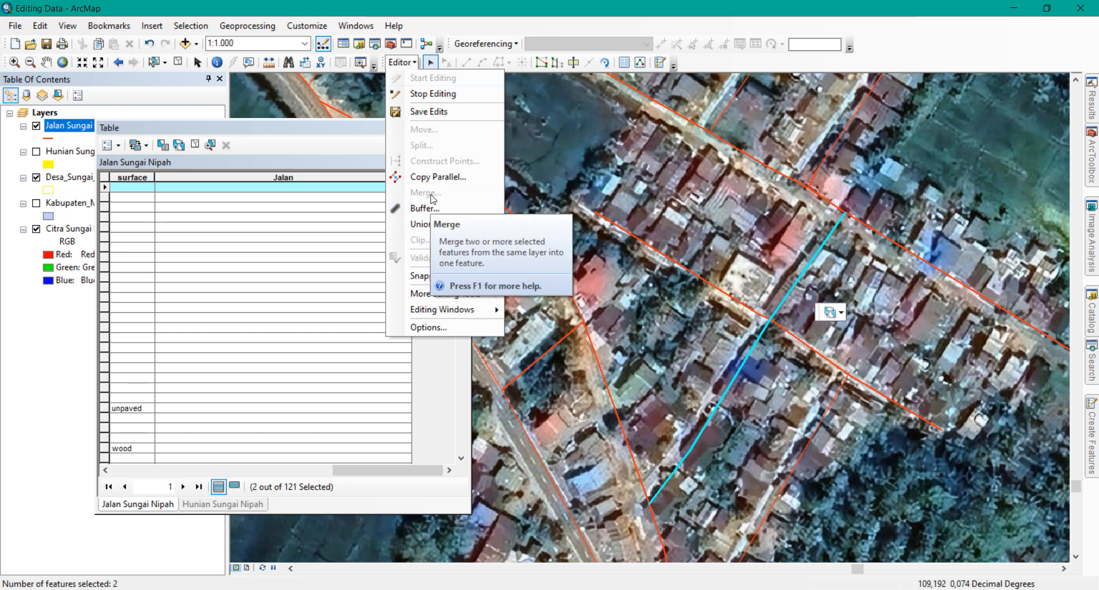
Stop editing and save the edits, and start a new edit session on the Jalan Sungai Nipah layer
click(430, 94)
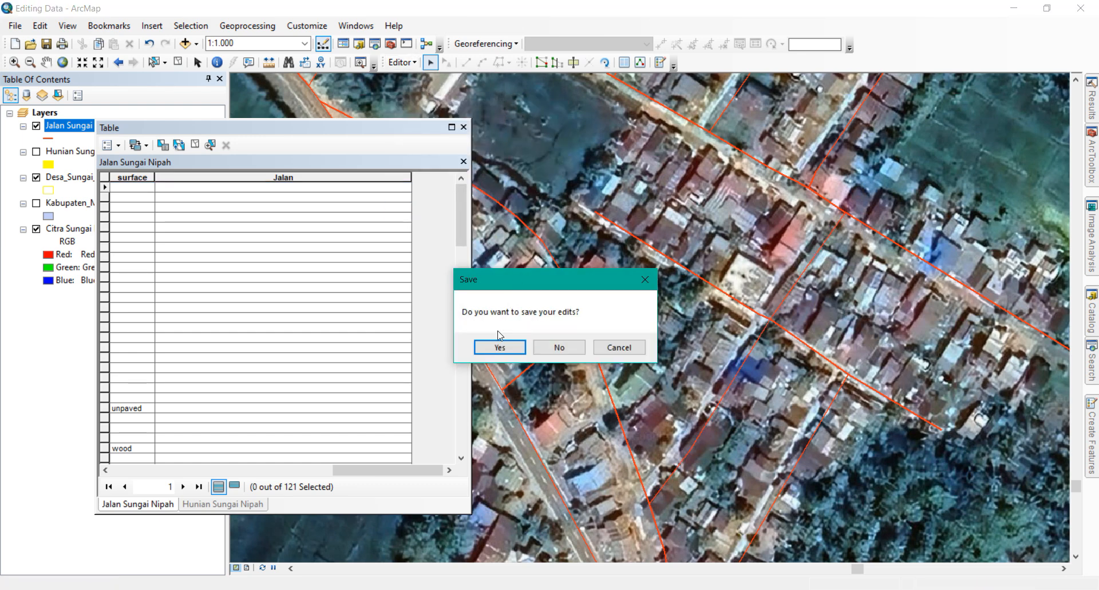
click(499, 347)
click(403, 61)
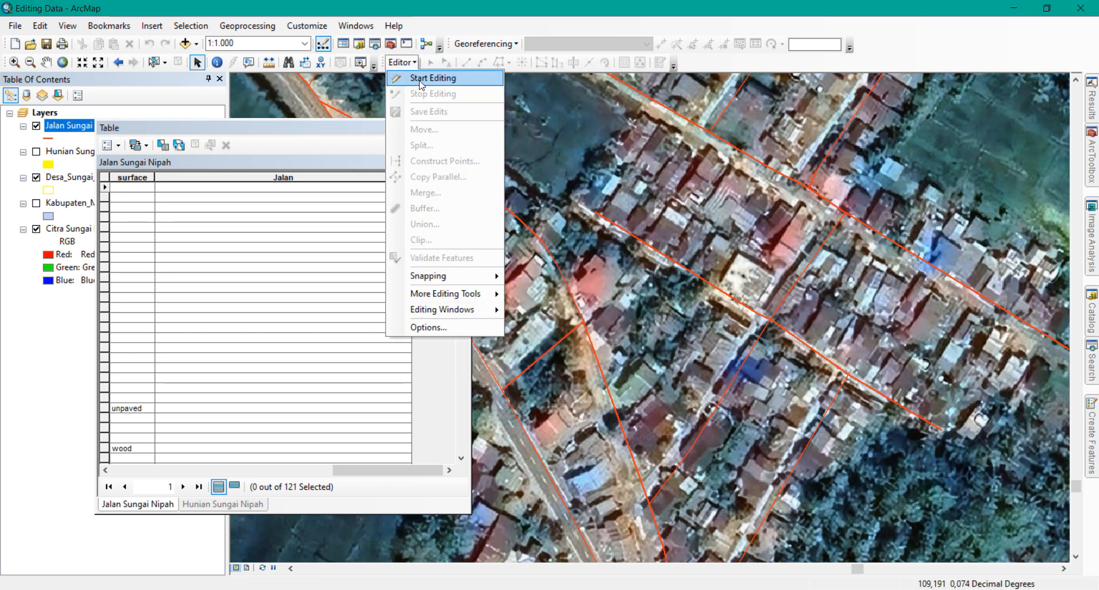
click(420, 84)
click(439, 205)
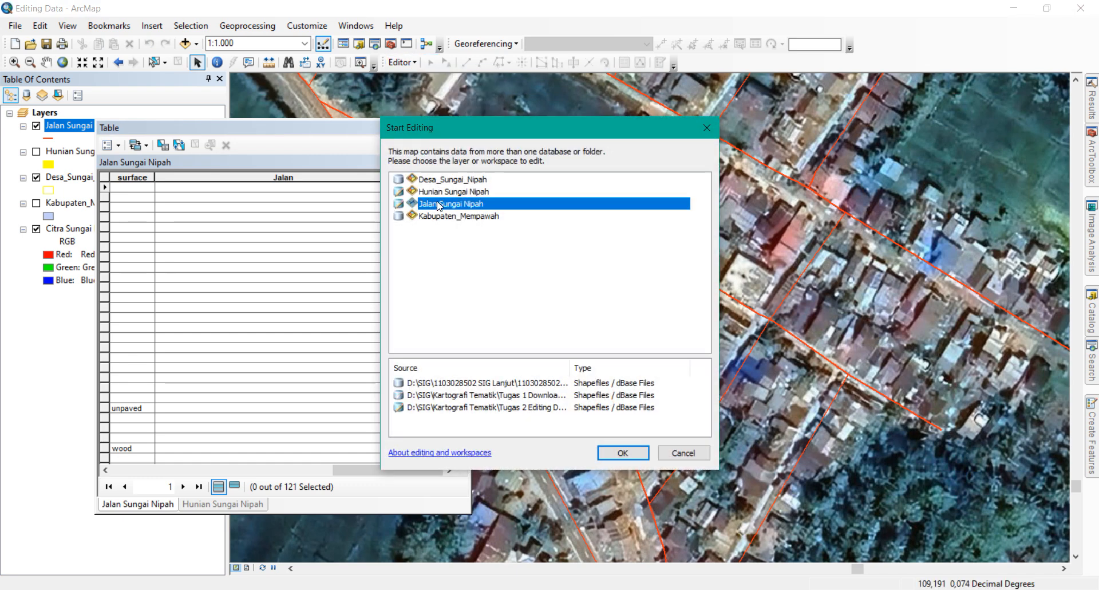
double_click(438, 205)
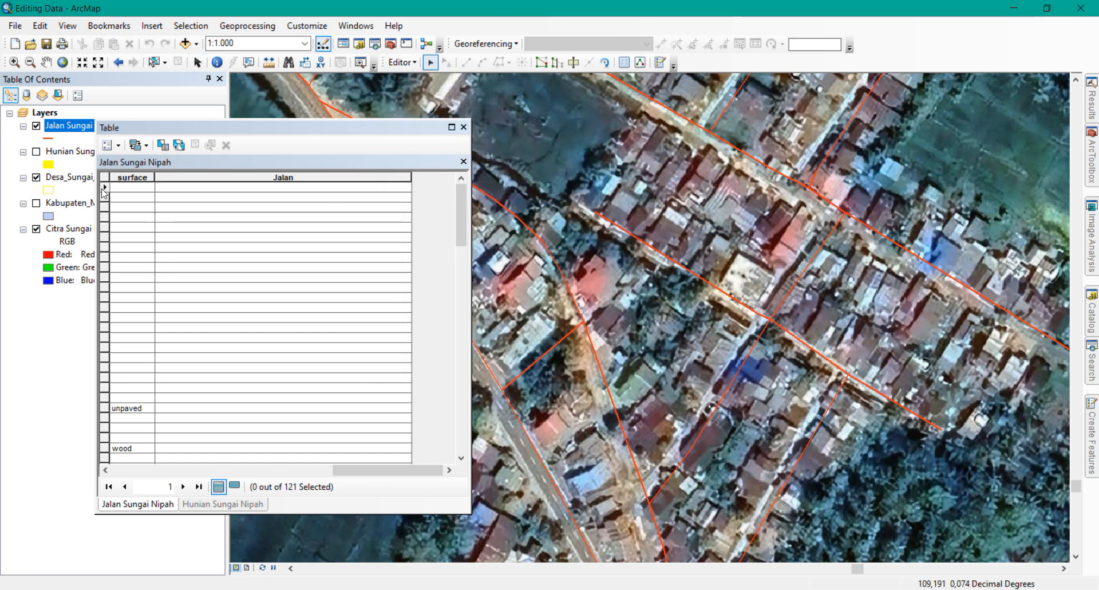
Try to select the first record's road segment together with the segment continuing southwest of it for merging
click(750, 355)
key(Caps_Lock)
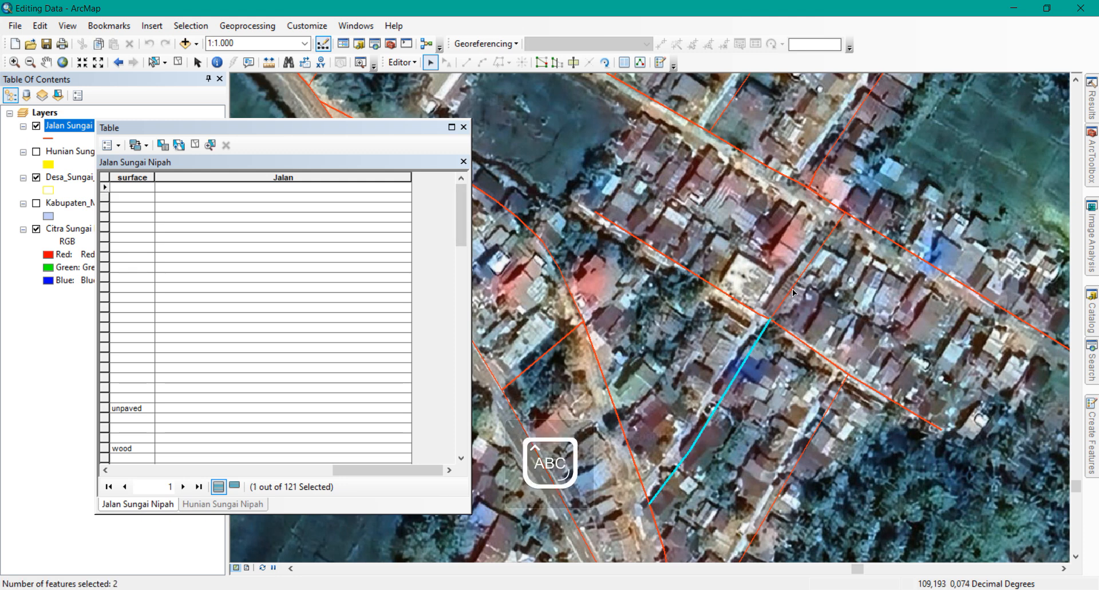
click(794, 293)
key(Caps_Lock)
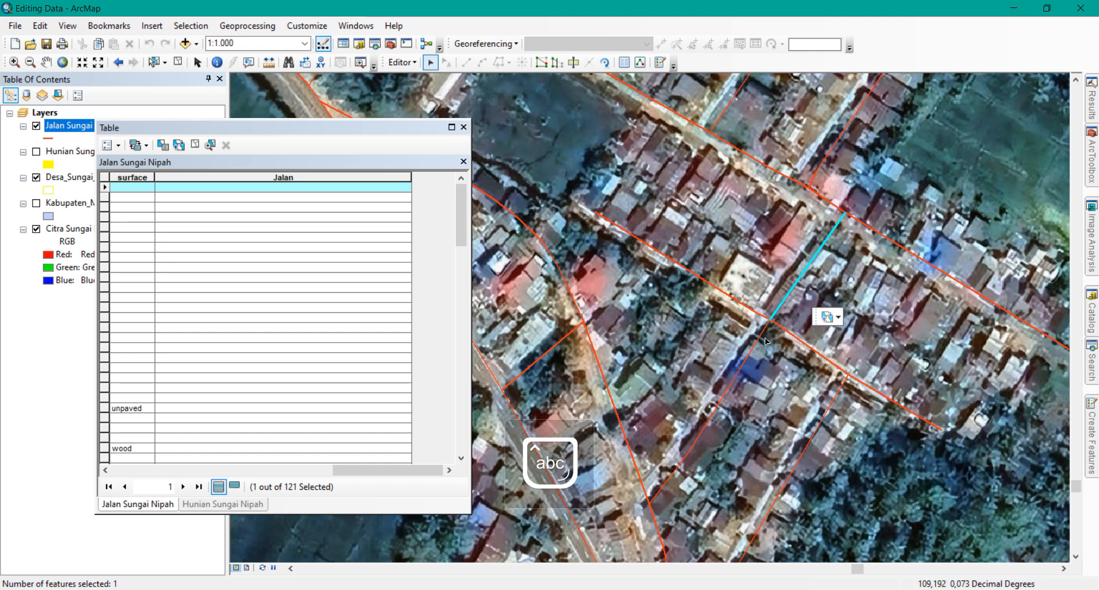
shift+click(765, 341)
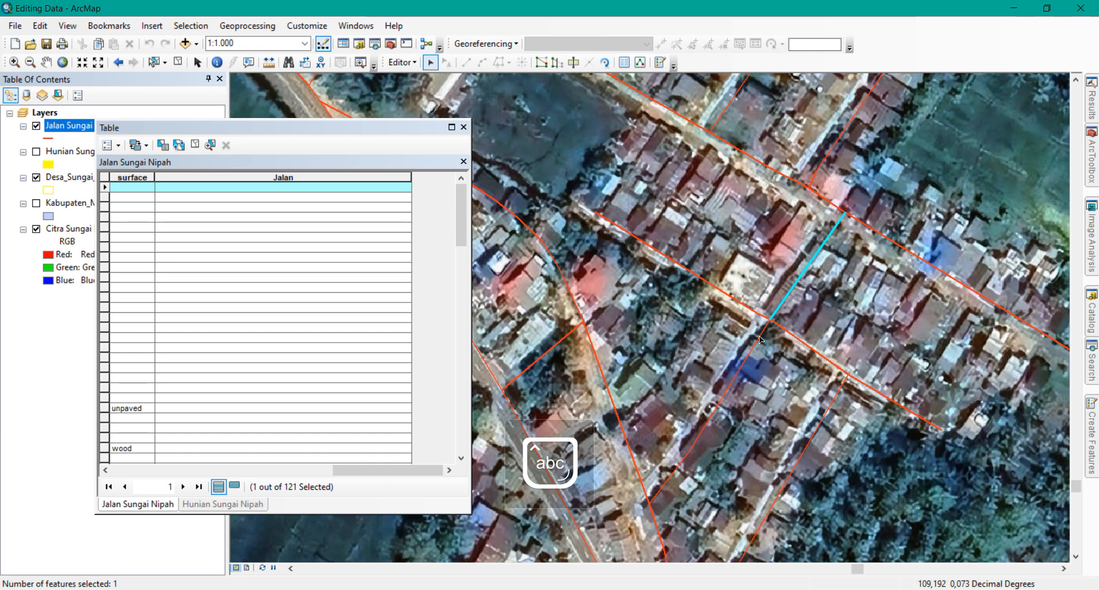
click(402, 62)
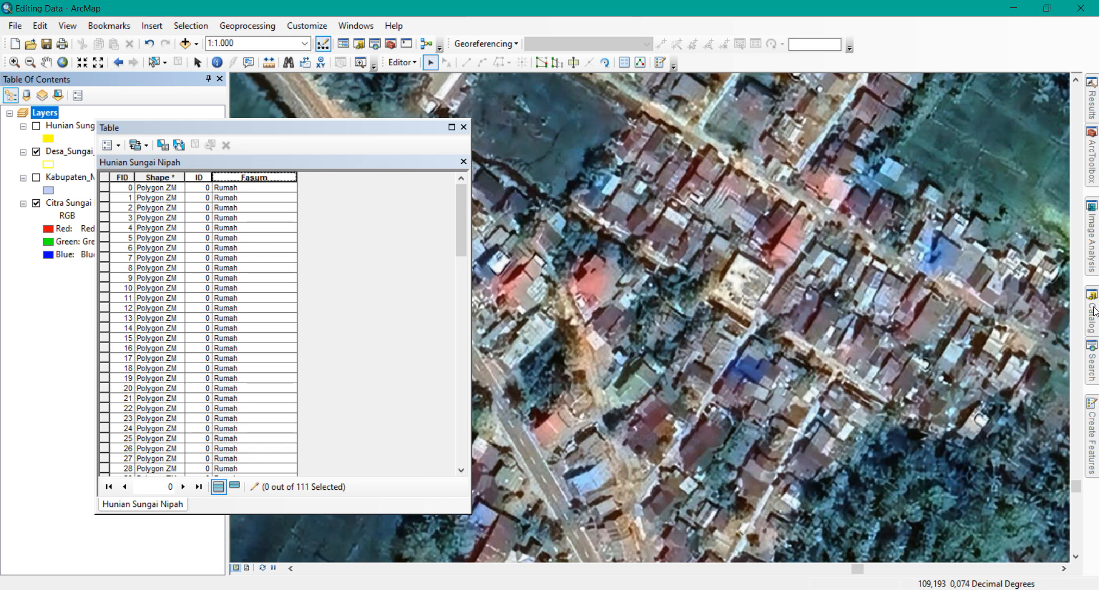
Add the Jalan Sungai Nipah layer to the map again and give its lines the Highway Ramp symbol
click(1092, 312)
drag(964, 373, 505, 265)
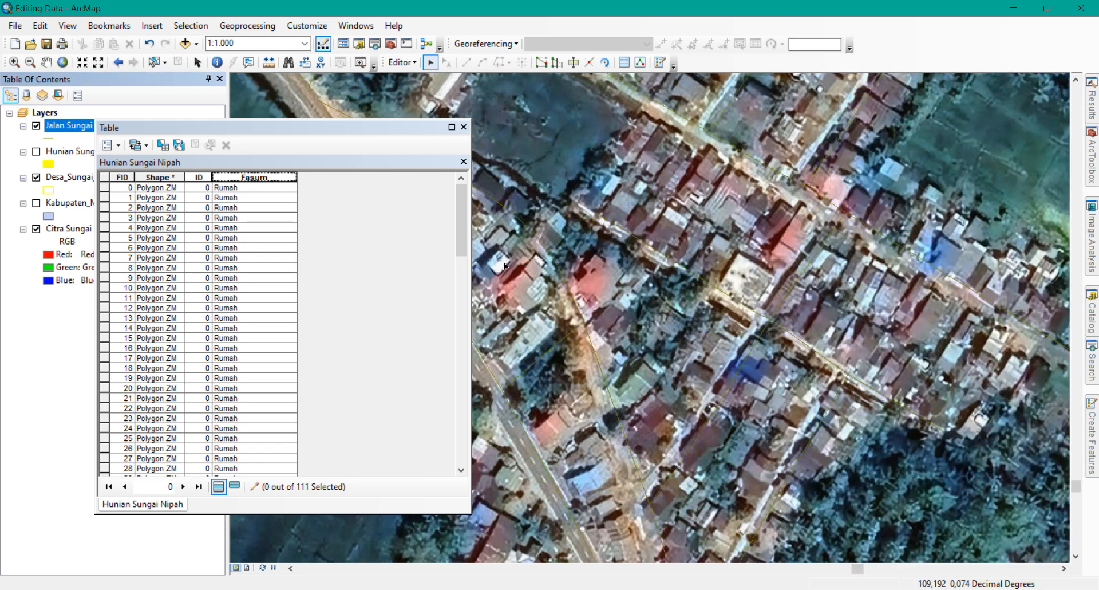
click(47, 139)
click(375, 166)
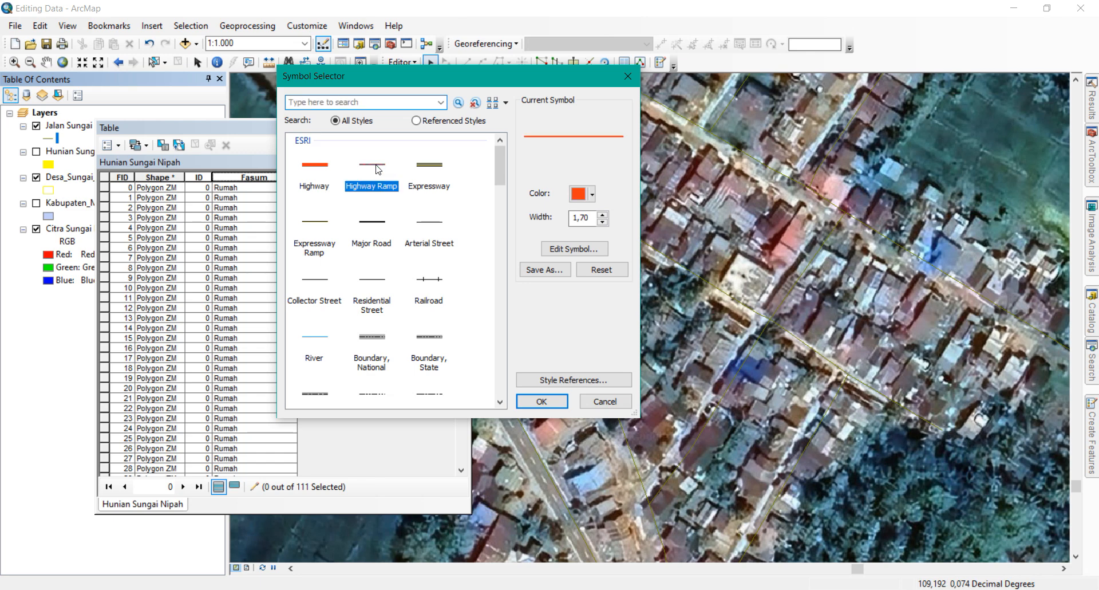
click(541, 401)
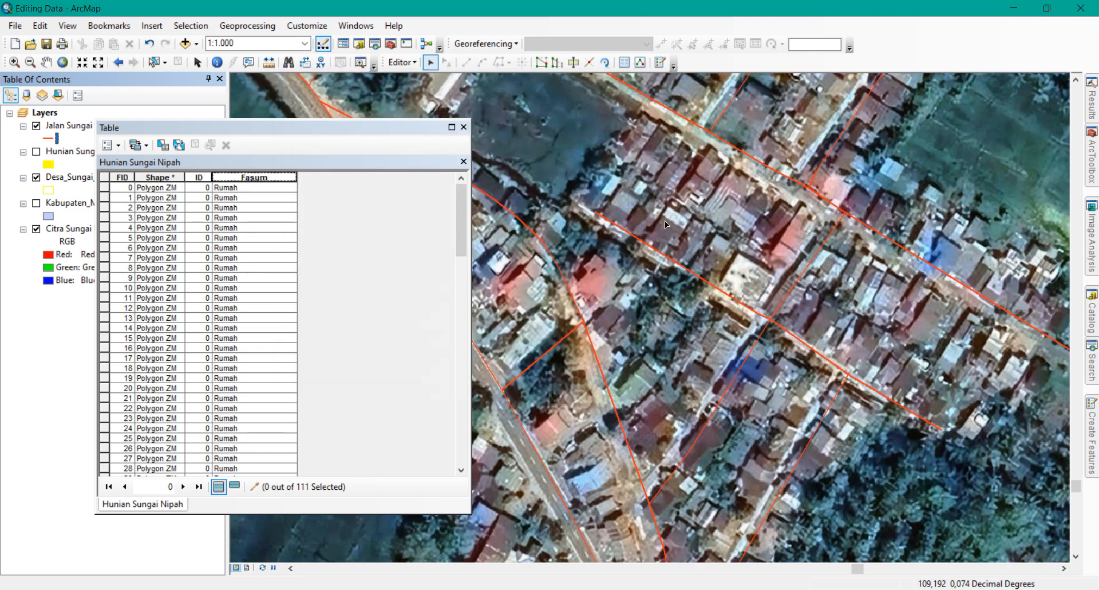
Merge the two connected northeast-southwest road segments that meet at the middle crossroad into one Jalan Sungai Nipah feature
click(799, 273)
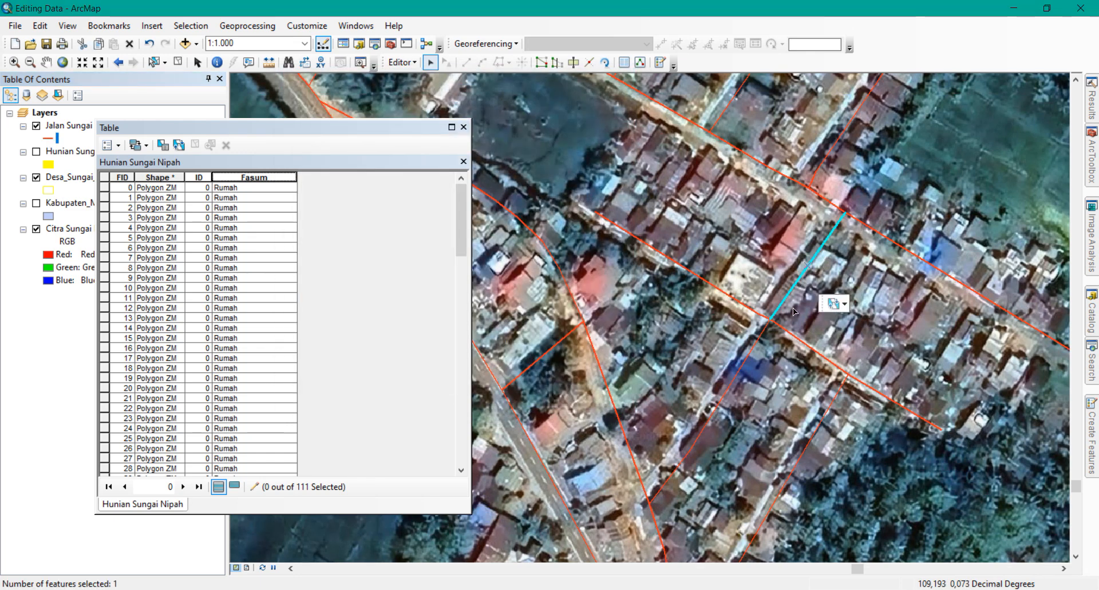
click(750, 354)
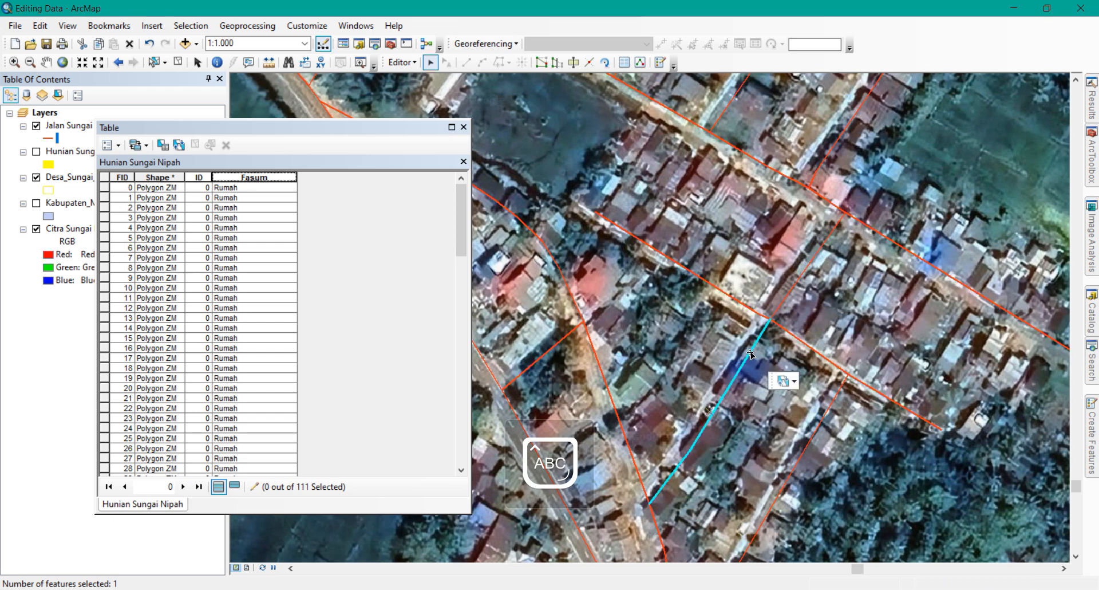
key(Caps_Lock)
shift+click(790, 295)
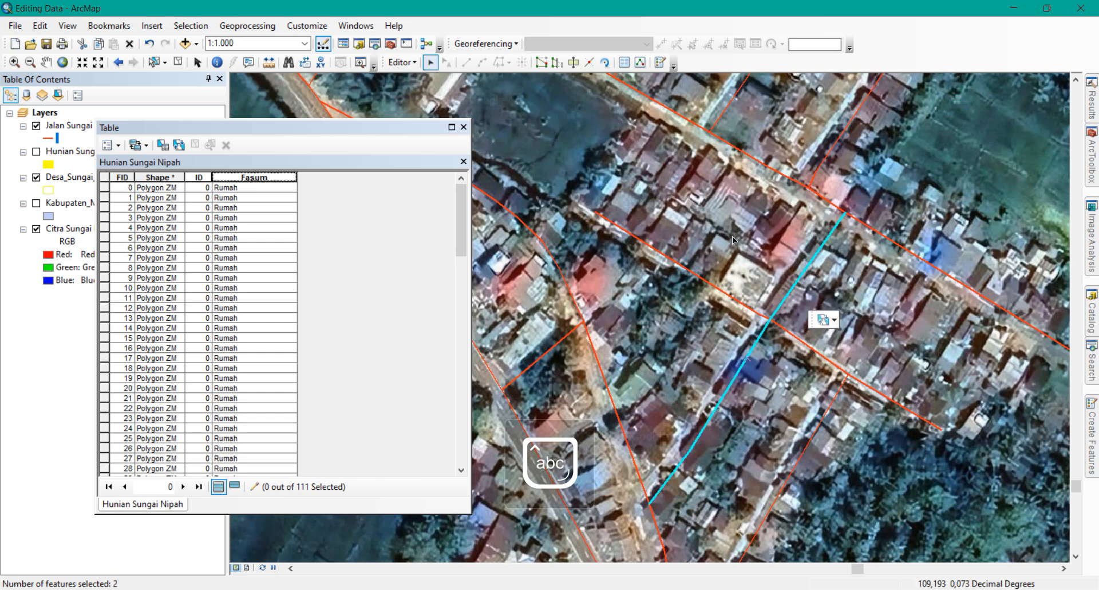
click(403, 63)
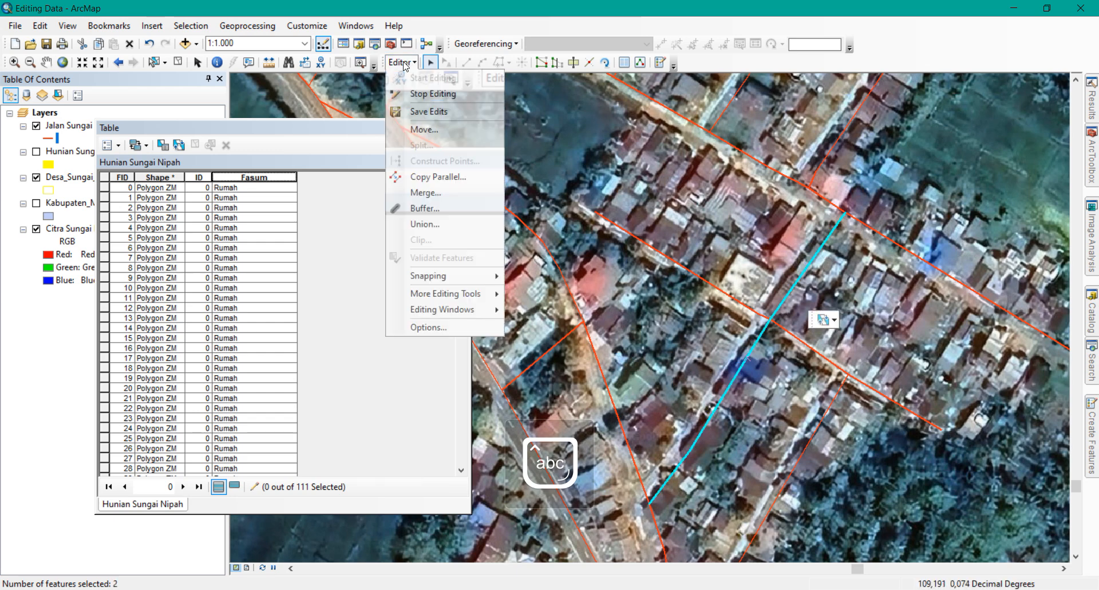
click(431, 193)
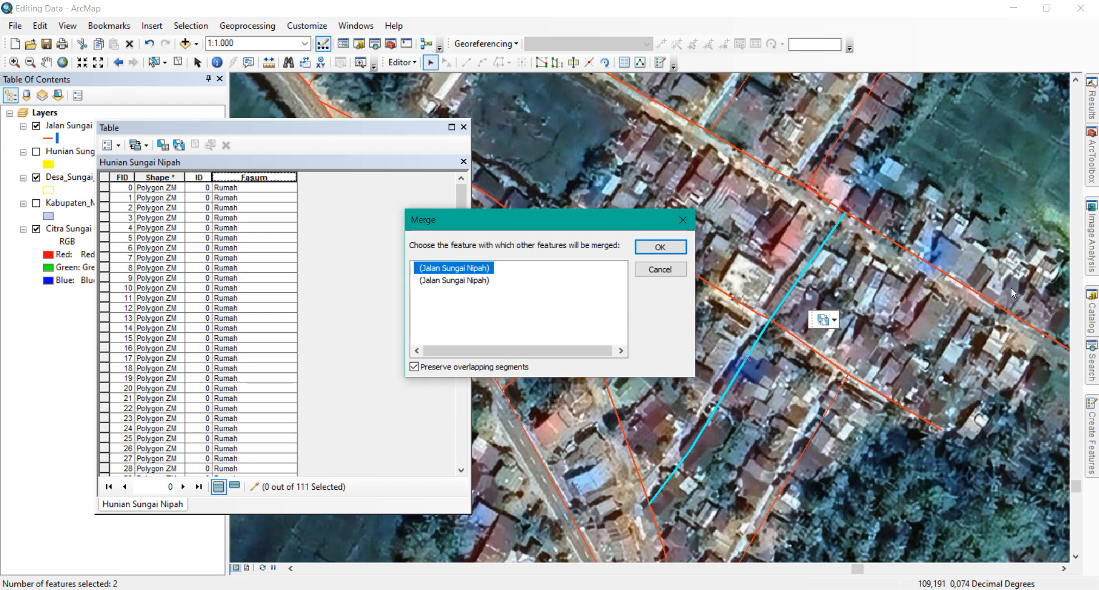
click(656, 248)
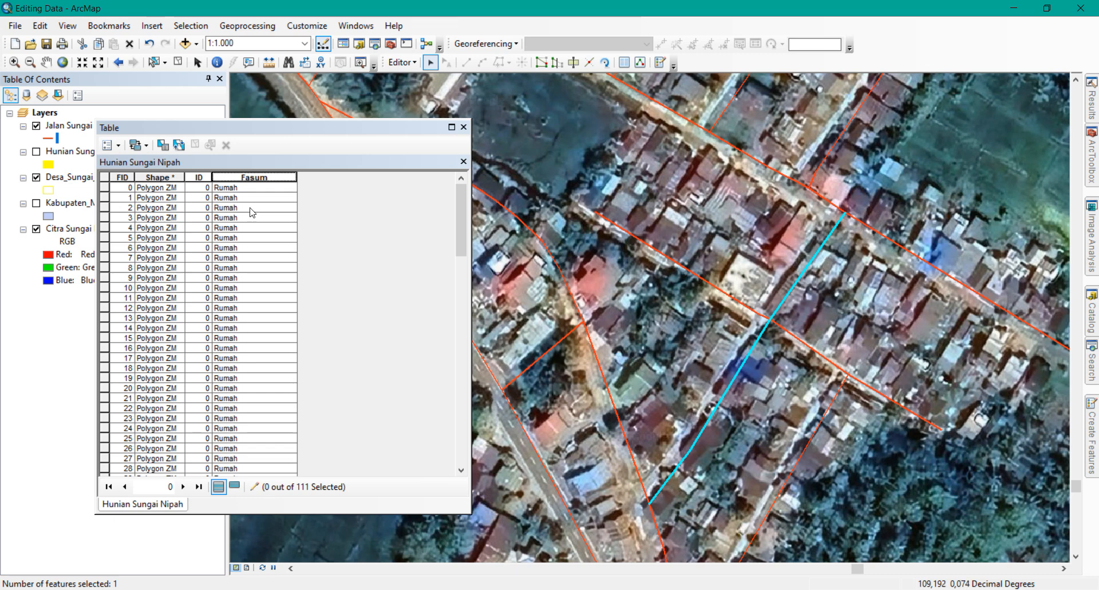
Open the Jalan Sungai Nipah attribute table and show only the merged road's selected record
right_click(78, 126)
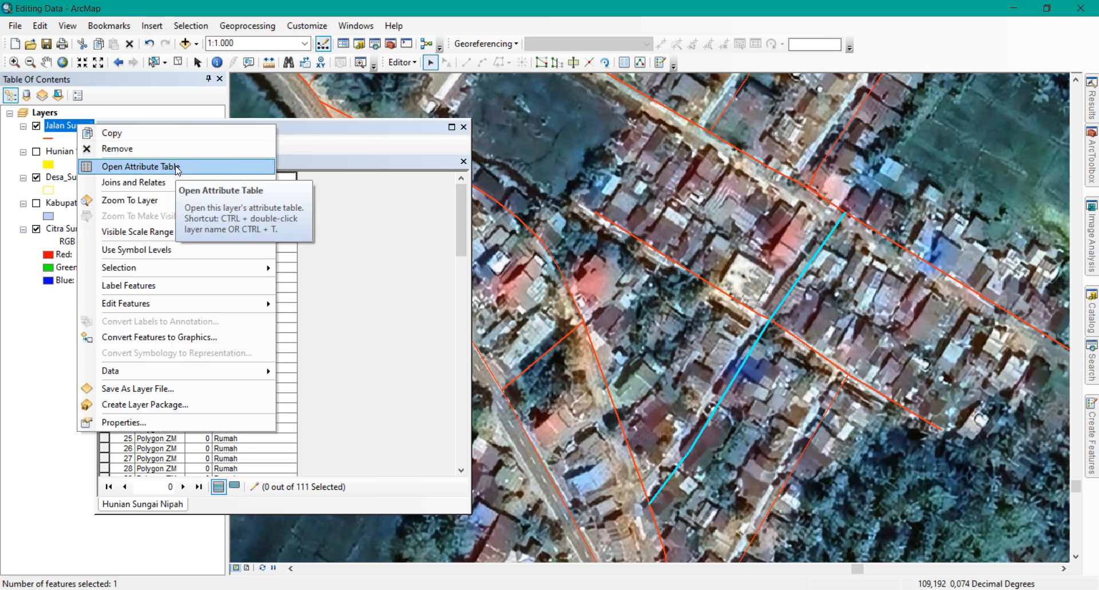
click(176, 166)
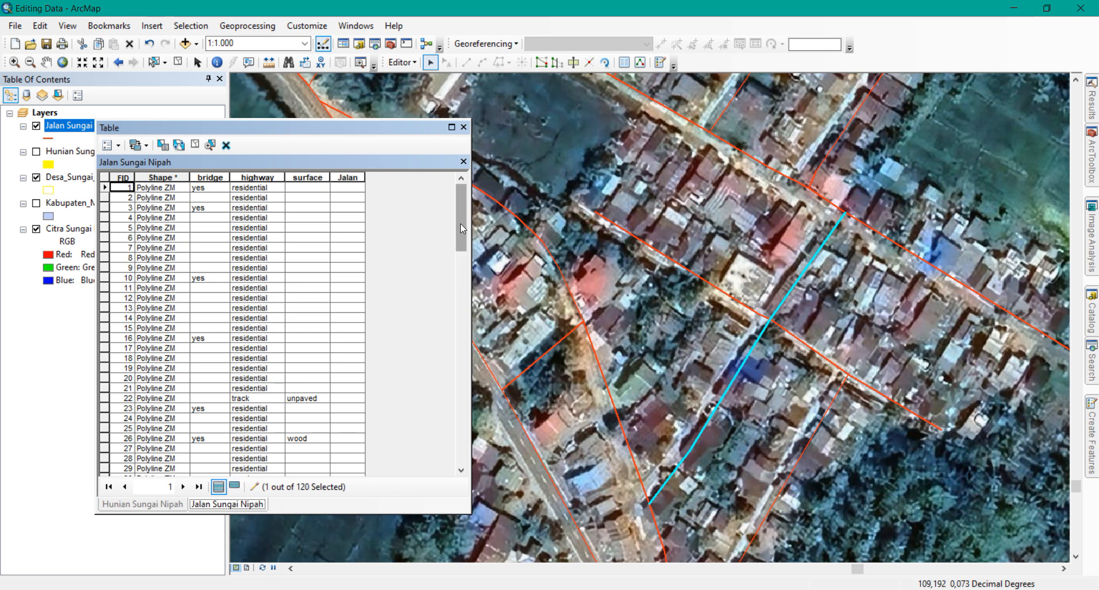
drag(460, 227, 469, 441)
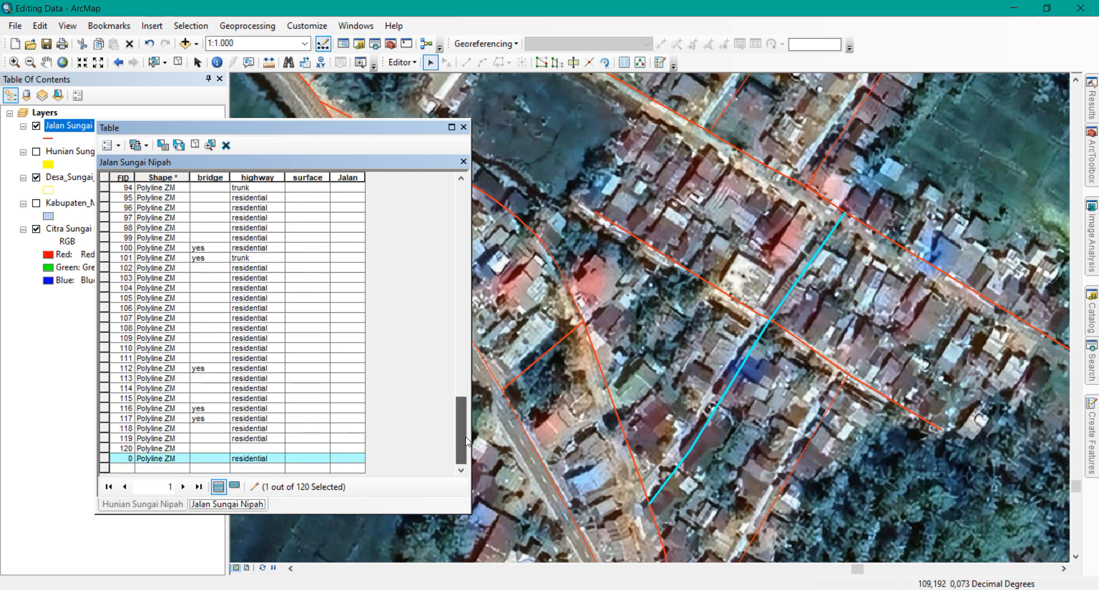
click(236, 486)
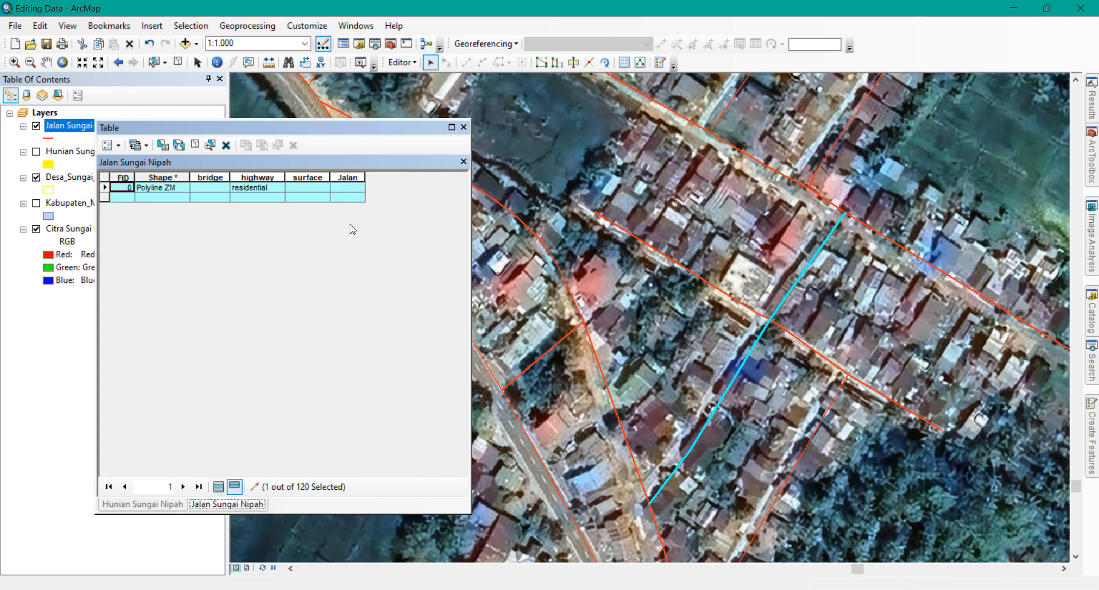
Fill in the merged road's Jalan attribute with its street name beginning "Jalan Ke"
click(353, 189)
text(Jalan)
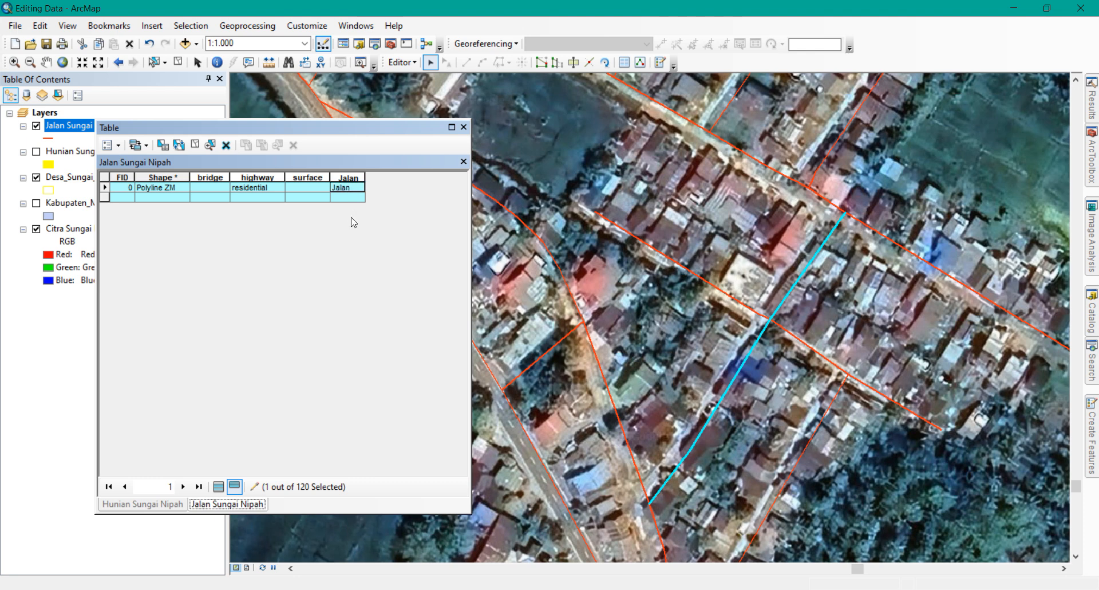
text( Pangkitan)
Set the Jalan attribute of the residential road crossing the merged road to "Gang Amanah"
click(708, 285)
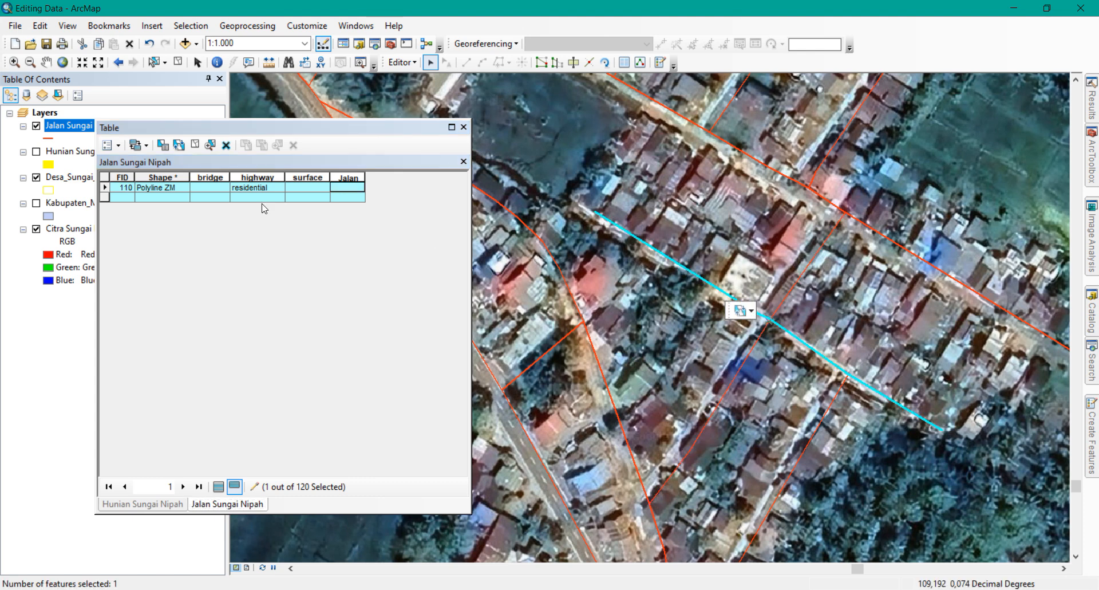
click(353, 186)
text(Ga)
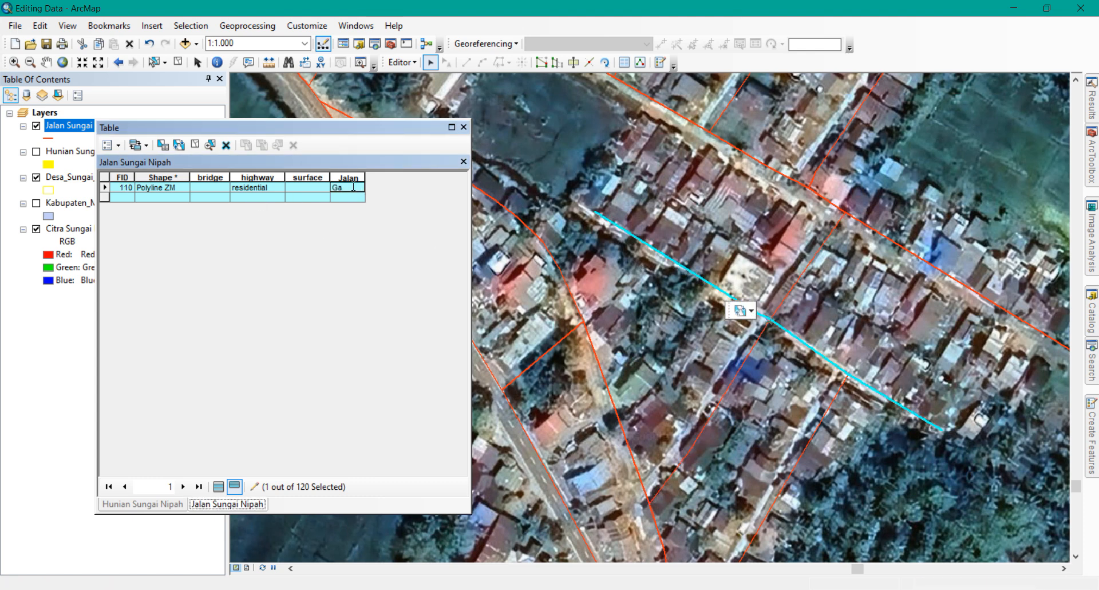
text(ng Ama)
text(nah)
Fill in the Jalan attribute of the long residential road at the merged road's northeast end with its name ending in "Jaya"
double_click(787, 181)
click(769, 226)
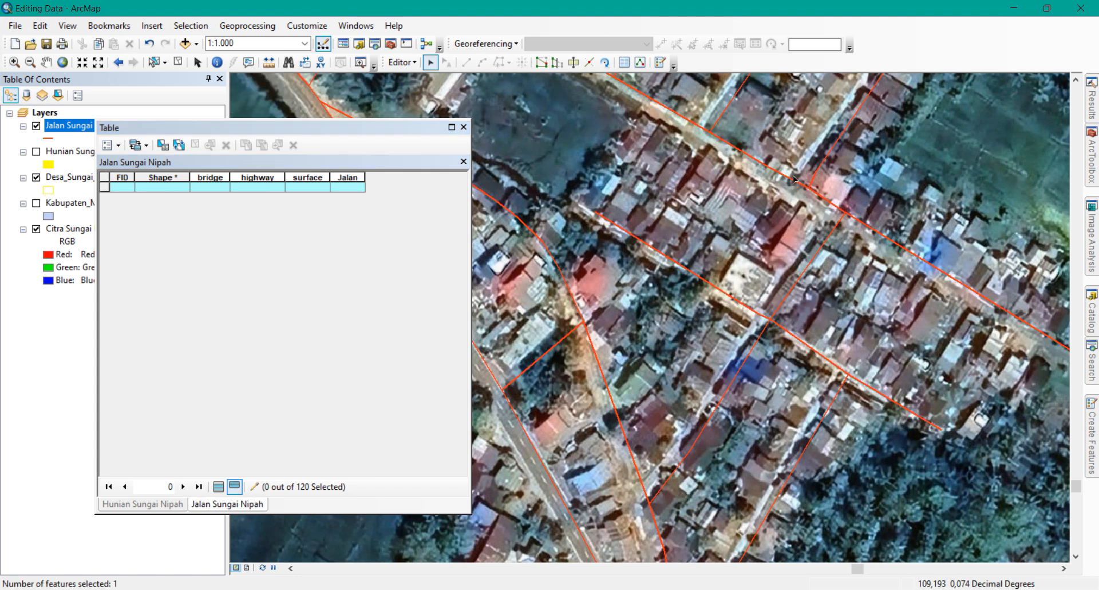
click(790, 181)
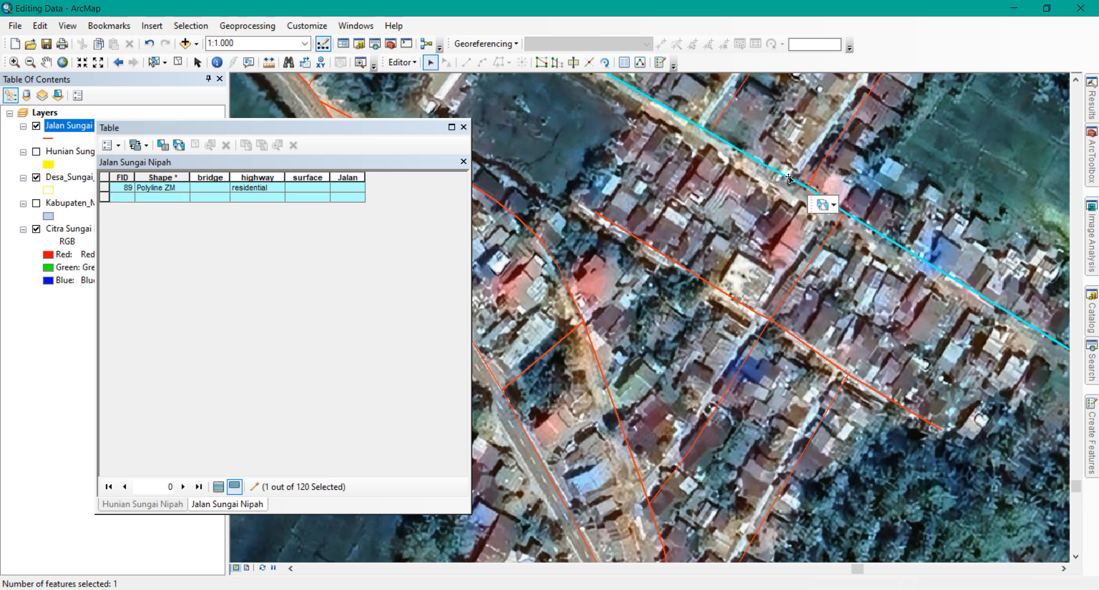
click(356, 187)
text(Jalan)
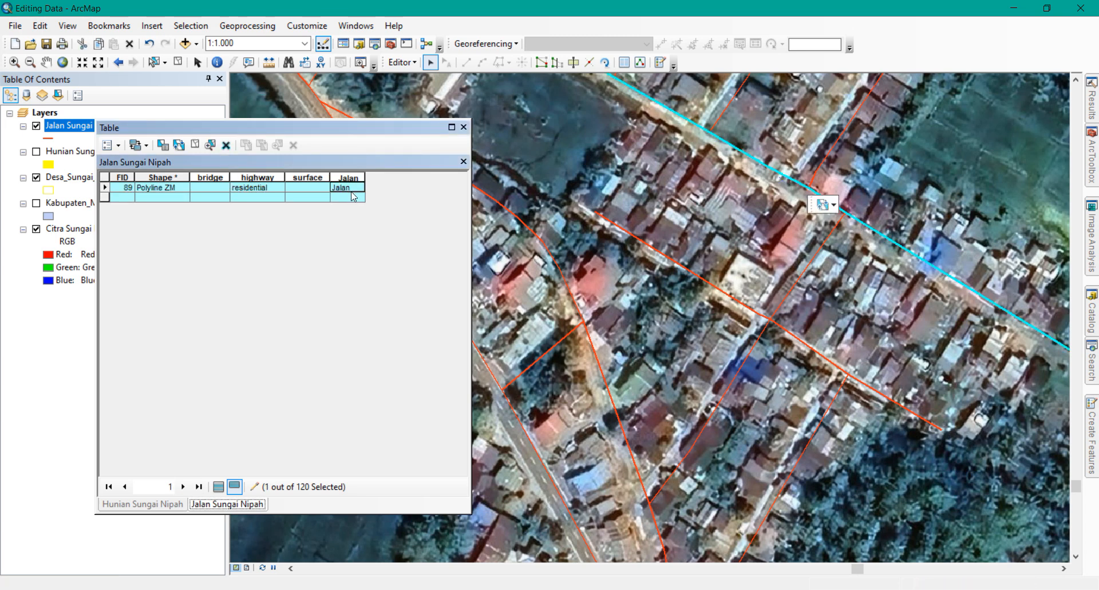
text( Padi Jaya)
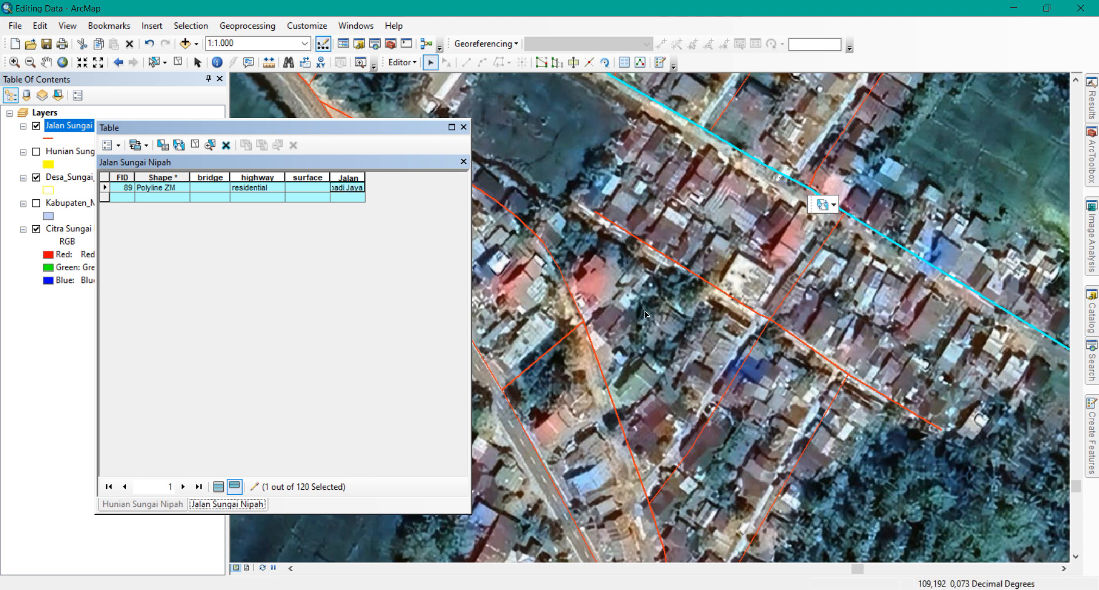
Set the Jalan attribute of the trunk road southwest of the houses to "Jalan A. Yani"
click(529, 439)
click(350, 186)
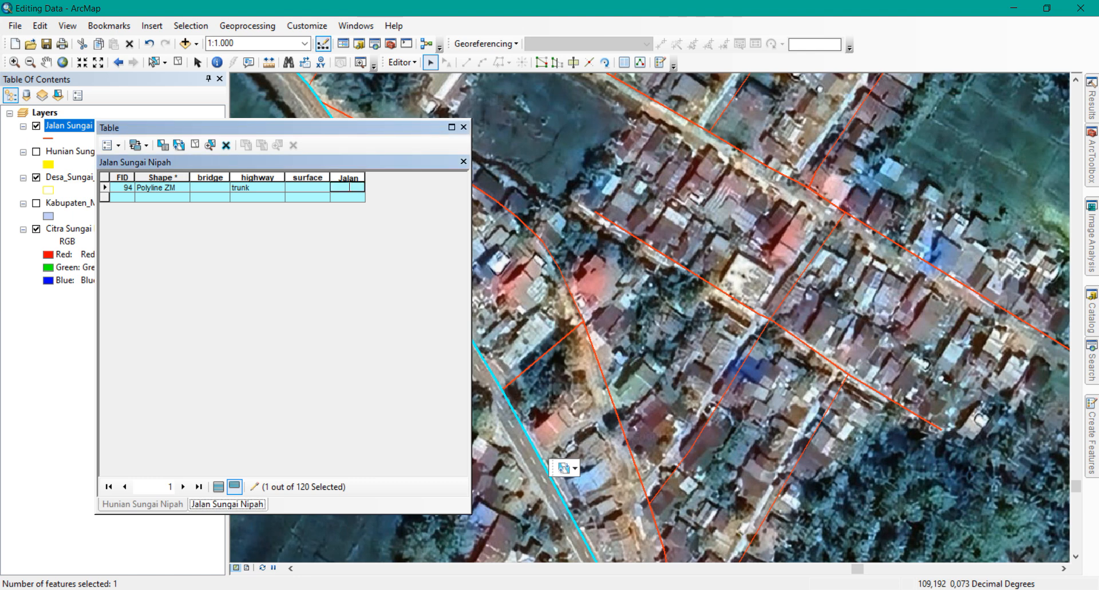
text(Jalan)
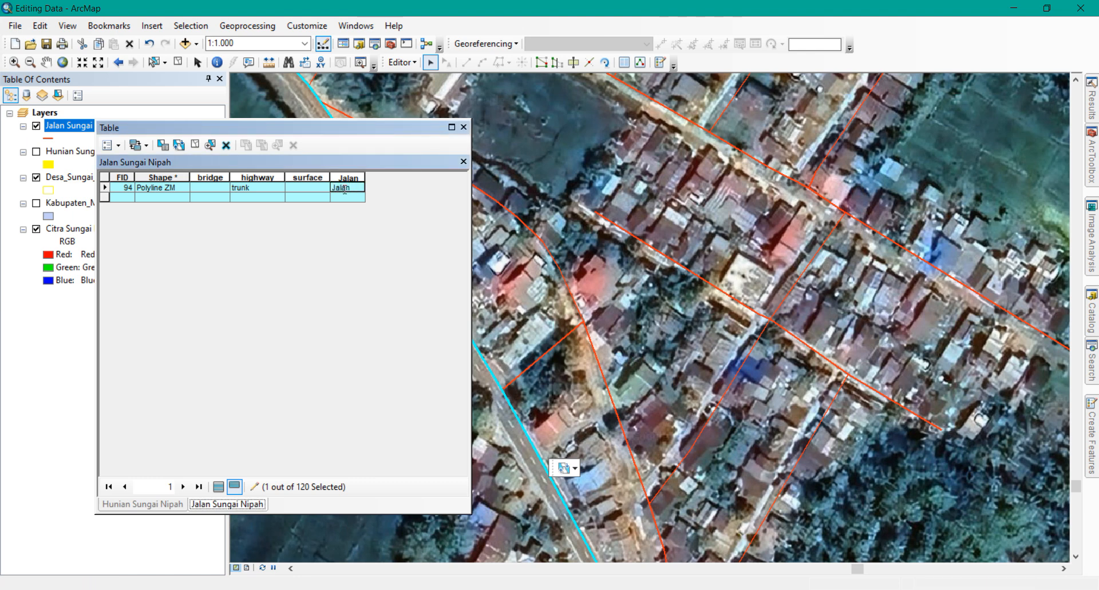
text( A. Yani)
Show all road records in the table and go through them back to the first row
scroll(697, 314, down, 4)
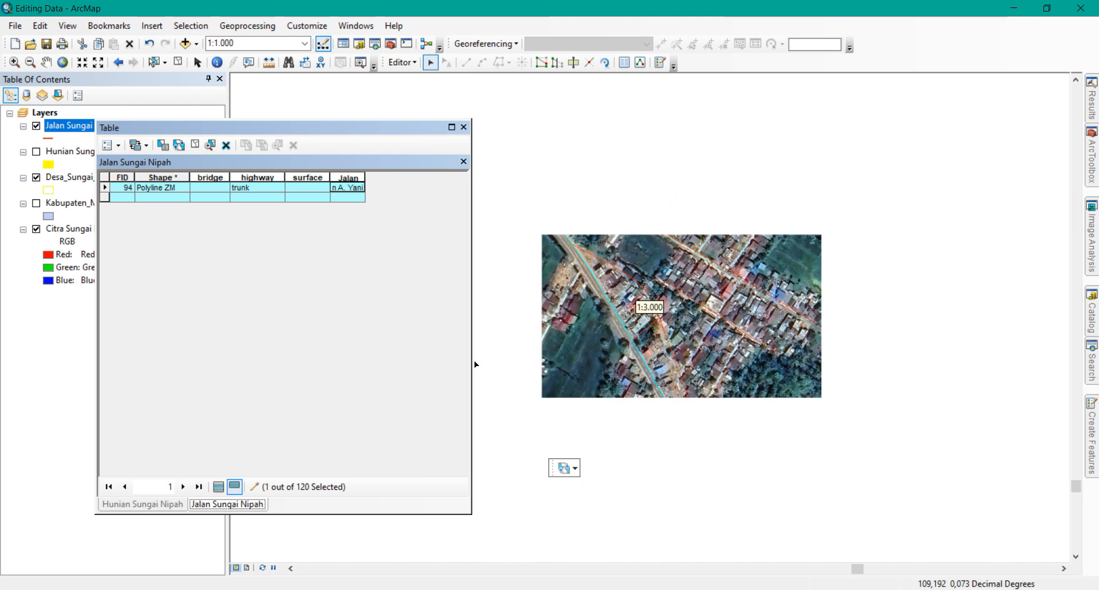
click(221, 487)
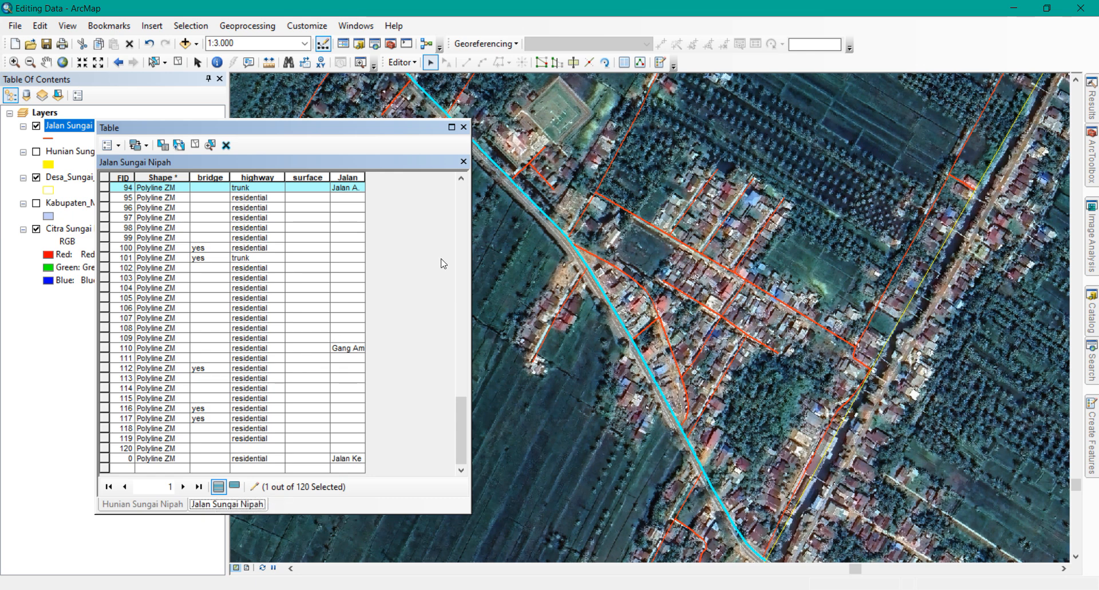
drag(458, 417, 454, 196)
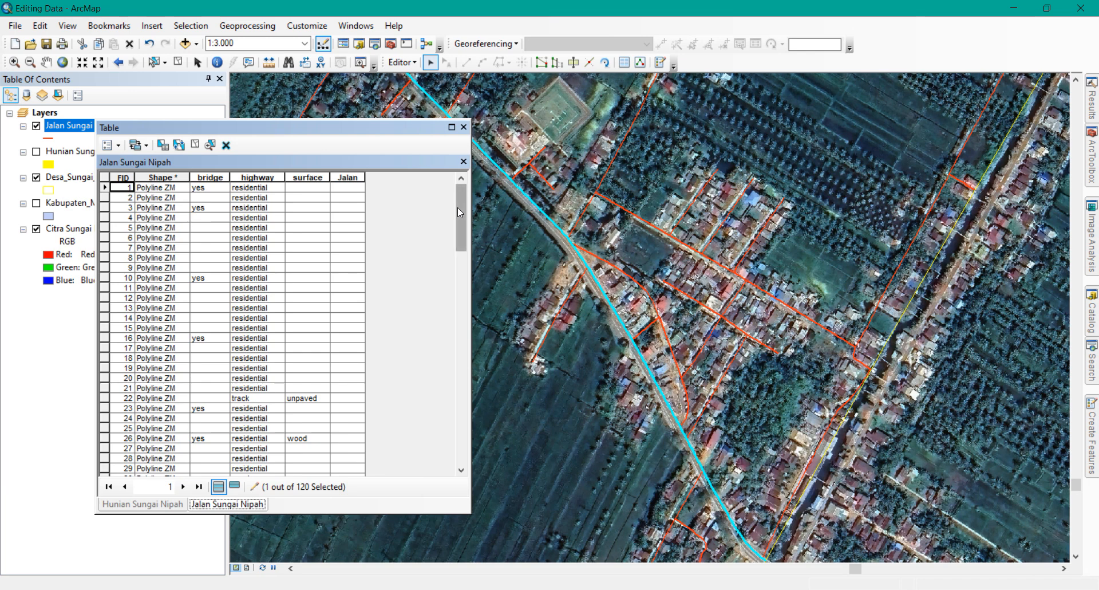
Stop the edit session and save the edits so that a new field can be added
click(120, 145)
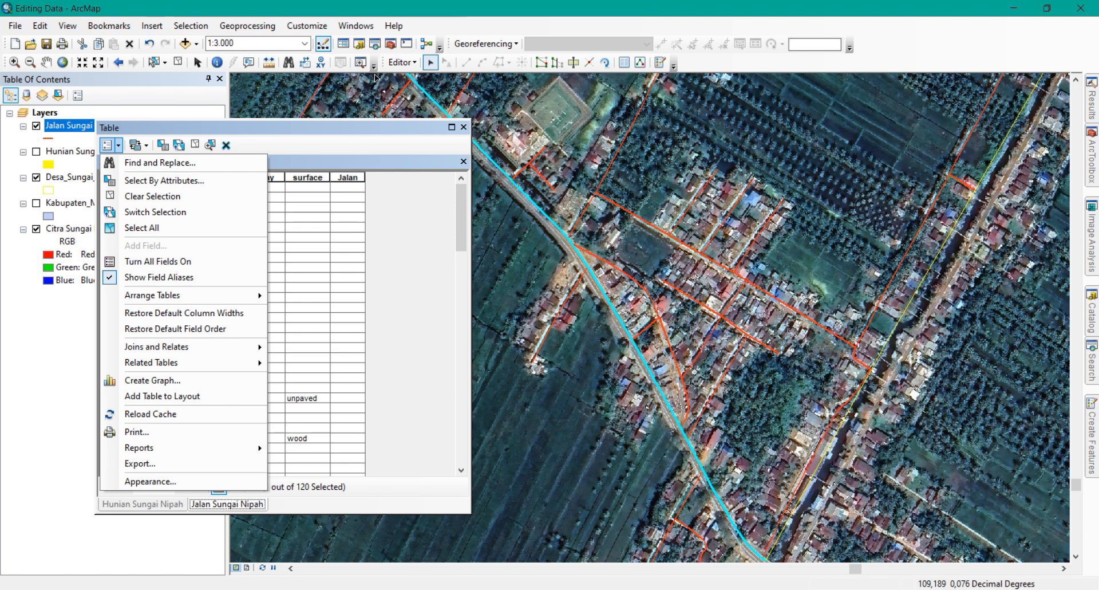
click(401, 62)
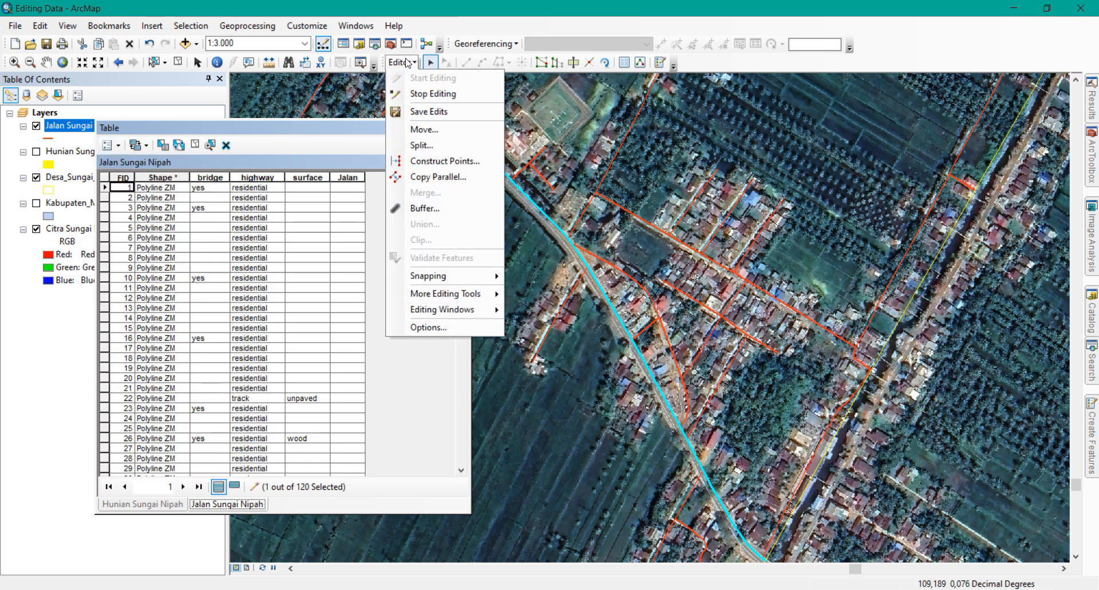
click(433, 94)
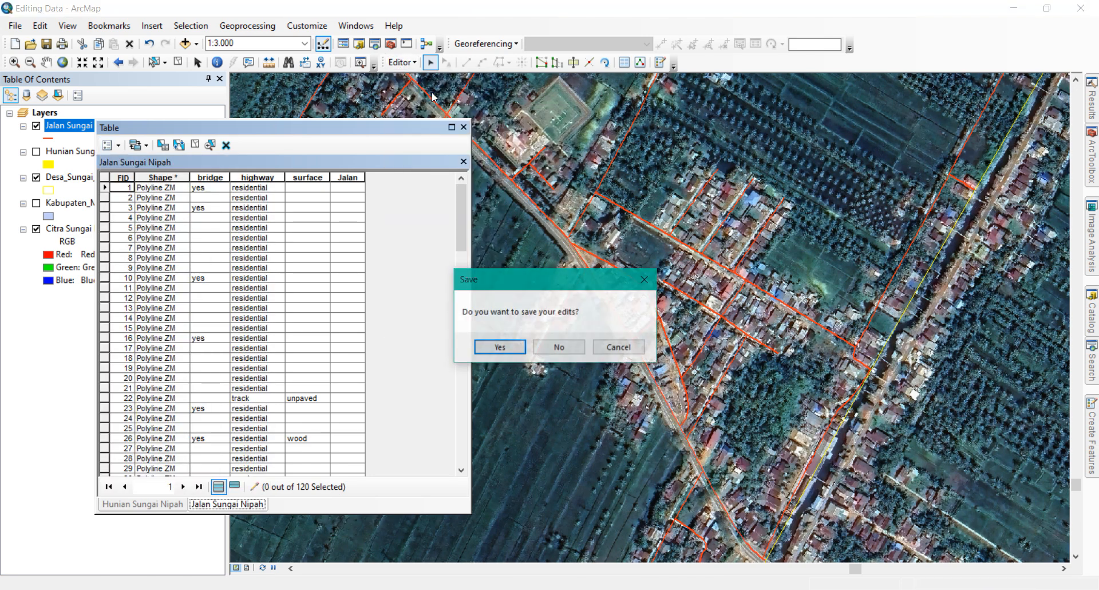
click(499, 348)
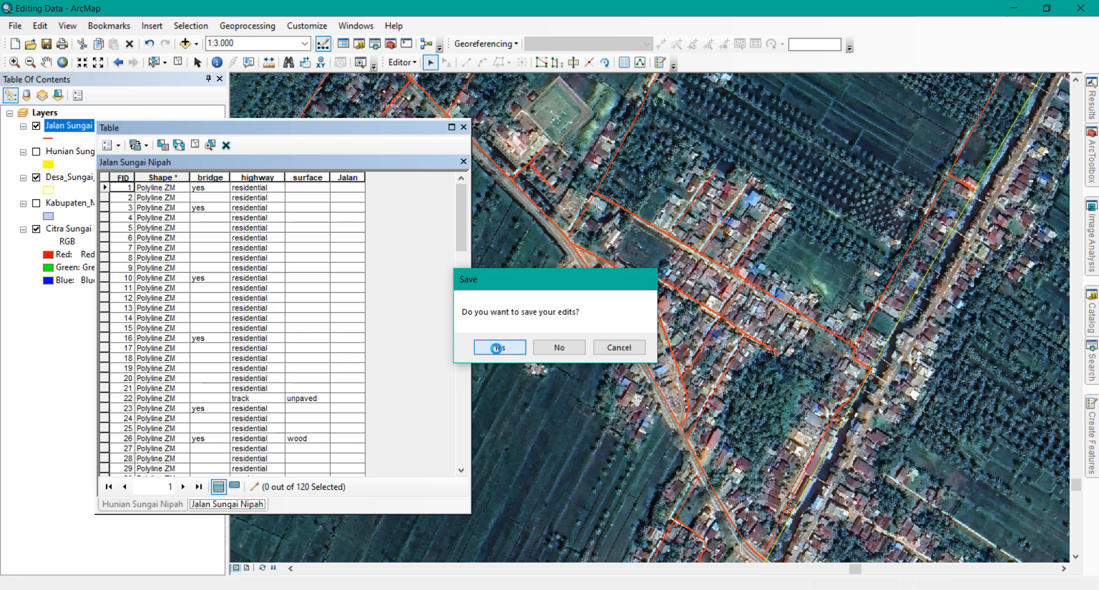
Add a field named Panjang of type Double to the Jalan Sungai Nipah attribute table
click(120, 146)
click(176, 246)
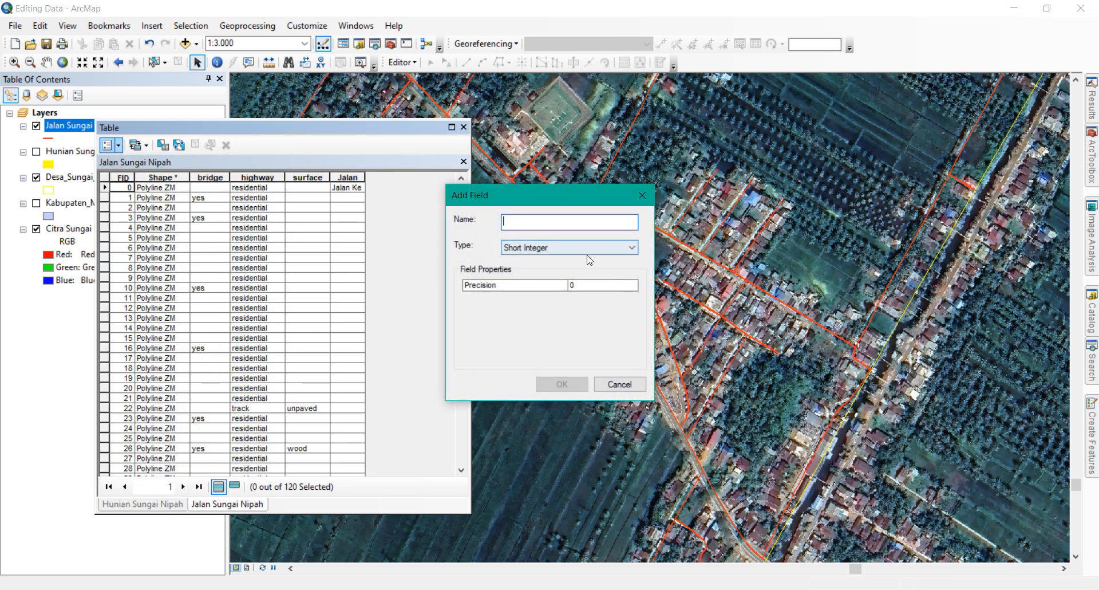
text(Panjang)
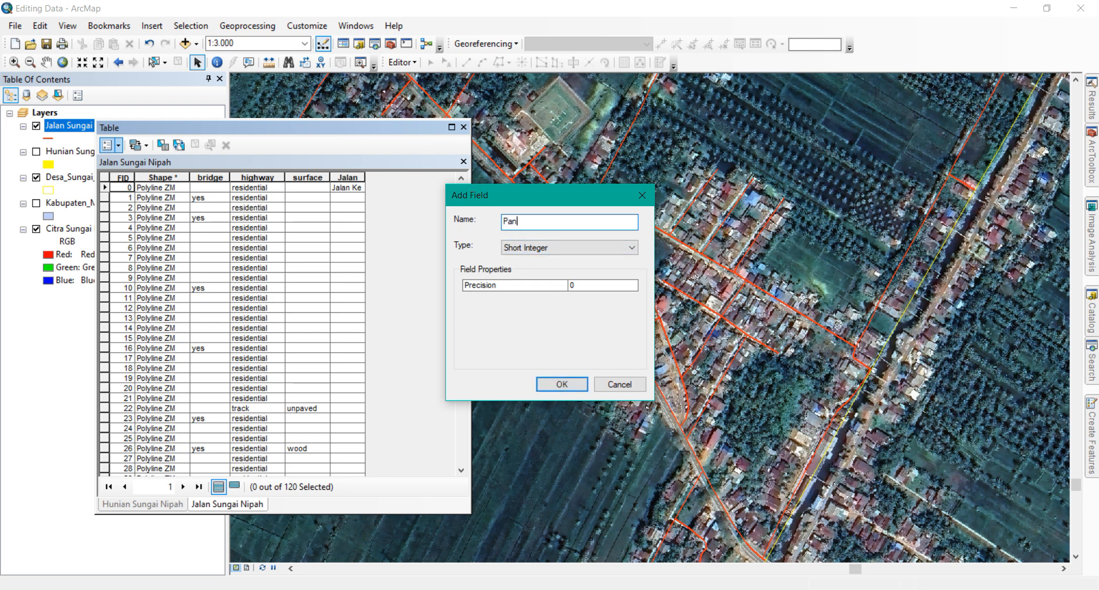
key(Tab)
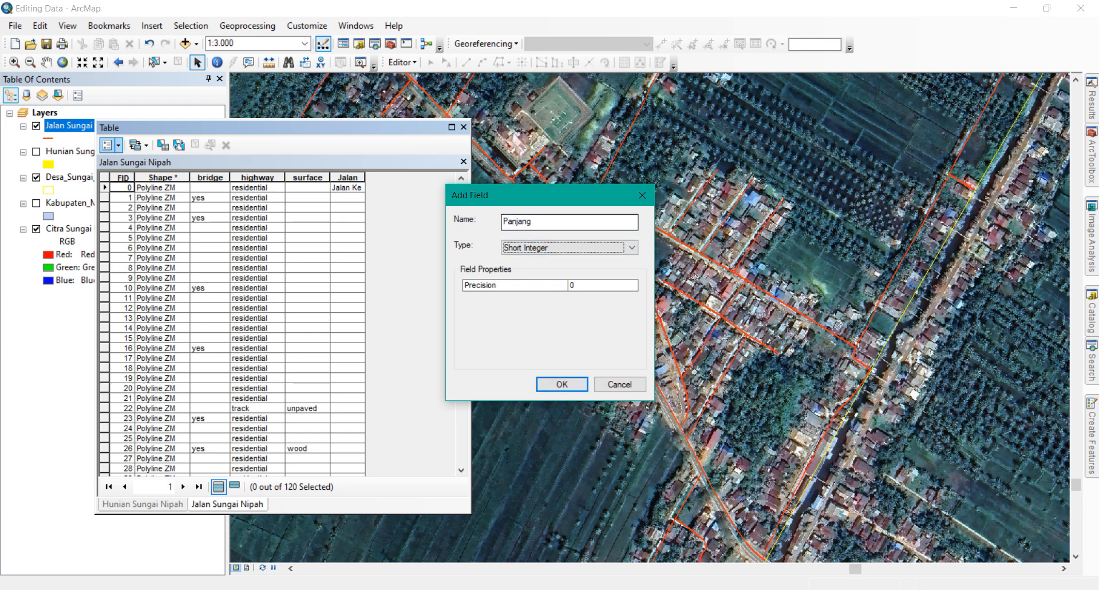
click(529, 248)
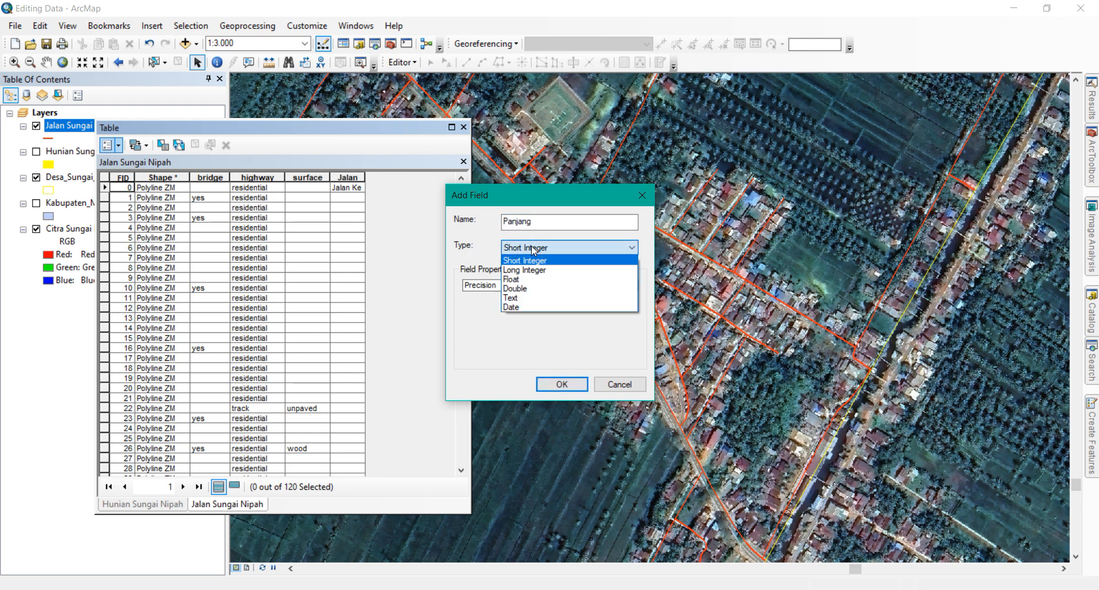
click(530, 289)
click(569, 384)
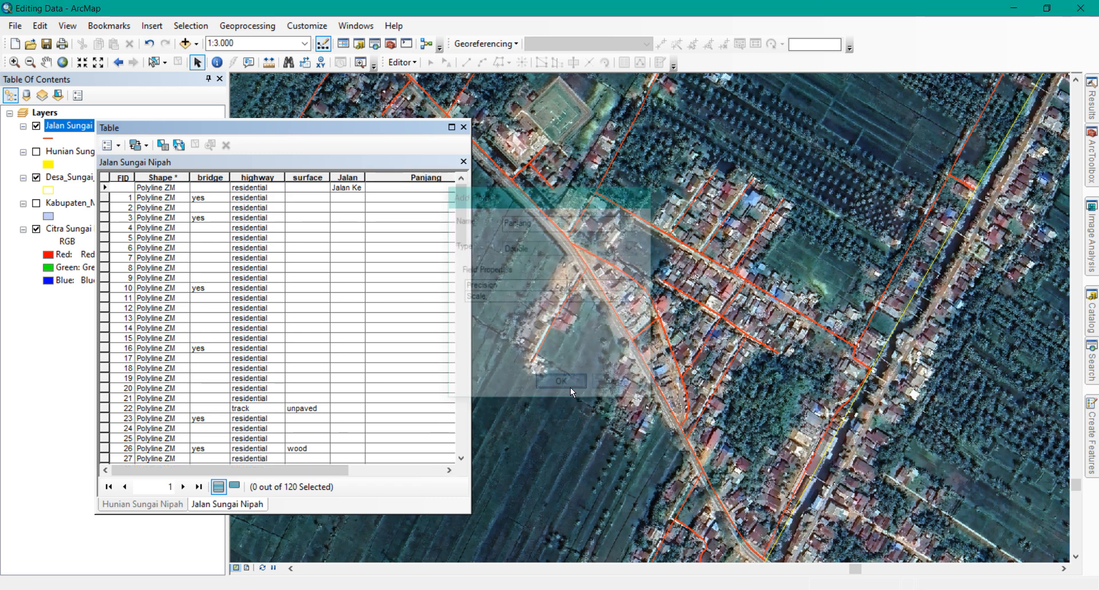
drag(338, 469, 433, 469)
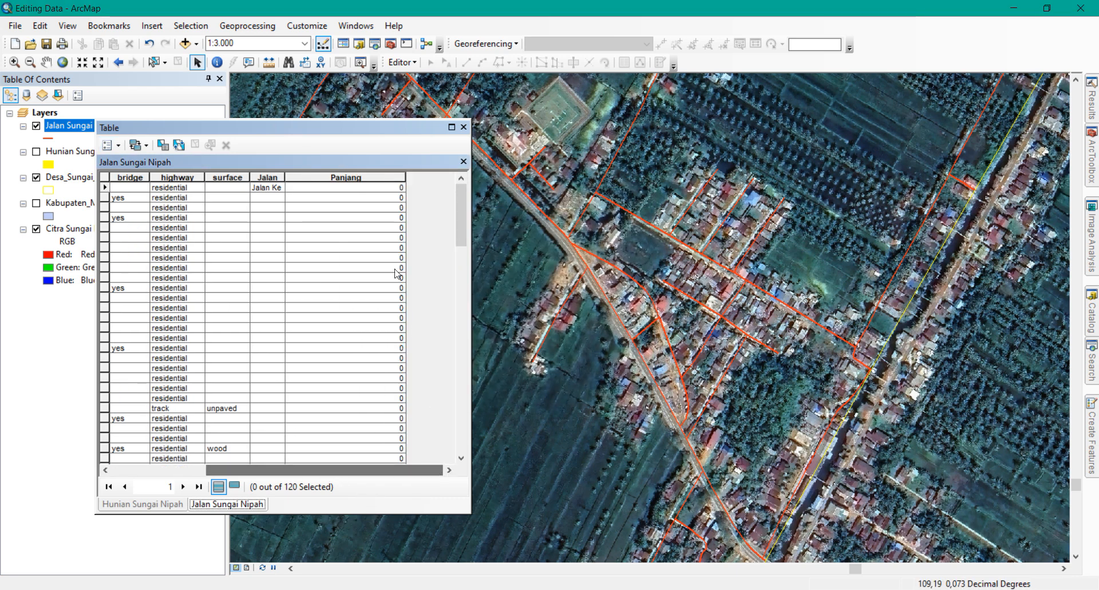
click(357, 177)
right_click(359, 178)
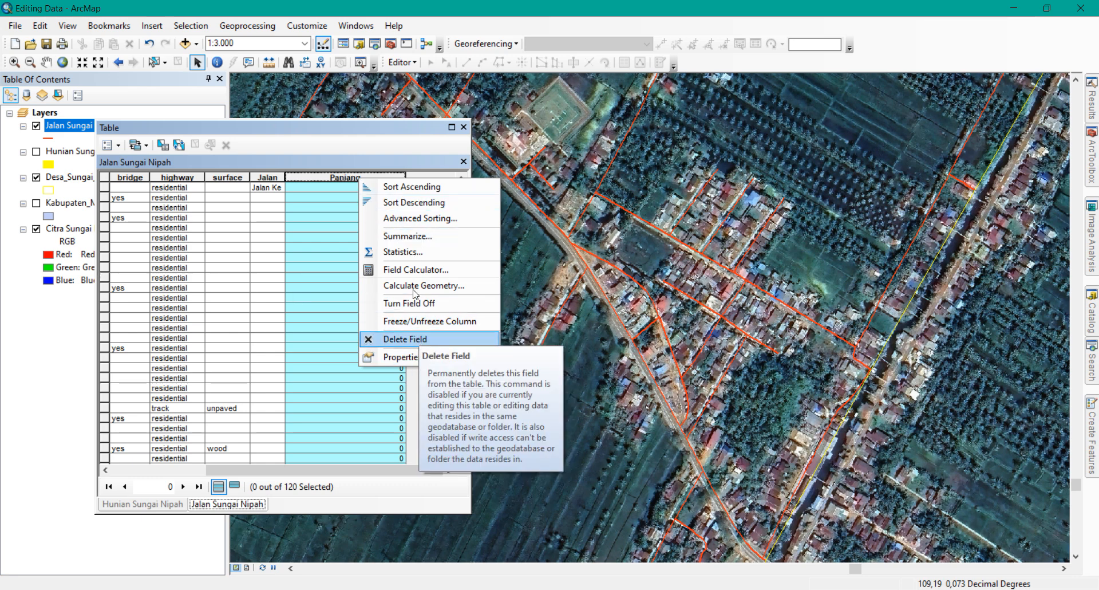
click(421, 285)
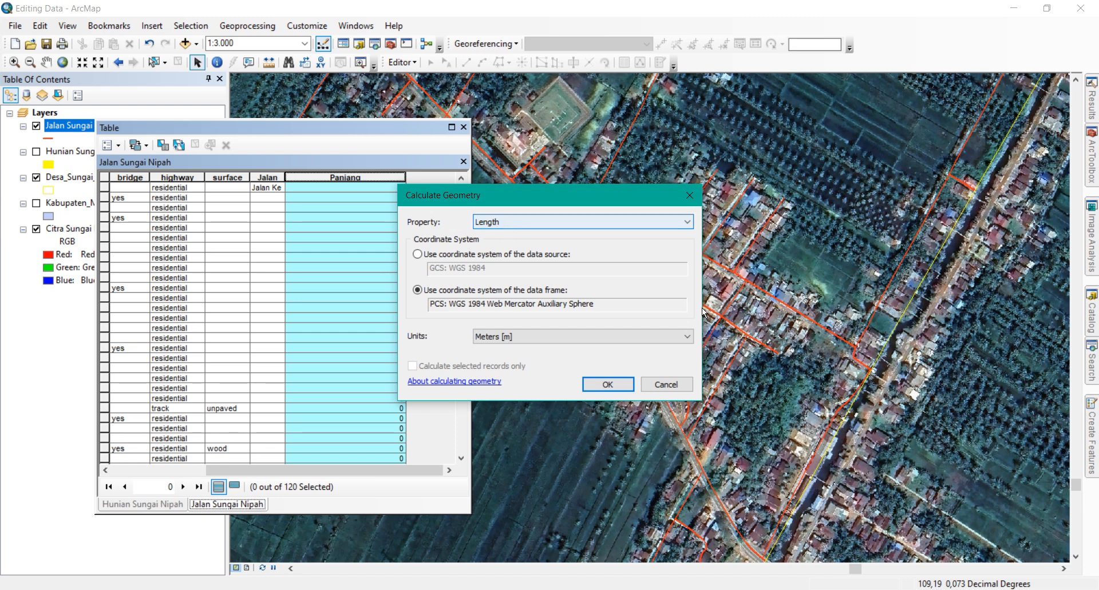
click(667, 384)
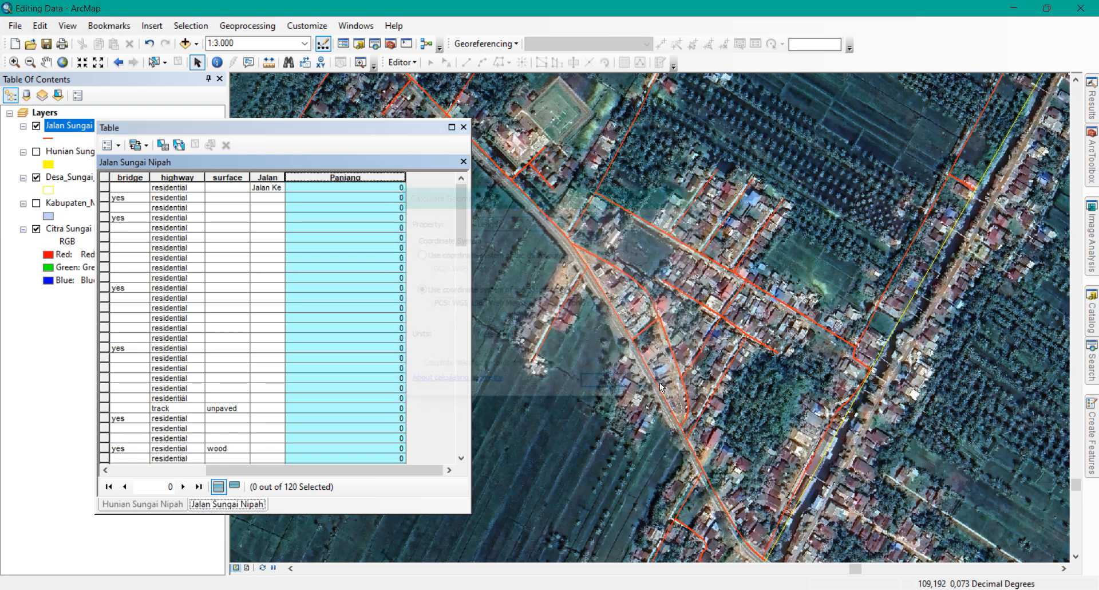
Set the data frame's coordinate system to WGS 1984 Web Mercator (auxiliary sphere) from the projected World systems
double_click(46, 114)
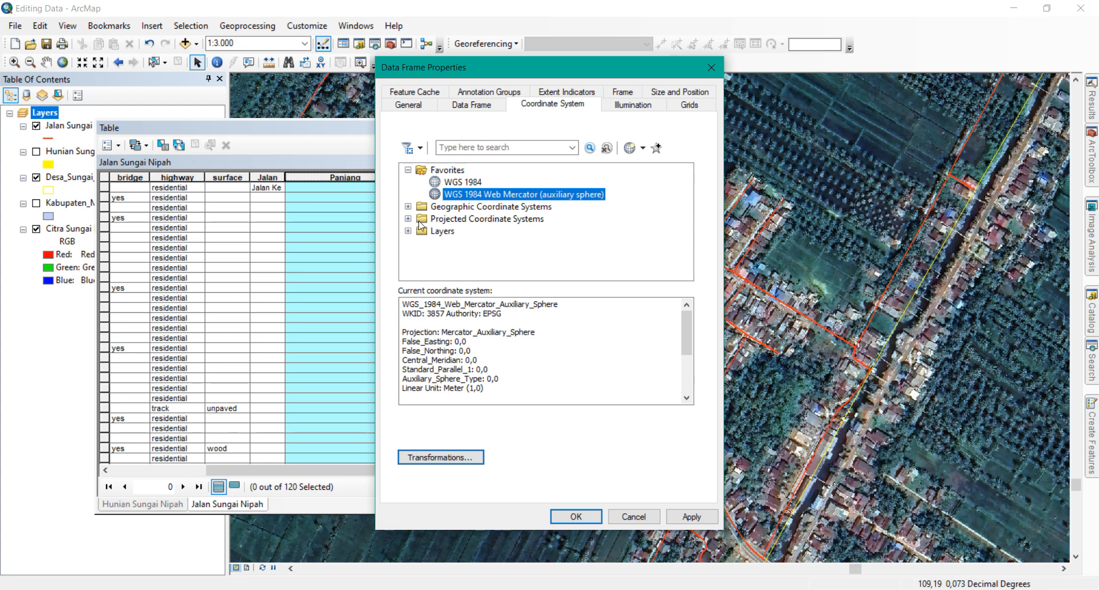
double_click(445, 224)
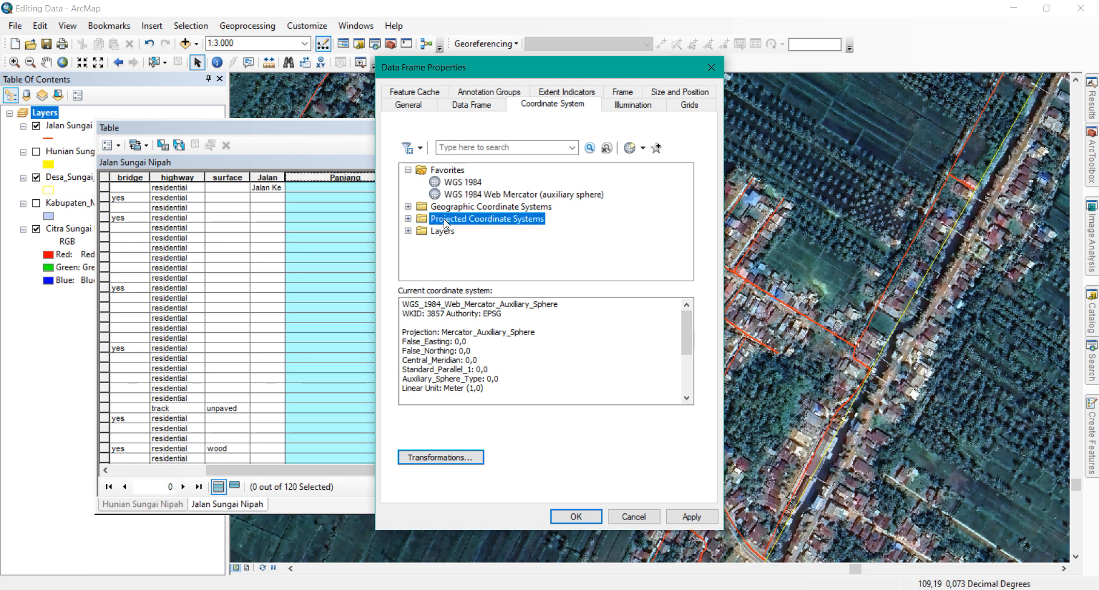
scroll(450, 227, down, 3)
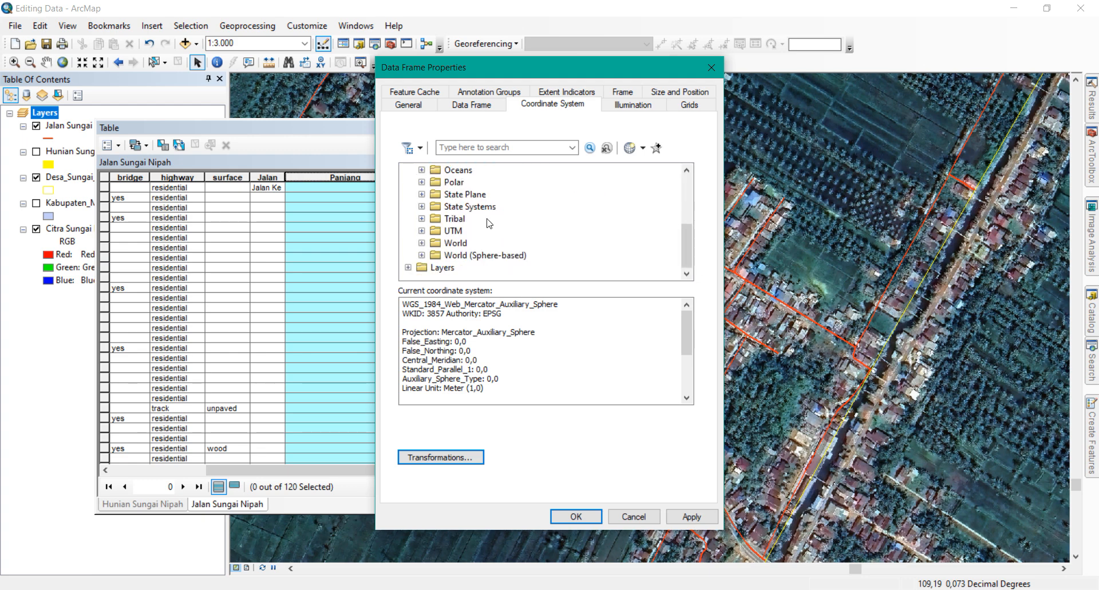
double_click(461, 248)
scroll(514, 234, down, 8)
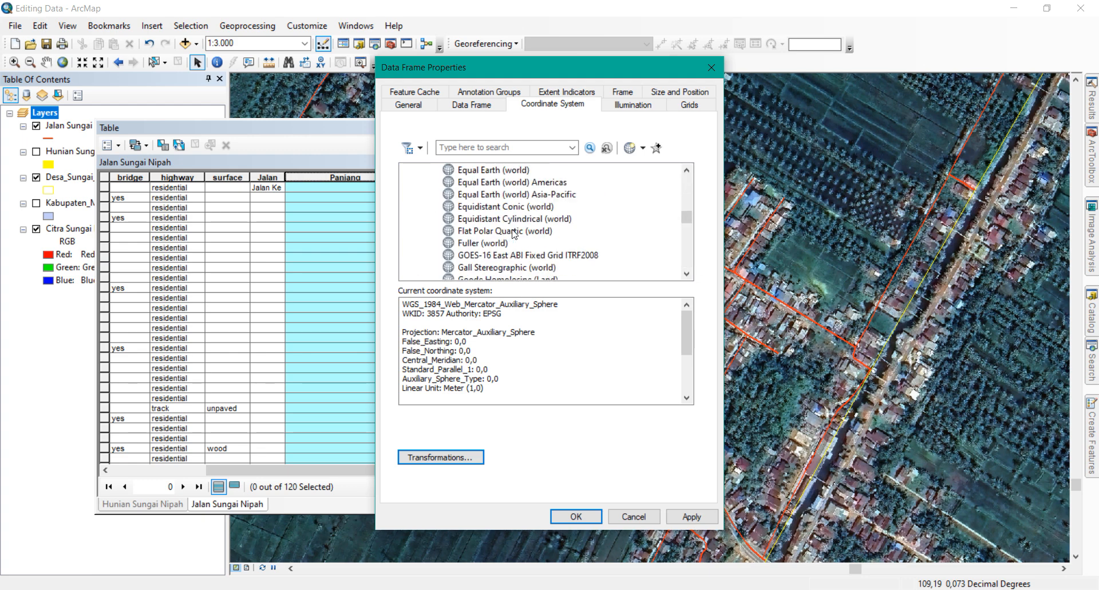
scroll(515, 229, down, 7)
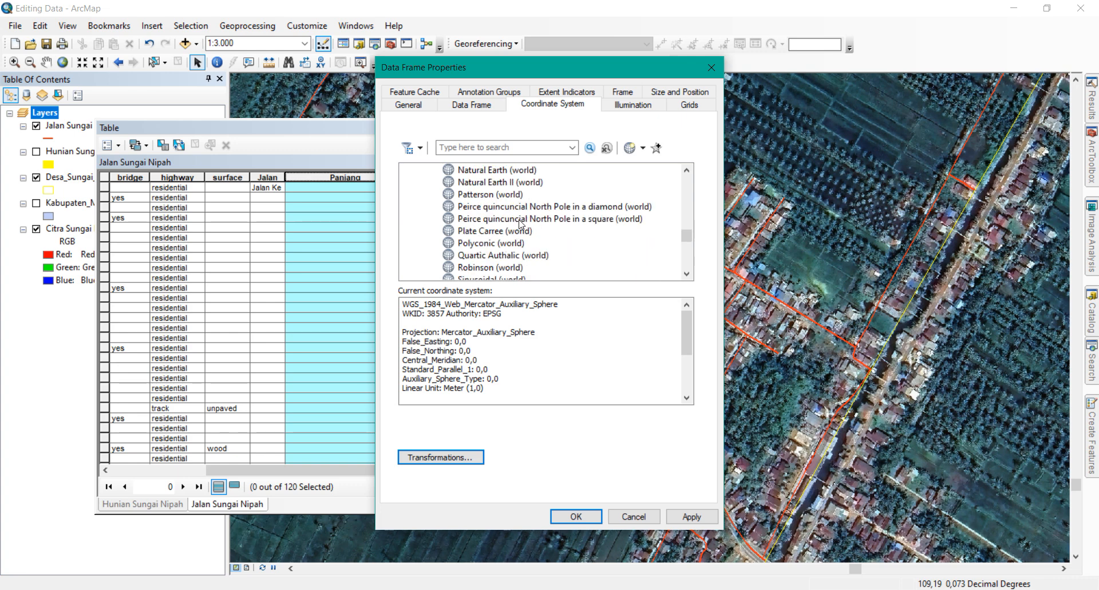
scroll(520, 223, down, 1)
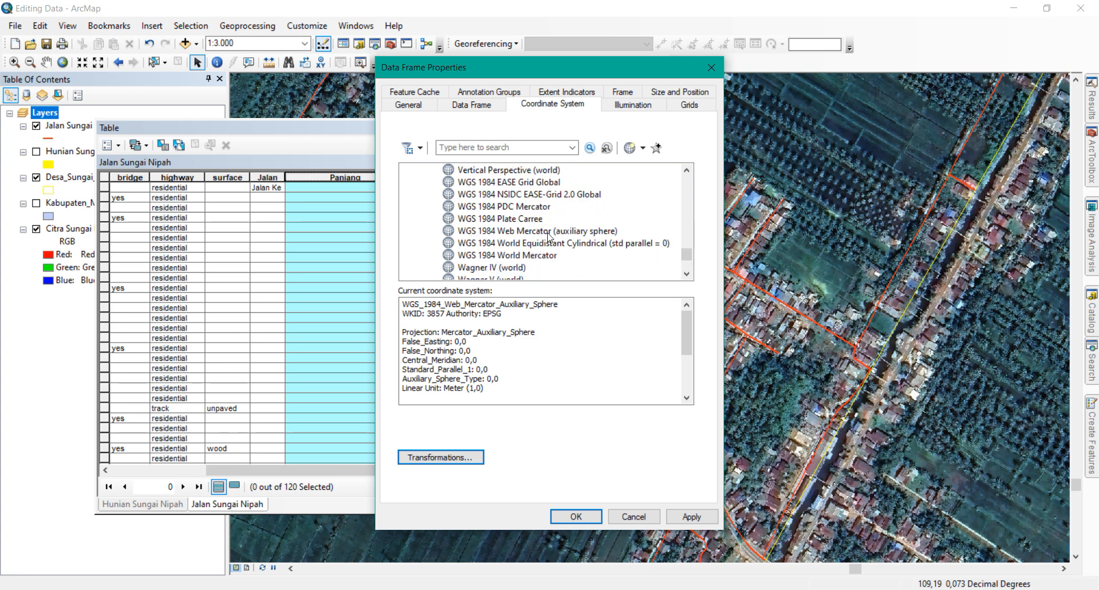
click(584, 234)
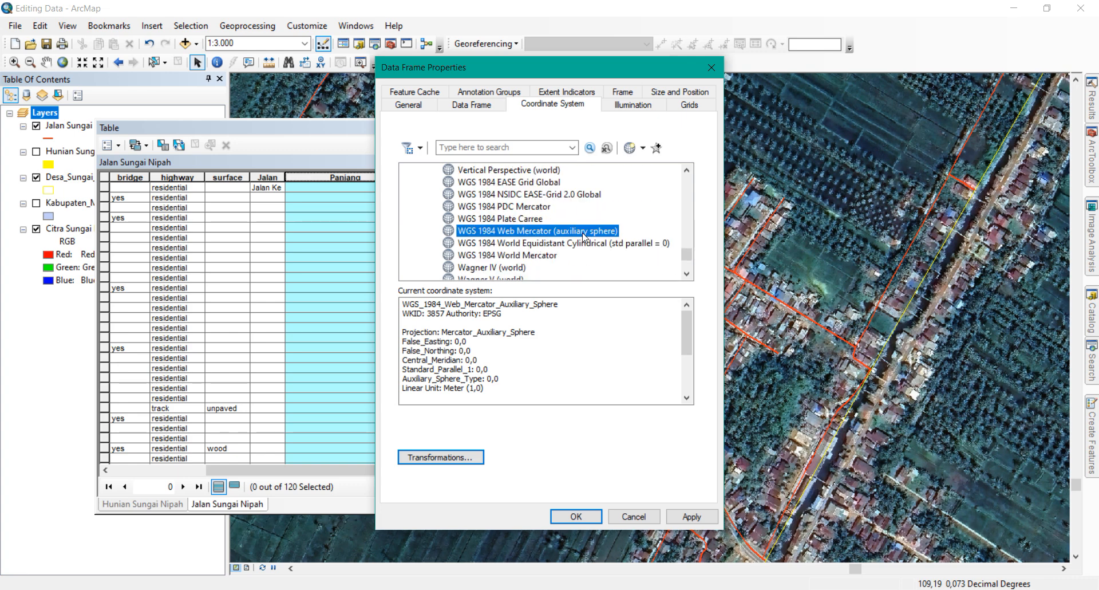
click(577, 517)
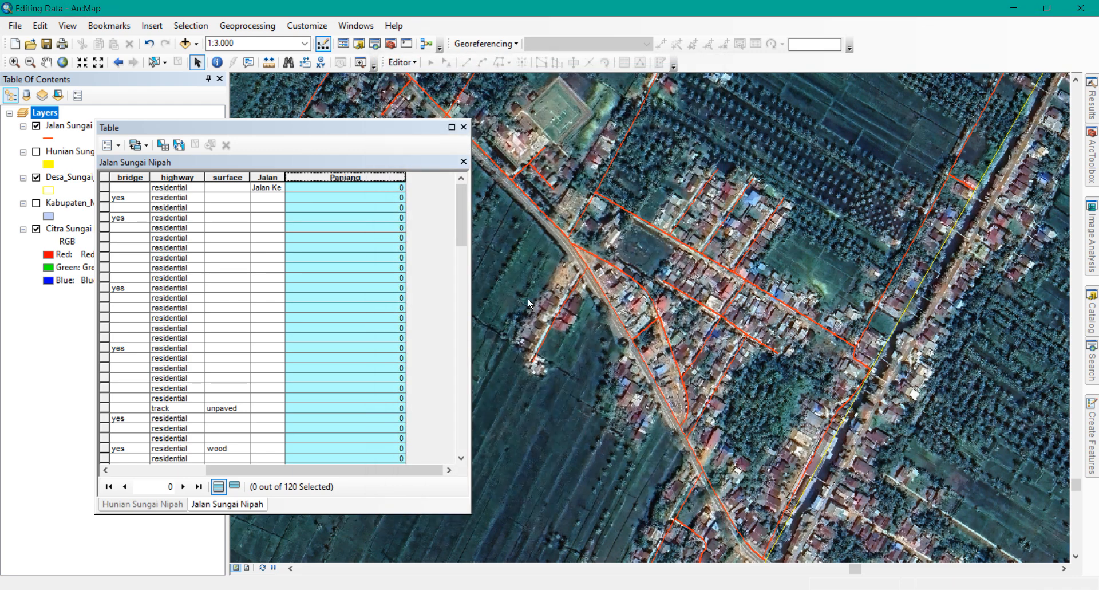
Calculate the Panjang field as each road's length in meters, using the data frame's coordinate system
right_click(361, 178)
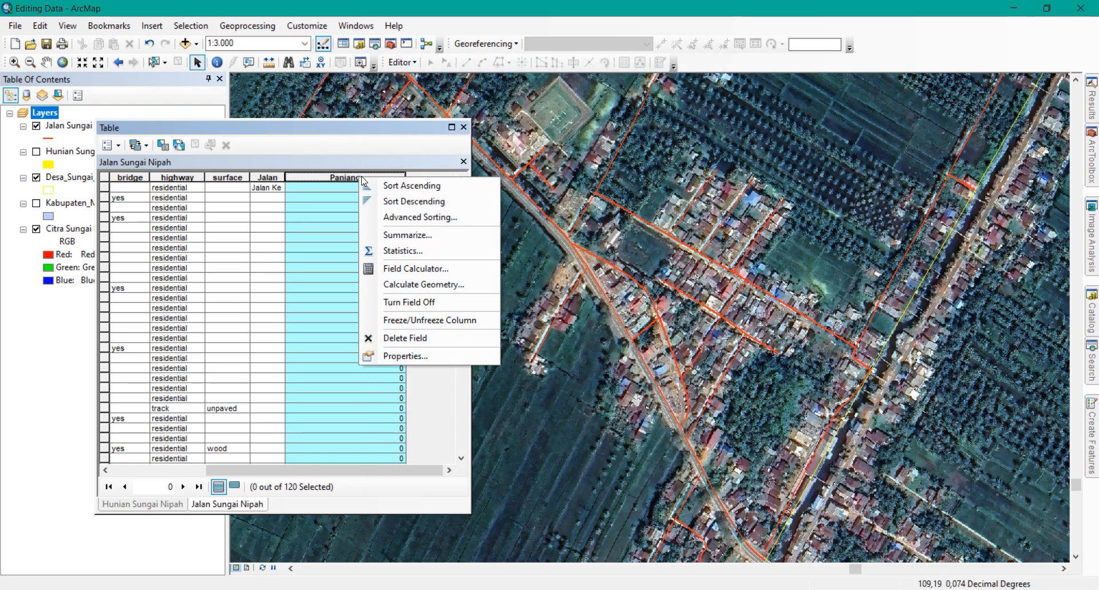
click(442, 289)
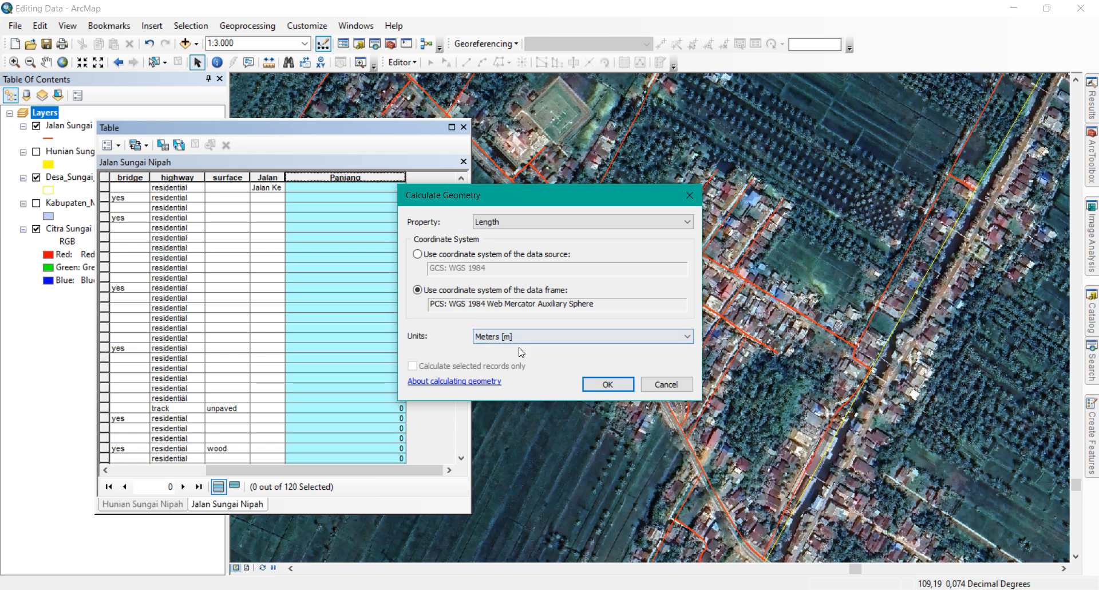
click(610, 387)
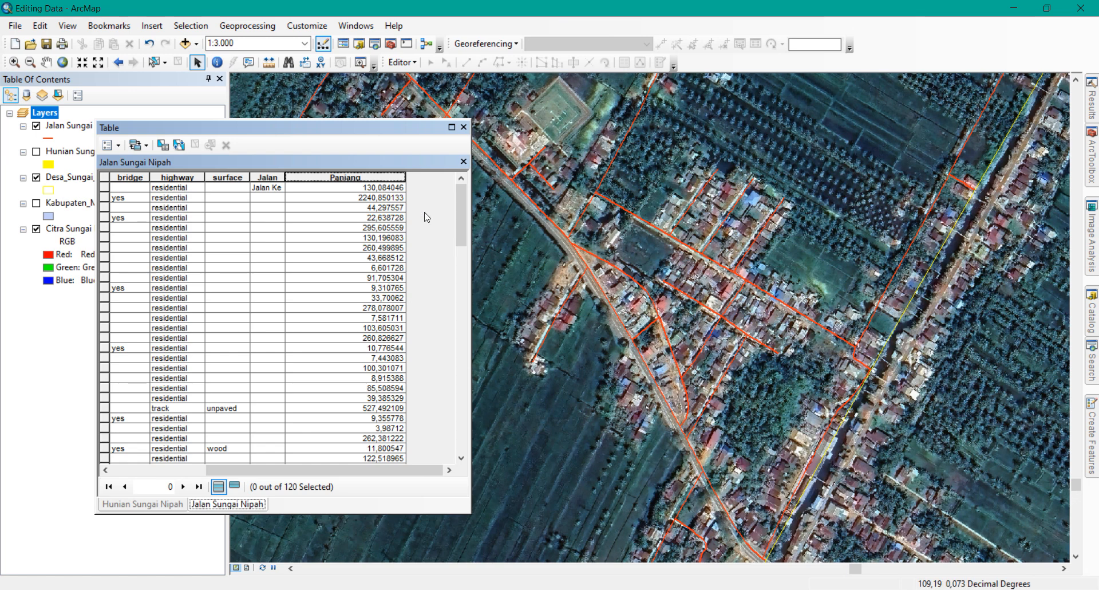
Format the Panjang field to show 2 decimal places and narrow its column in the table
right_click(380, 177)
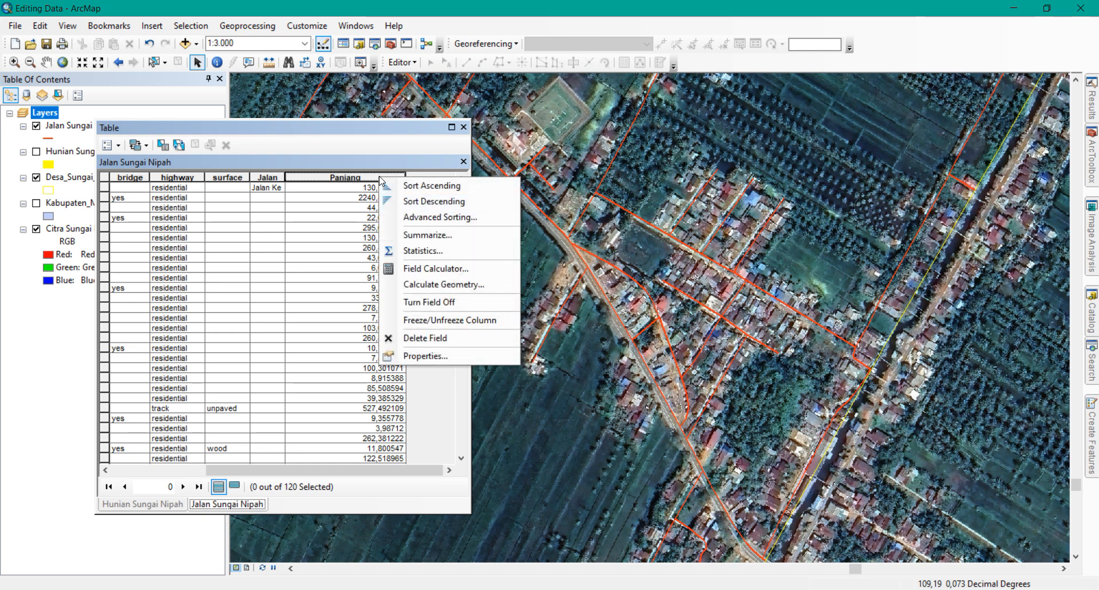
click(449, 356)
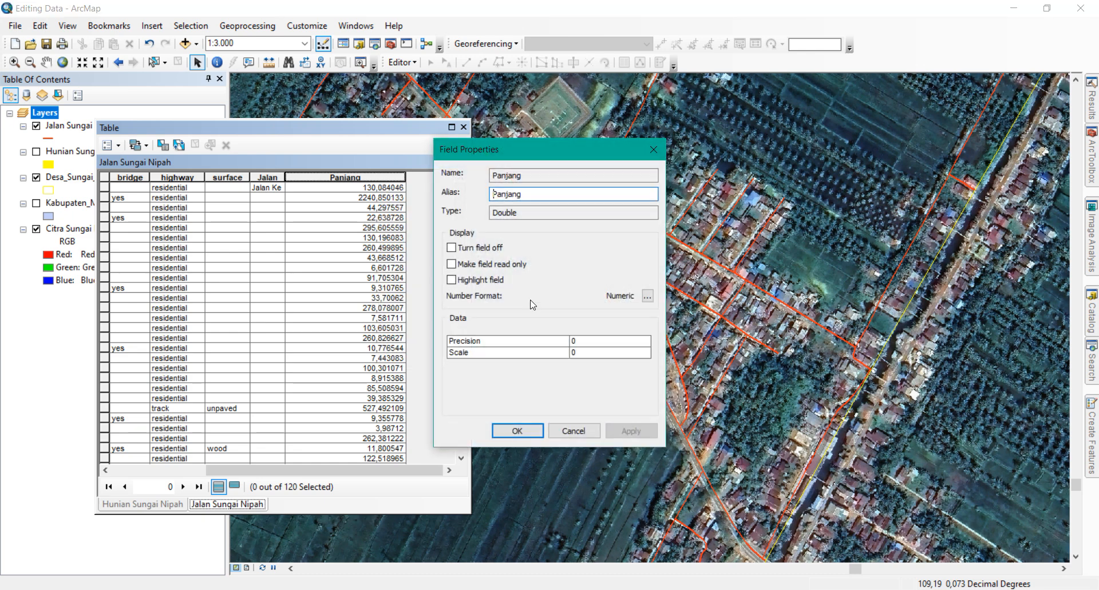
click(647, 296)
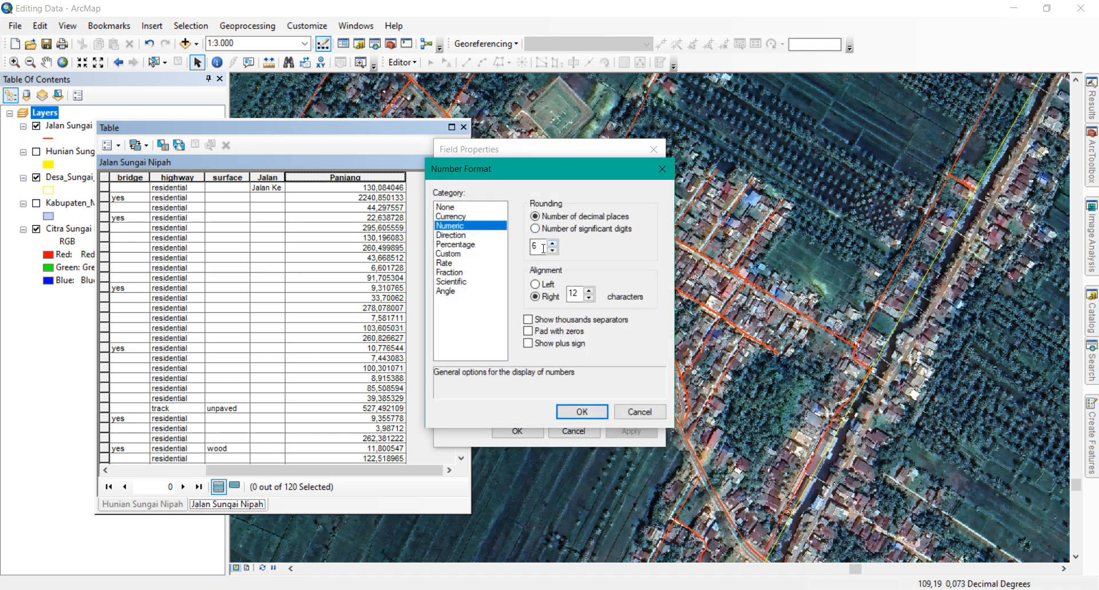
drag(543, 248, 527, 247)
text(2)
click(580, 414)
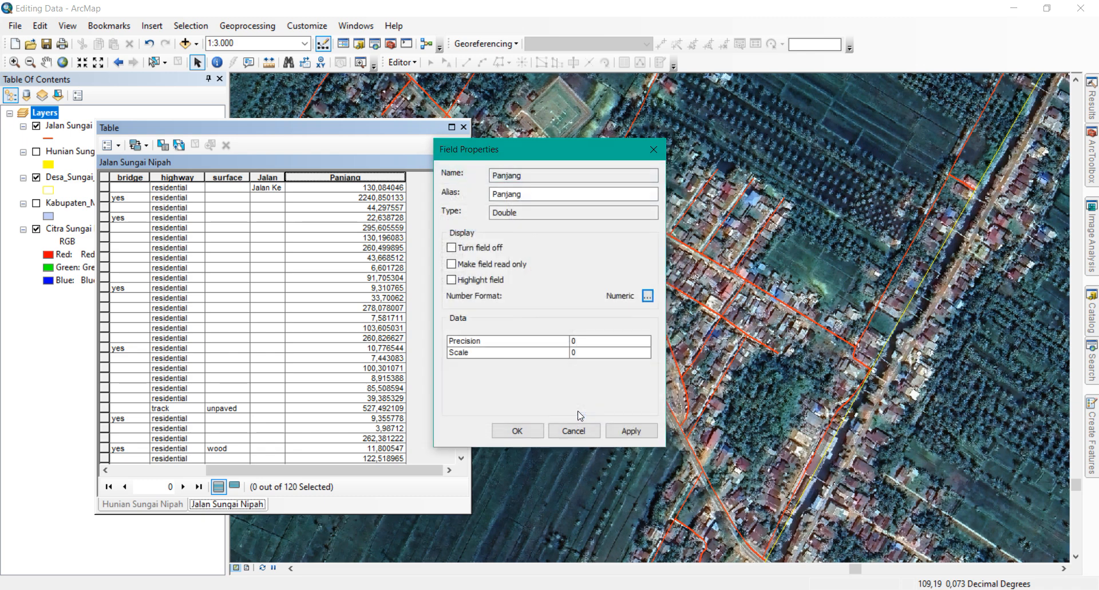
click(522, 431)
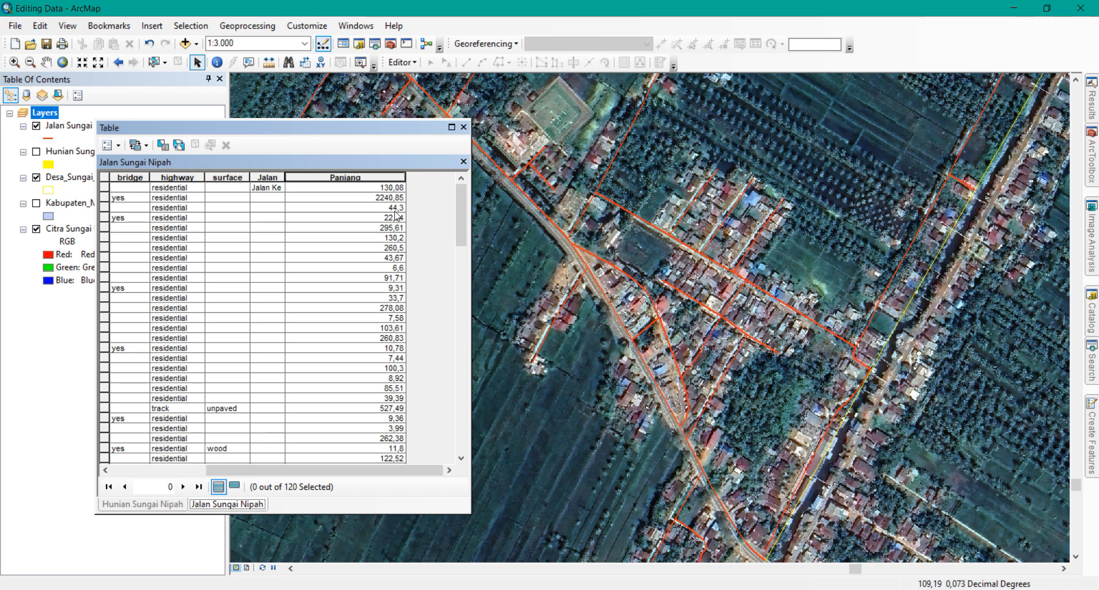
drag(404, 178, 337, 178)
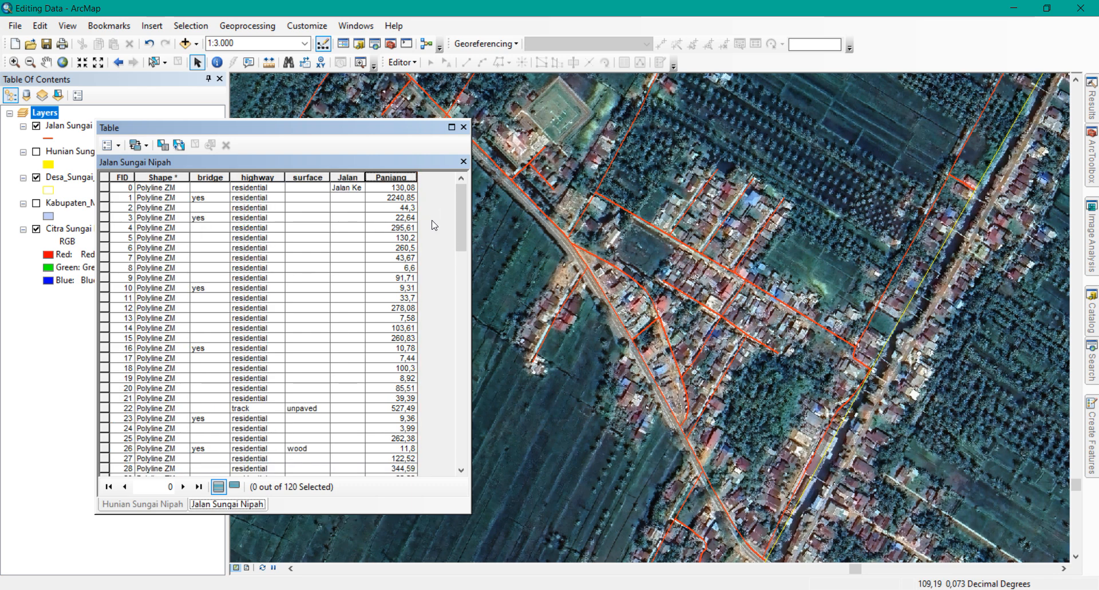
Select all road records from the first to the last row of the table and copy them
click(107, 187)
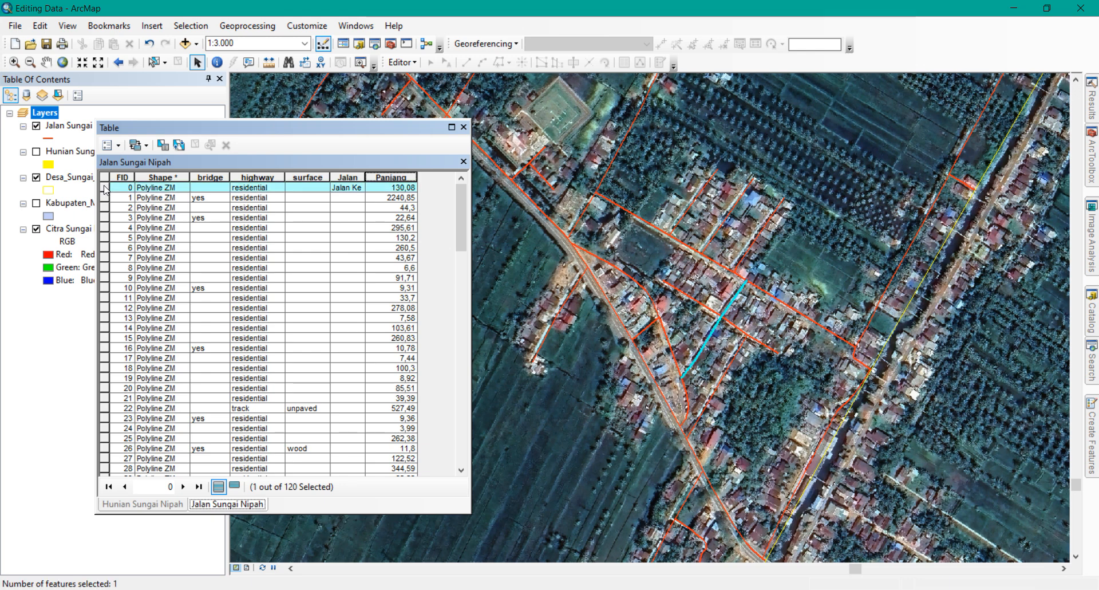
drag(461, 241, 461, 438)
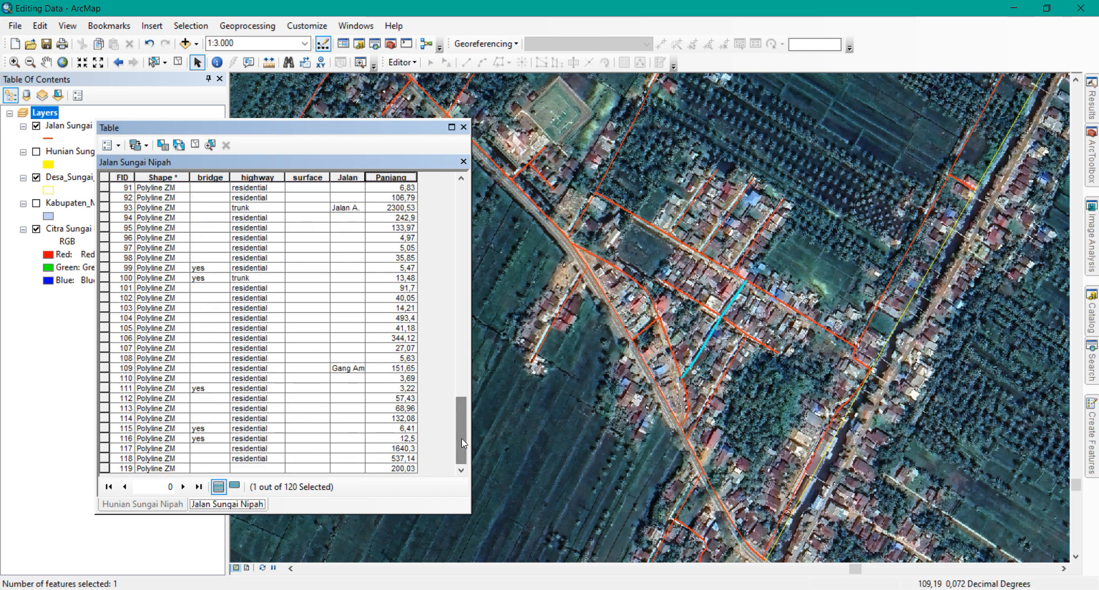
shift+click(106, 468)
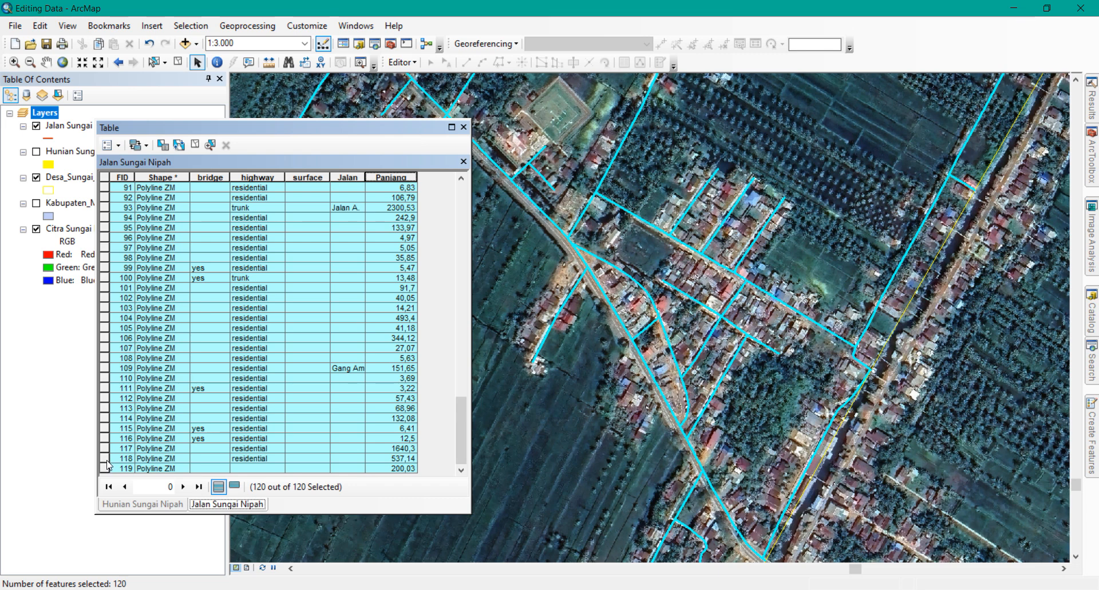
right_click(105, 450)
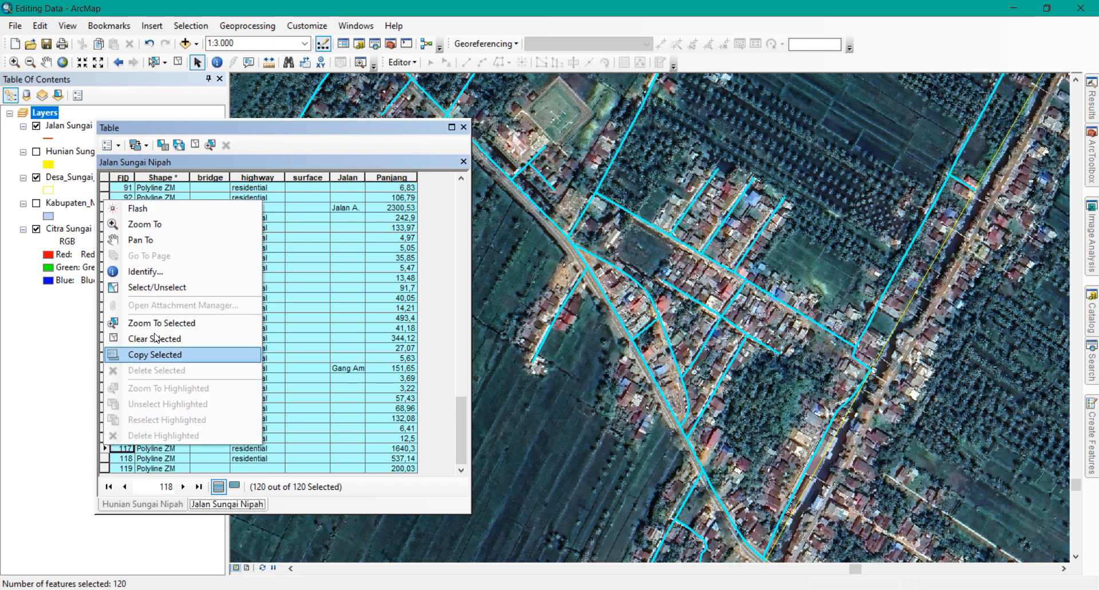
click(192, 354)
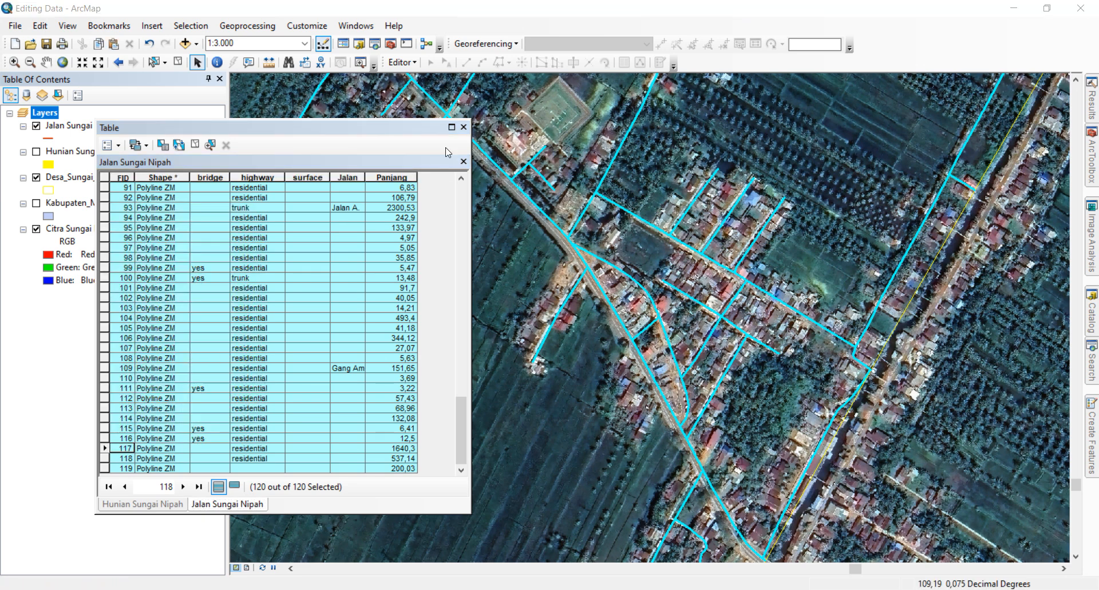
Switch to a blank Excel workbook and paste the copied road records starting at cell A1
key(super)
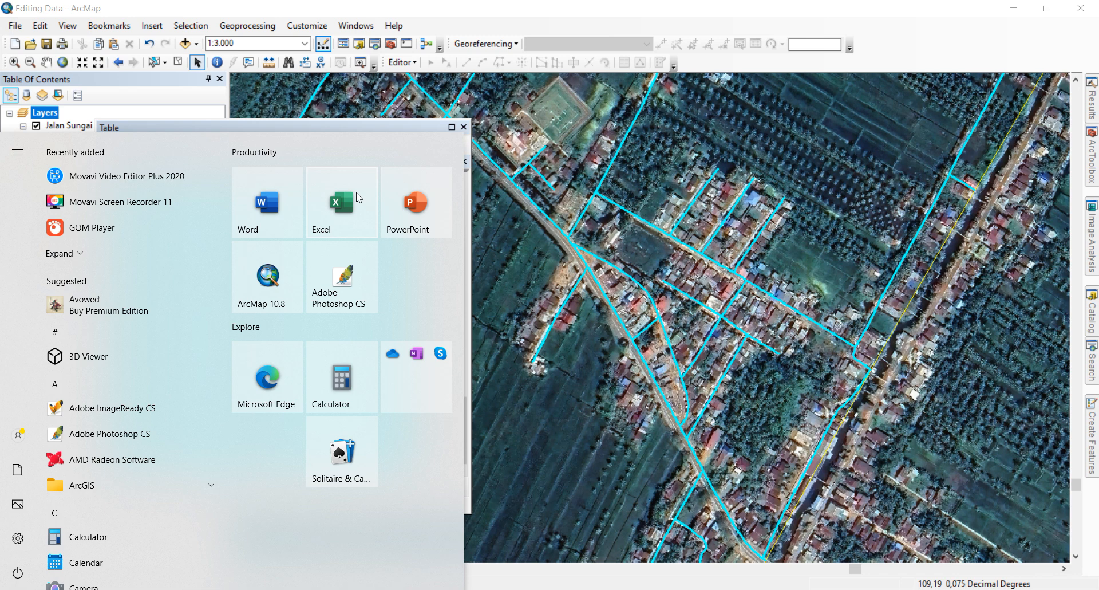
click(359, 197)
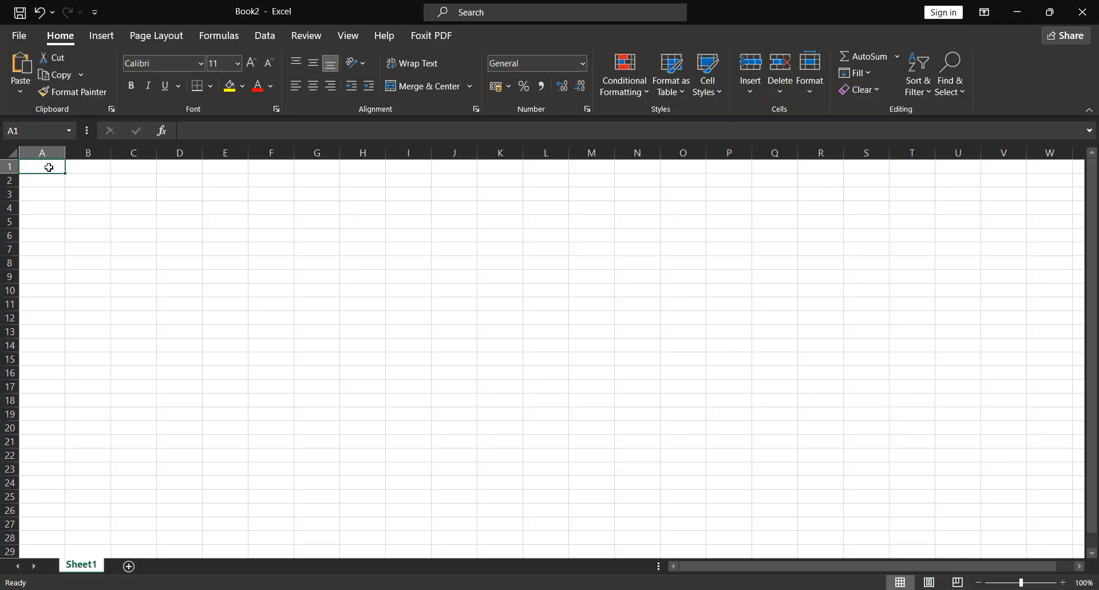
right_click(48, 167)
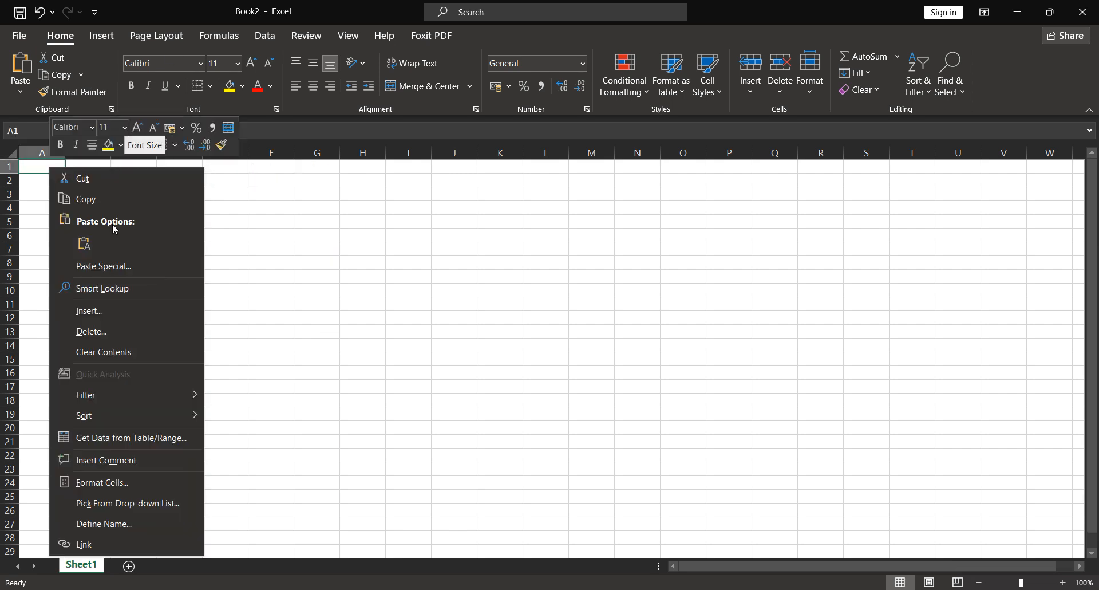
click(84, 244)
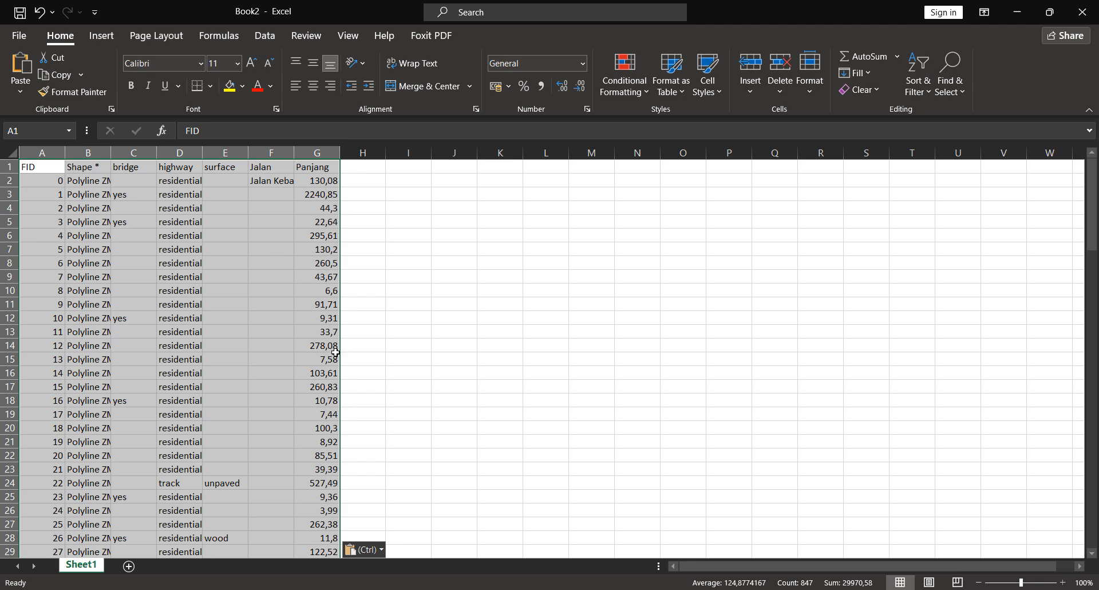
Total the Panjang column in cell G122 with the formula =SUM(G2:G121)
key(ctrl+End)
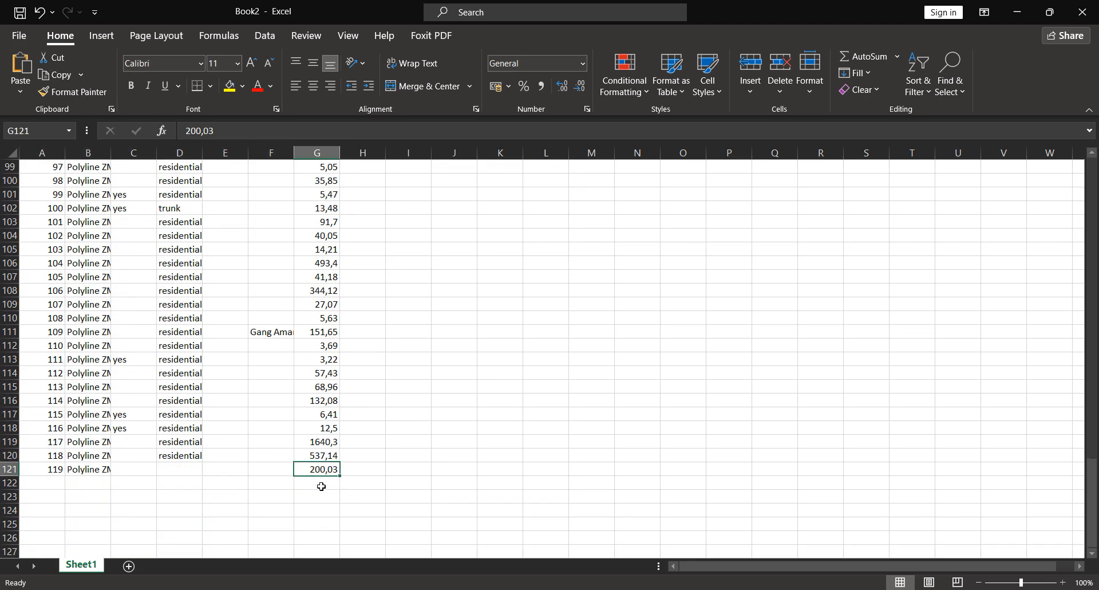
click(321, 484)
text(=)
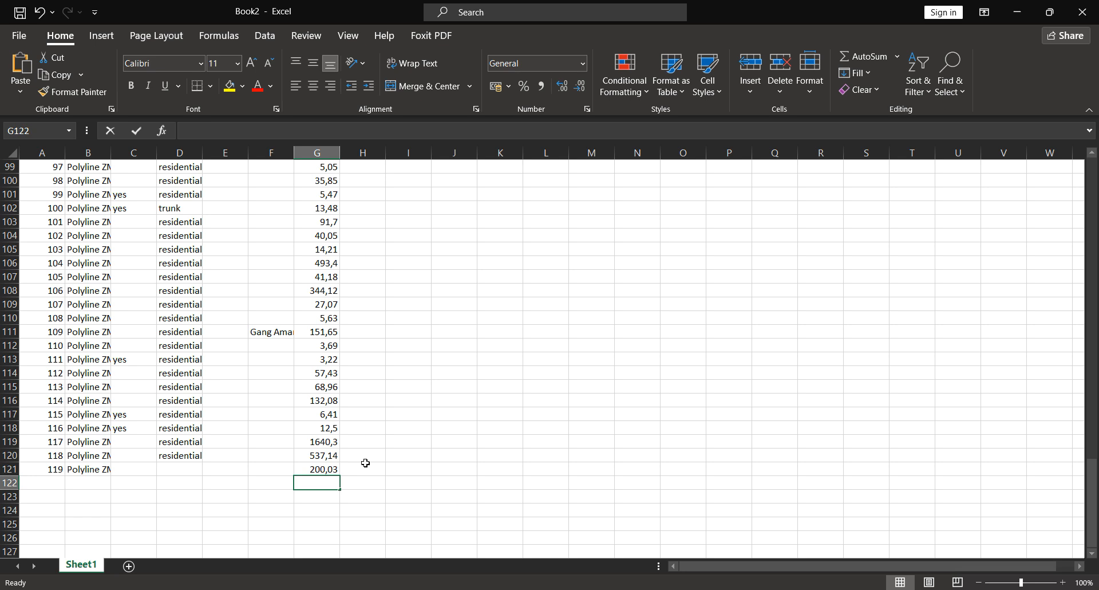
text(sum()
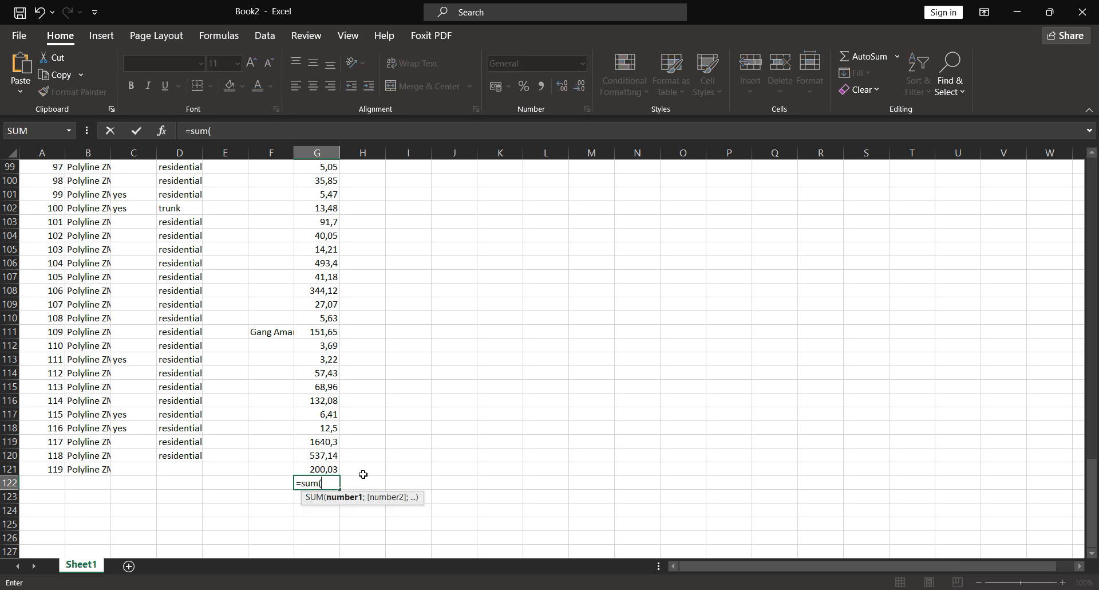
click(326, 469)
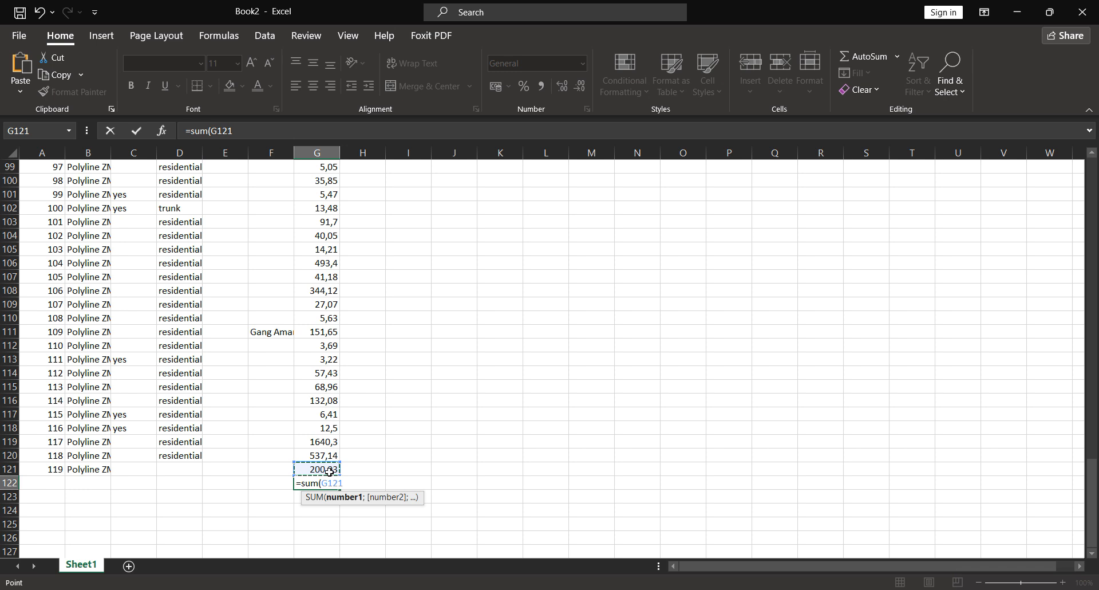
drag(329, 471, 325, 178)
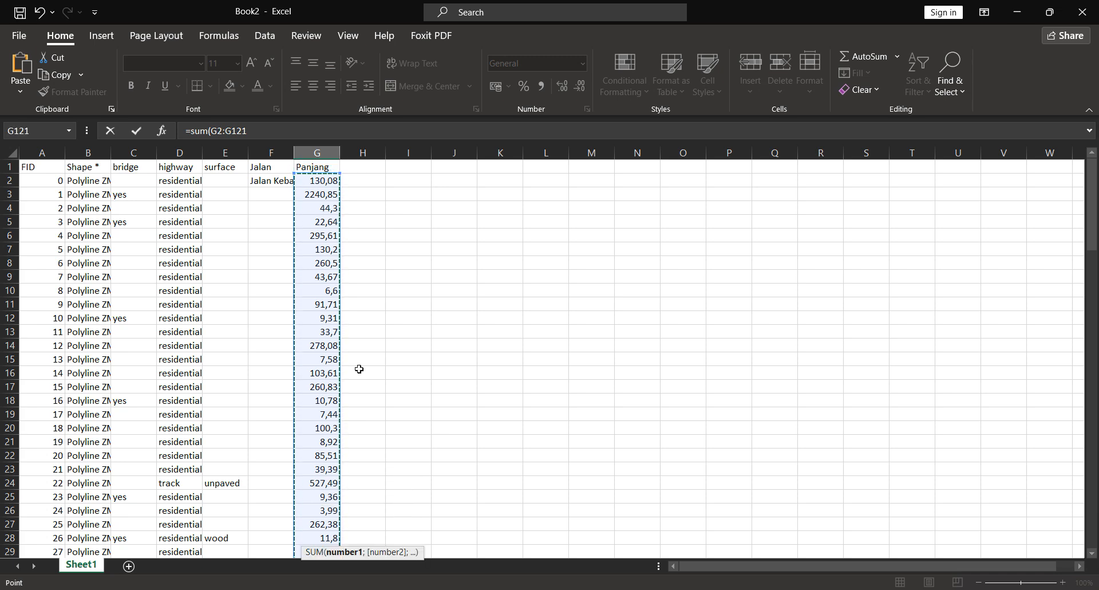
key(Return)
key(Up)
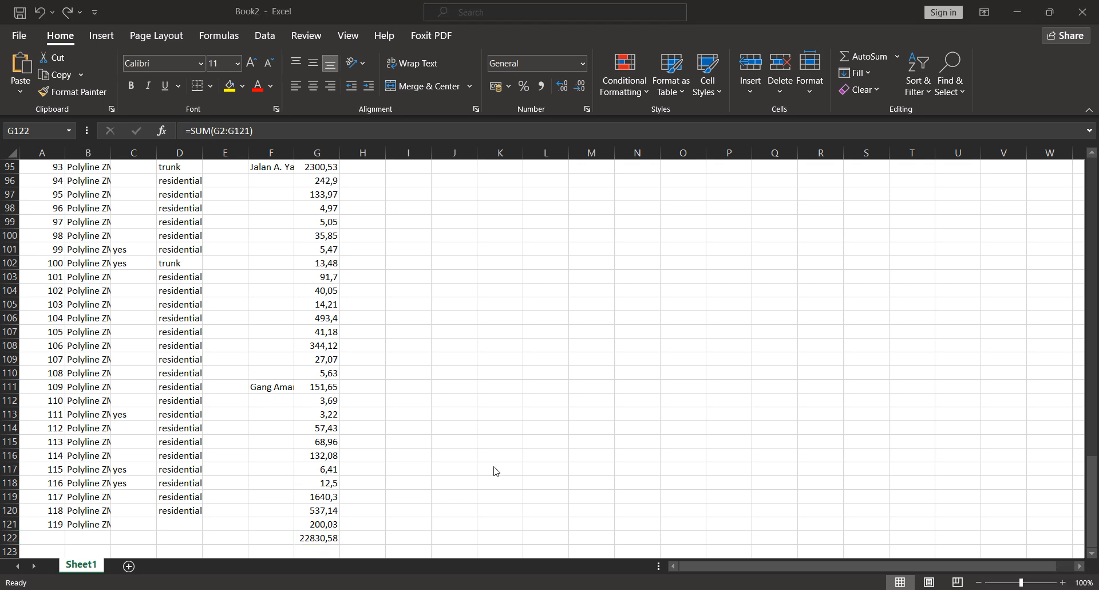
Switch to ArcMap and move the road attribute table aside to uncover the layer names
key(alt+Tab)
key(alt+Tab)
key(alt+Tab)
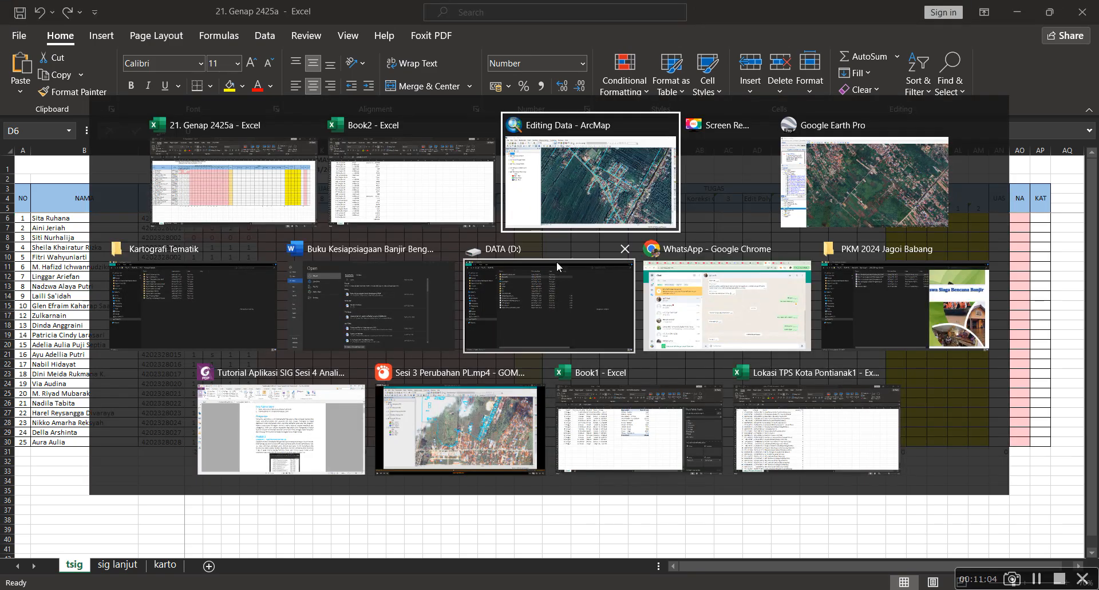
click(575, 191)
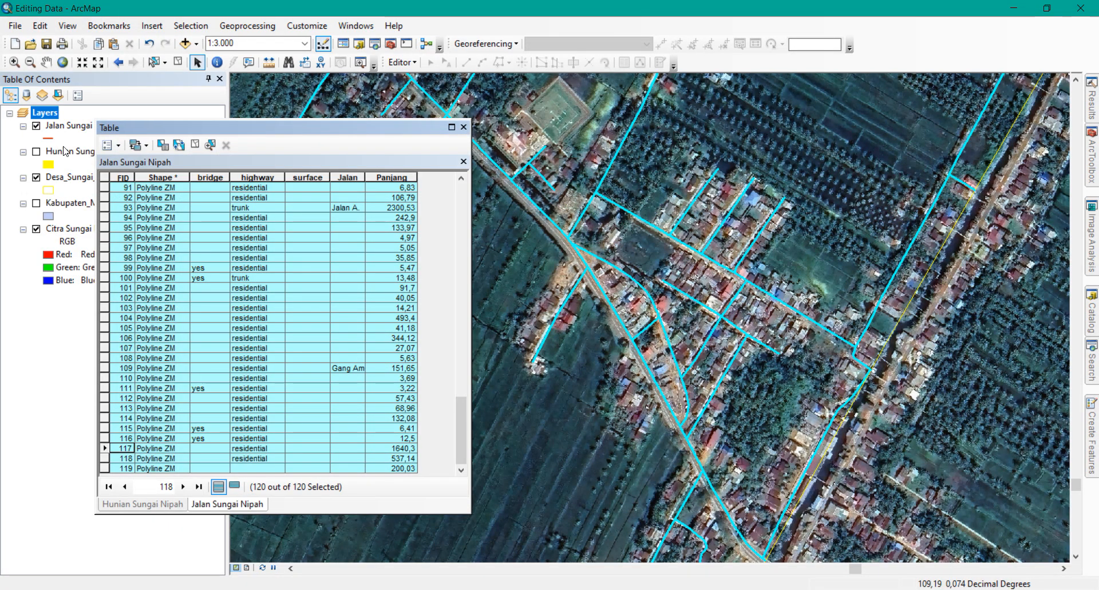
drag(101, 132, 227, 139)
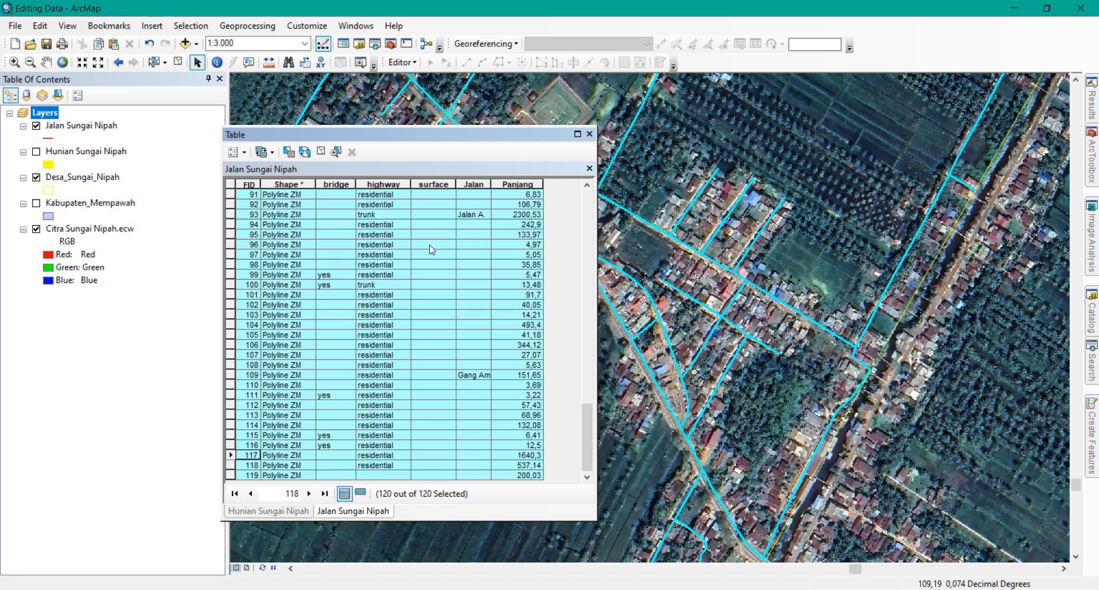
Switch back to the Book2 workbook in Excel and undo the SUM formula under the Panjang column
key(alt+Tab)
key(alt+Tab)
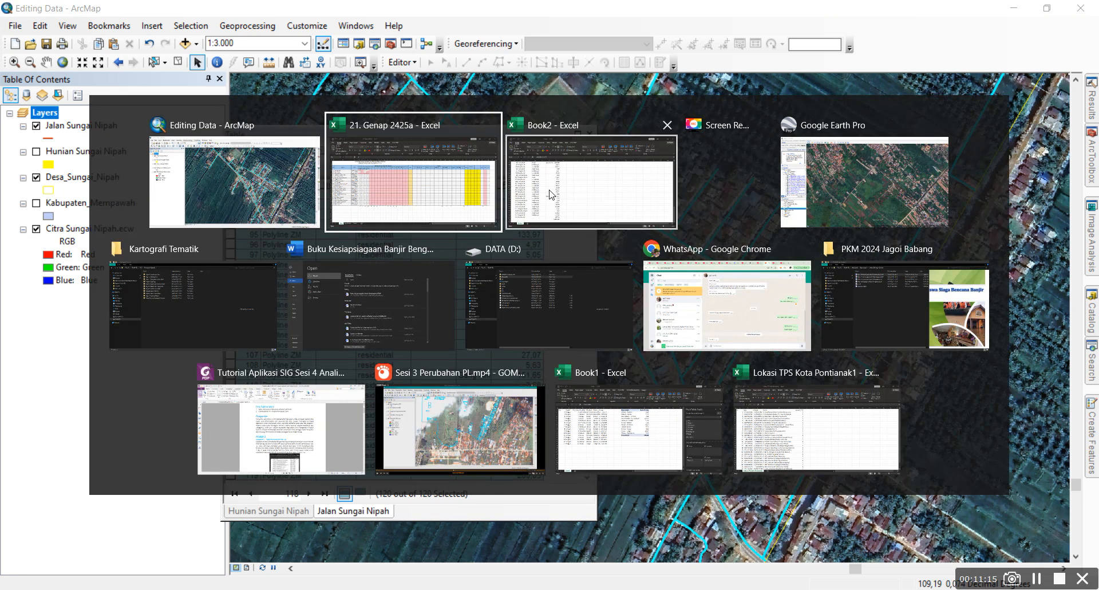
key(ctrl+z)
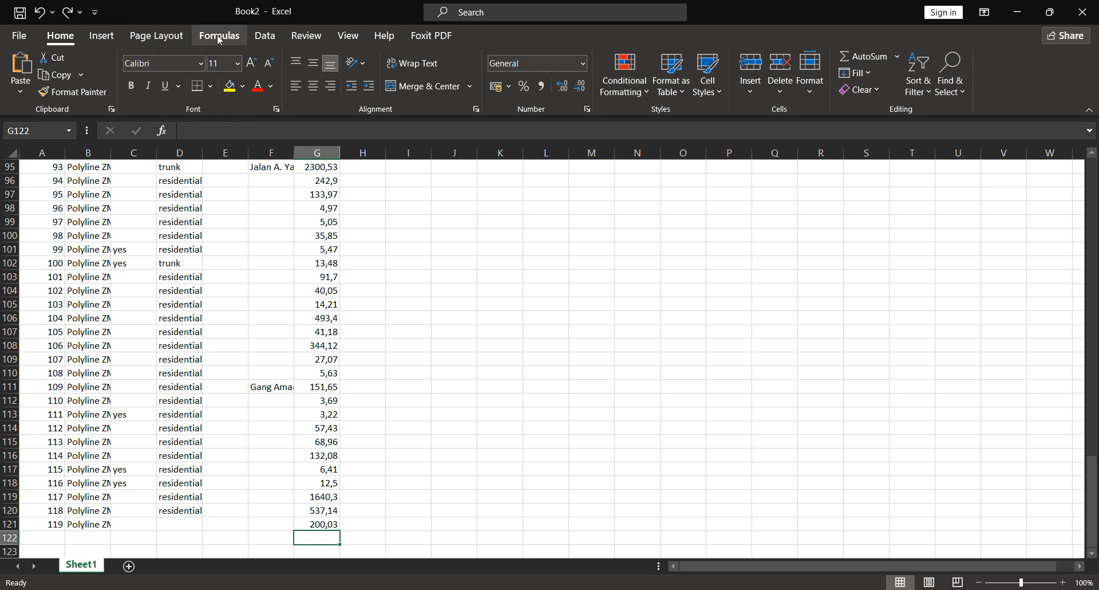
Create a PivotTable from Sheet1 A1:G121 at cell G122, with highway as rows and the sum of Panjang as values
click(102, 35)
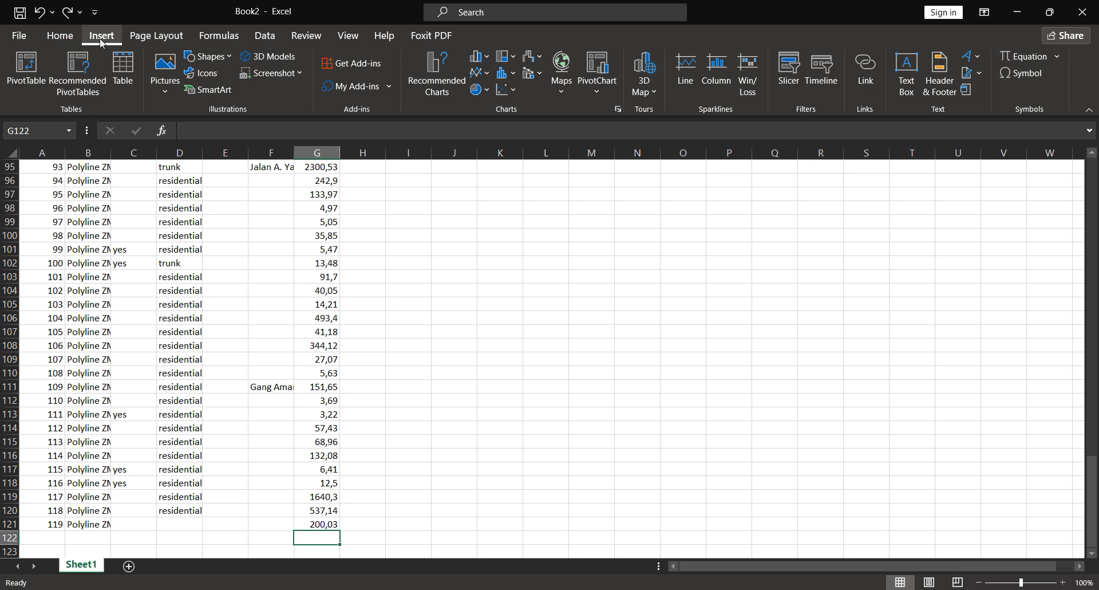
click(27, 71)
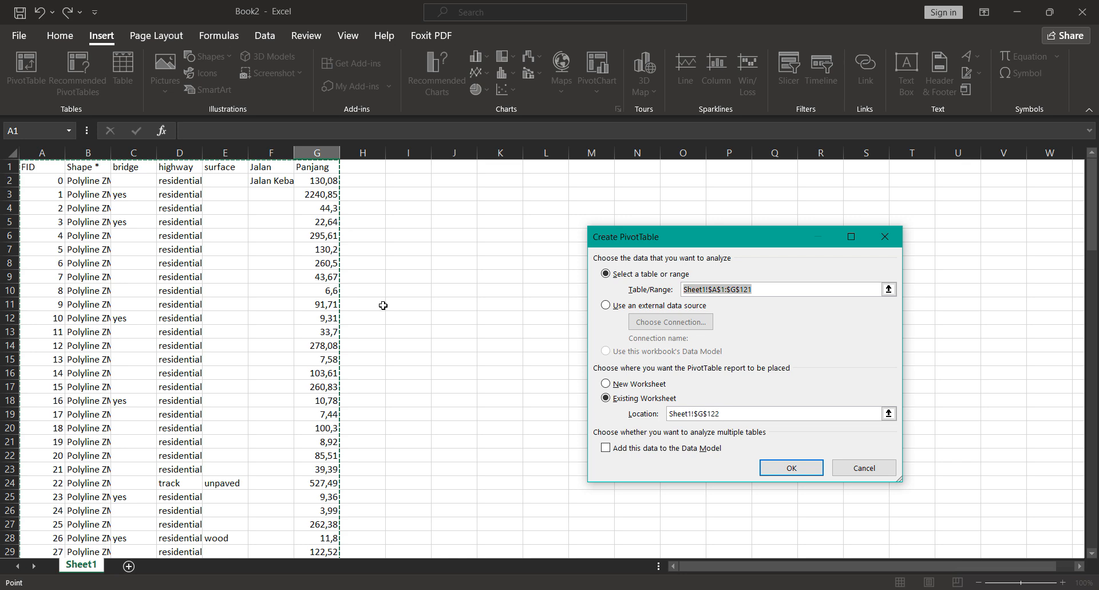
click(785, 470)
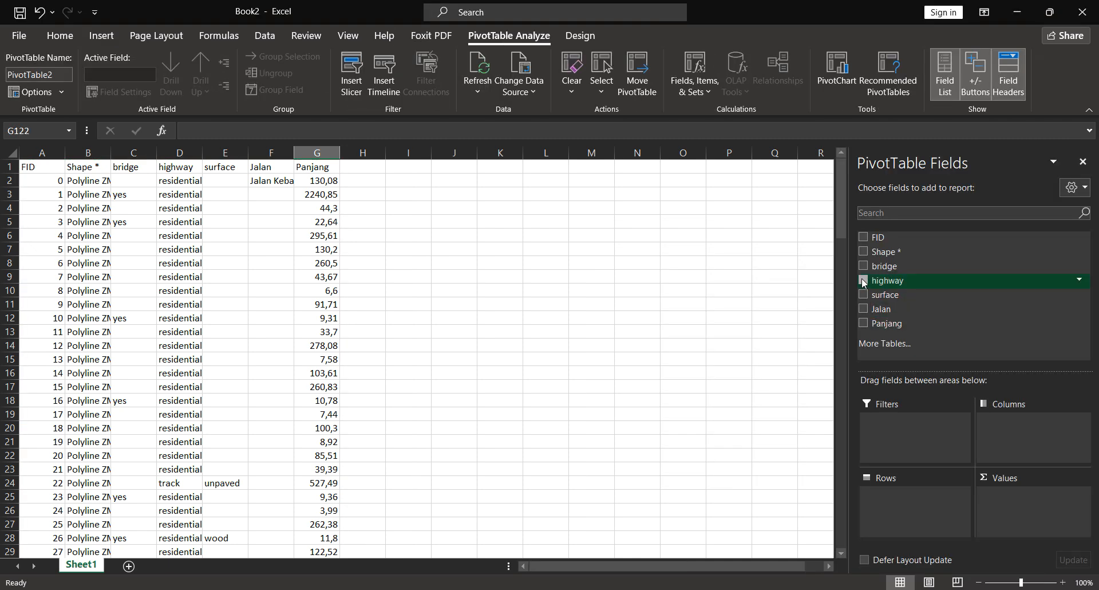
click(863, 281)
click(864, 324)
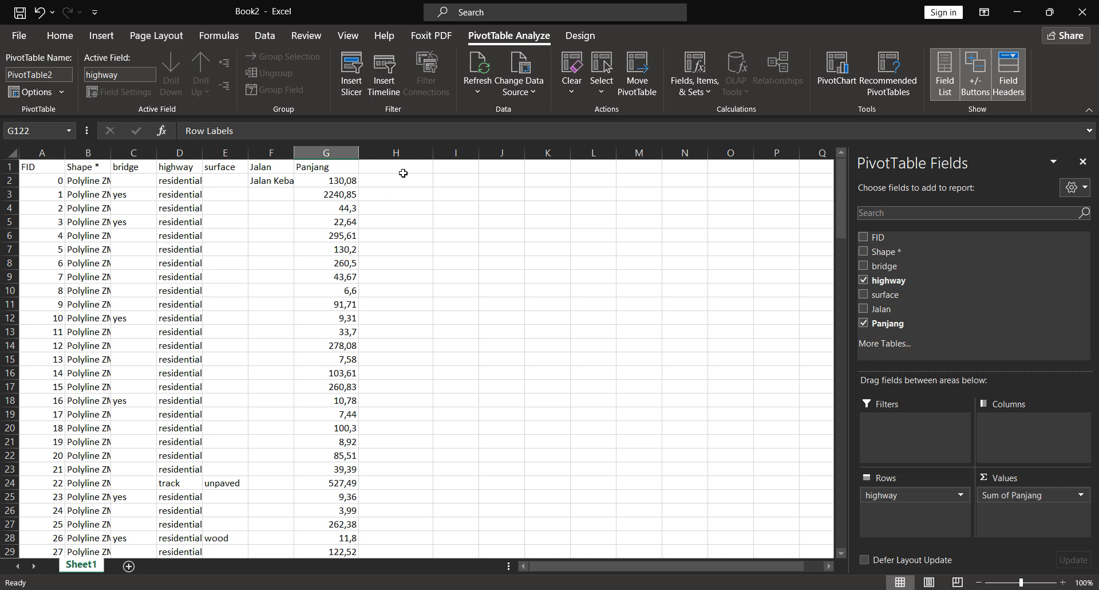
click(448, 168)
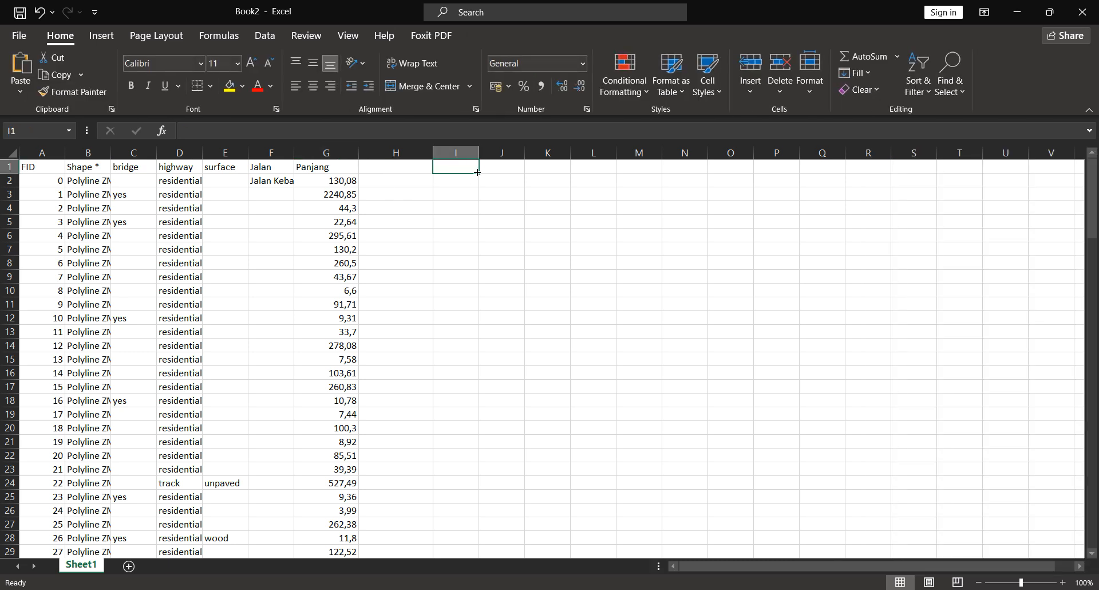
click(102, 35)
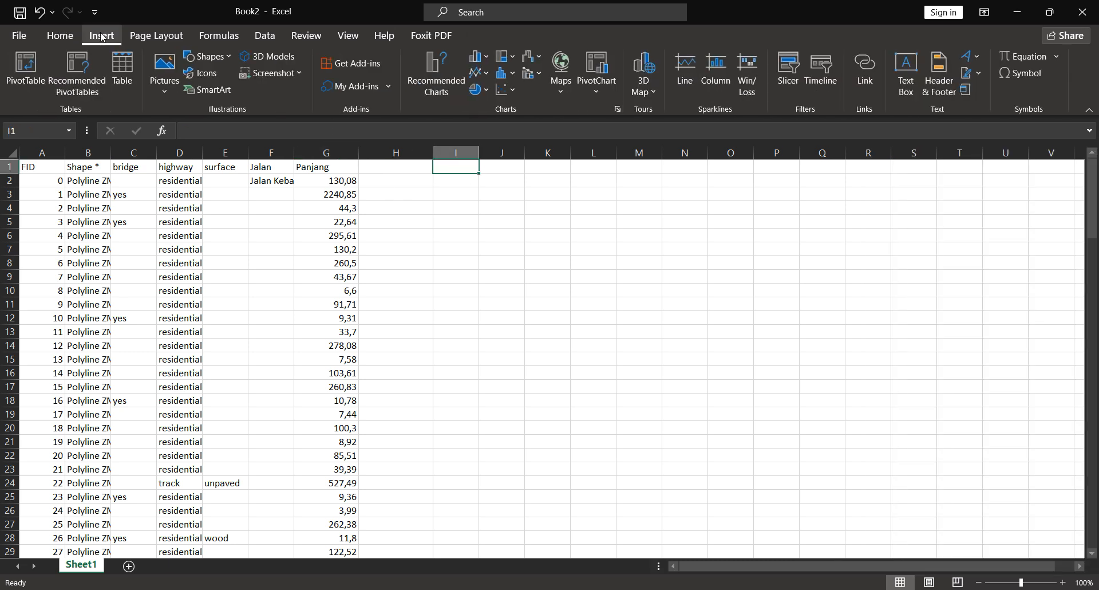
click(30, 70)
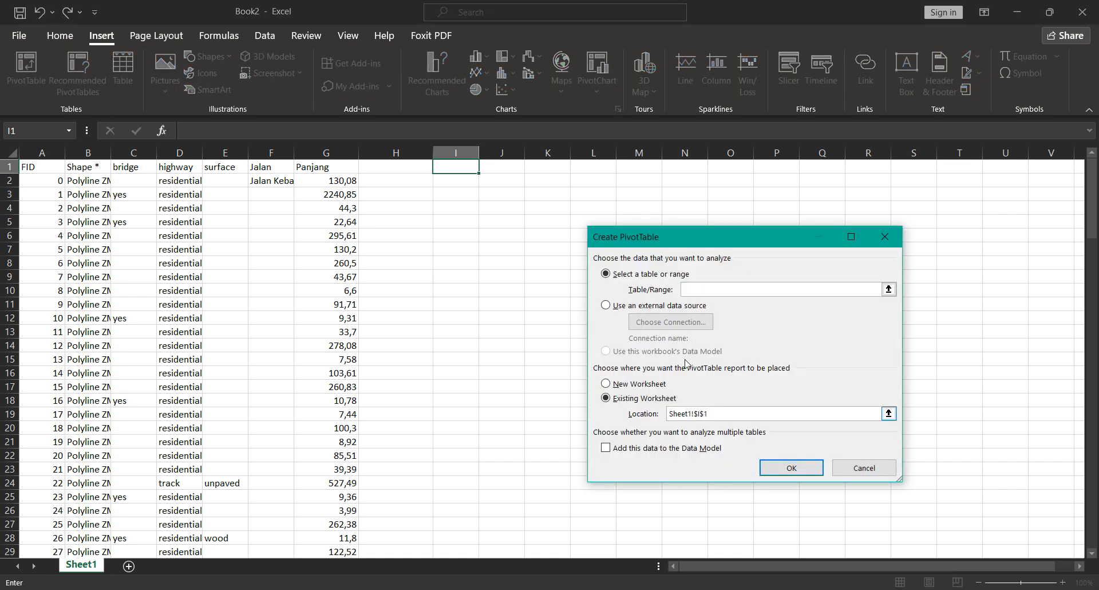
click(643, 400)
click(720, 413)
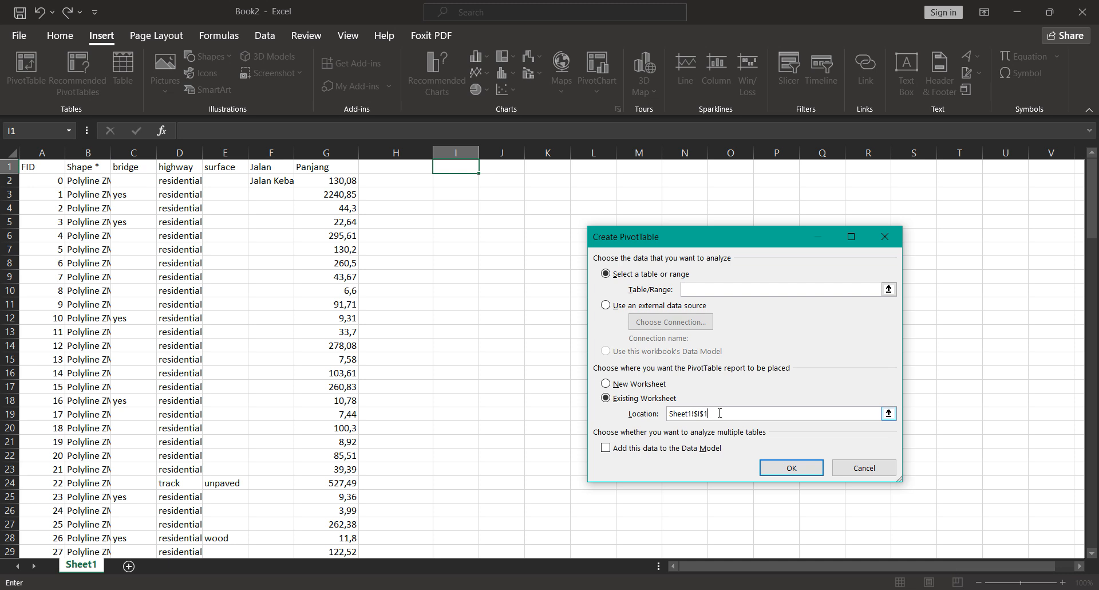
click(717, 288)
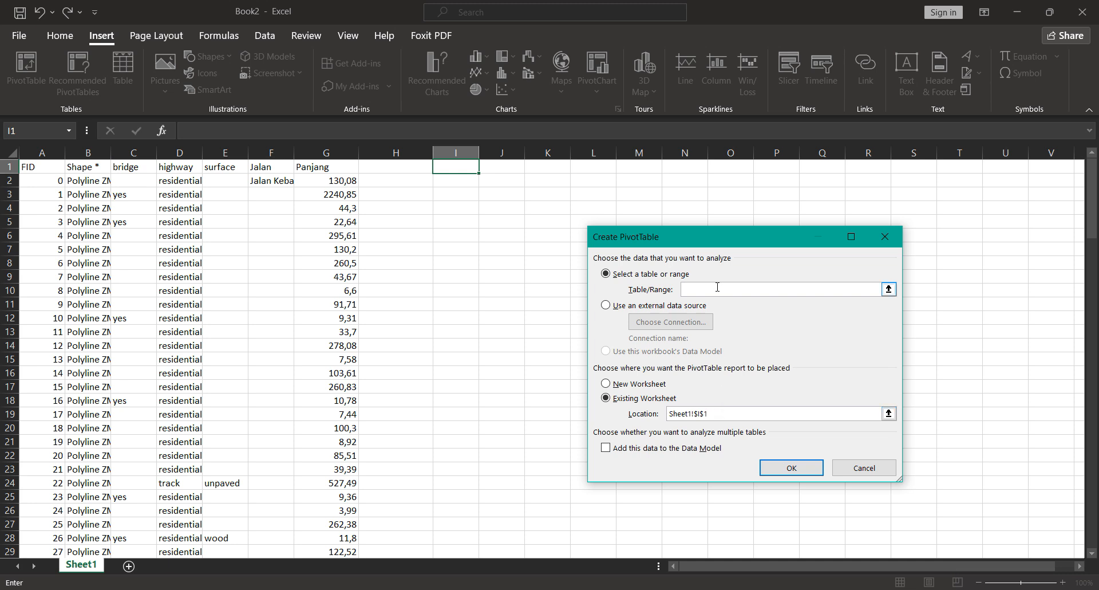
click(31, 167)
key(ctrl+a)
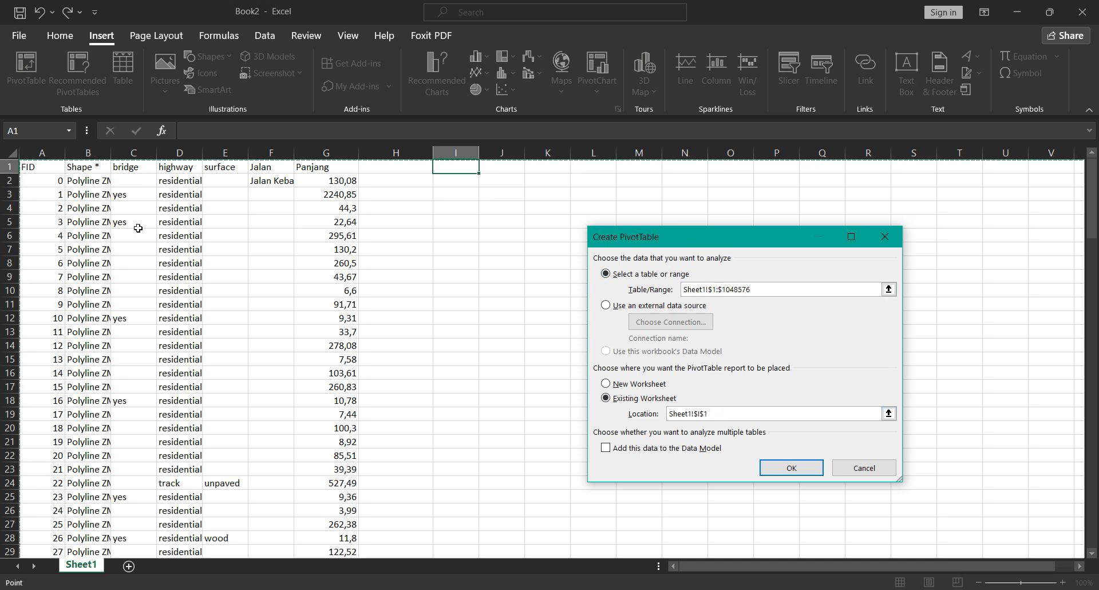
click(38, 167)
scroll(123, 217, down, 6)
scroll(360, 424, down, 20)
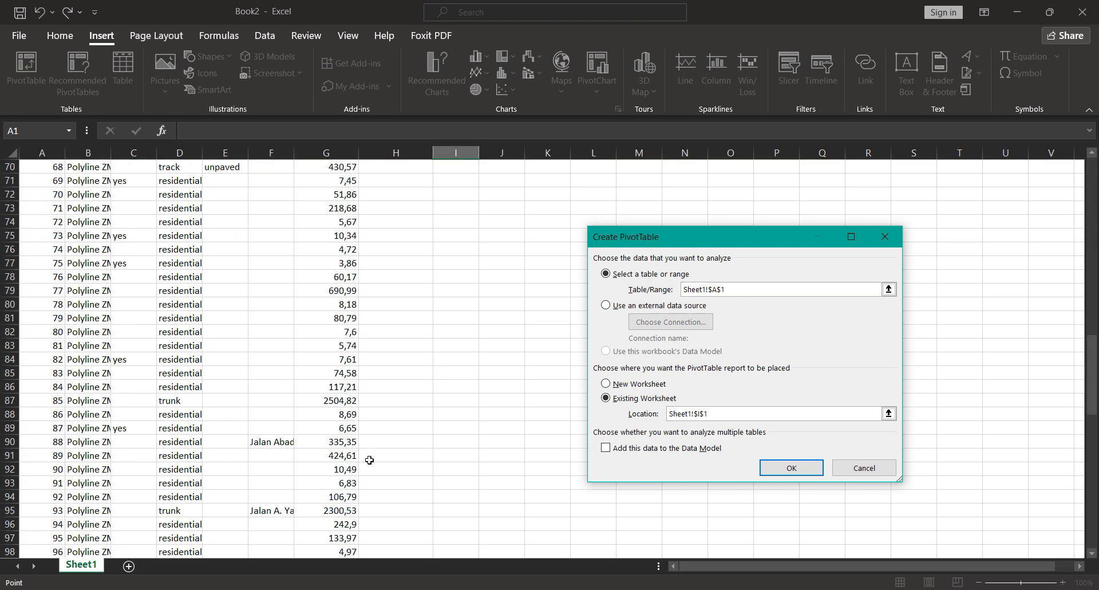
scroll(364, 418, up, 4)
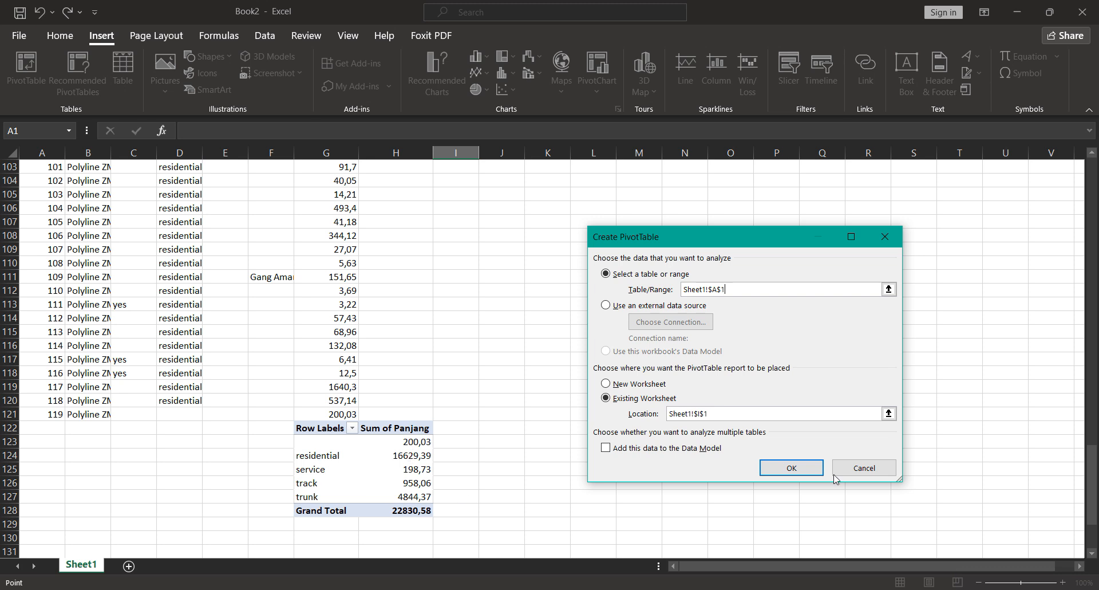
click(859, 467)
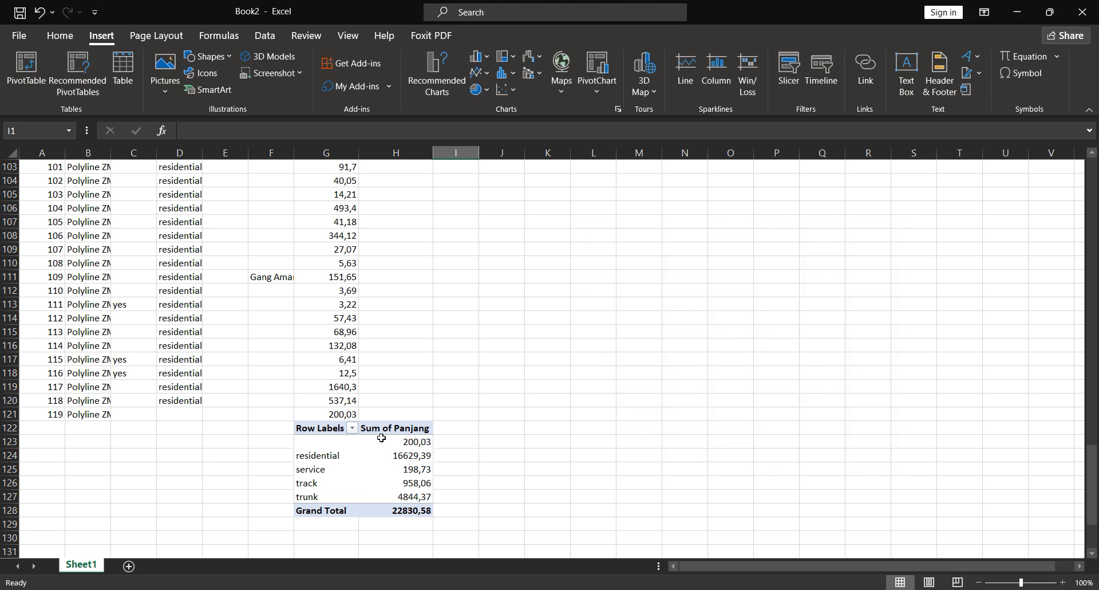
Move the whole PivotTable down two rows so that it starts at cell G124, and select its residential row label
drag(322, 429, 401, 509)
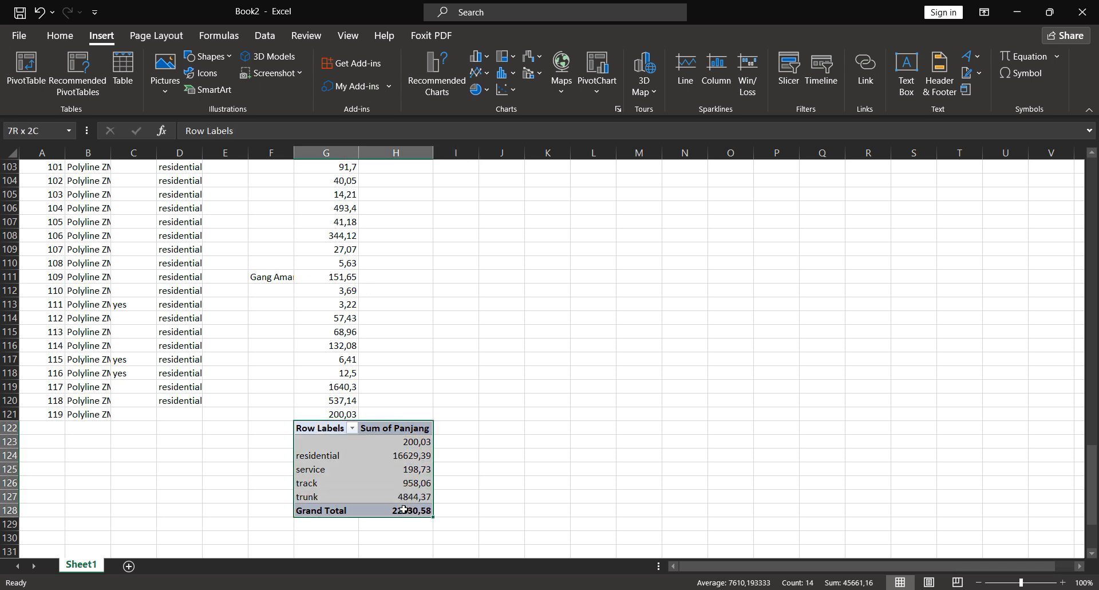
drag(405, 422, 404, 436)
click(404, 435)
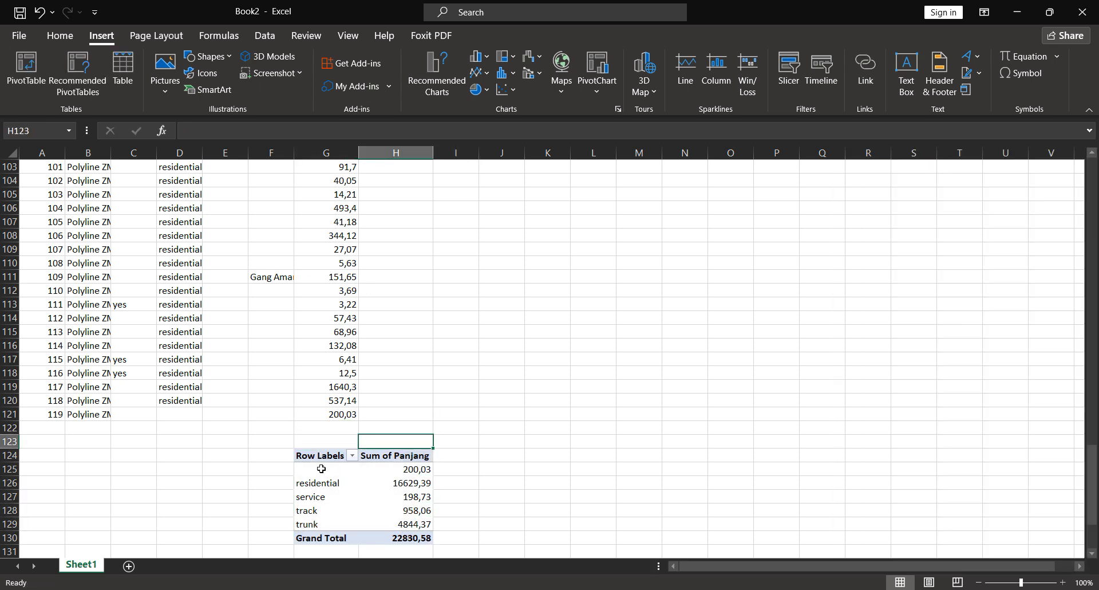
click(336, 484)
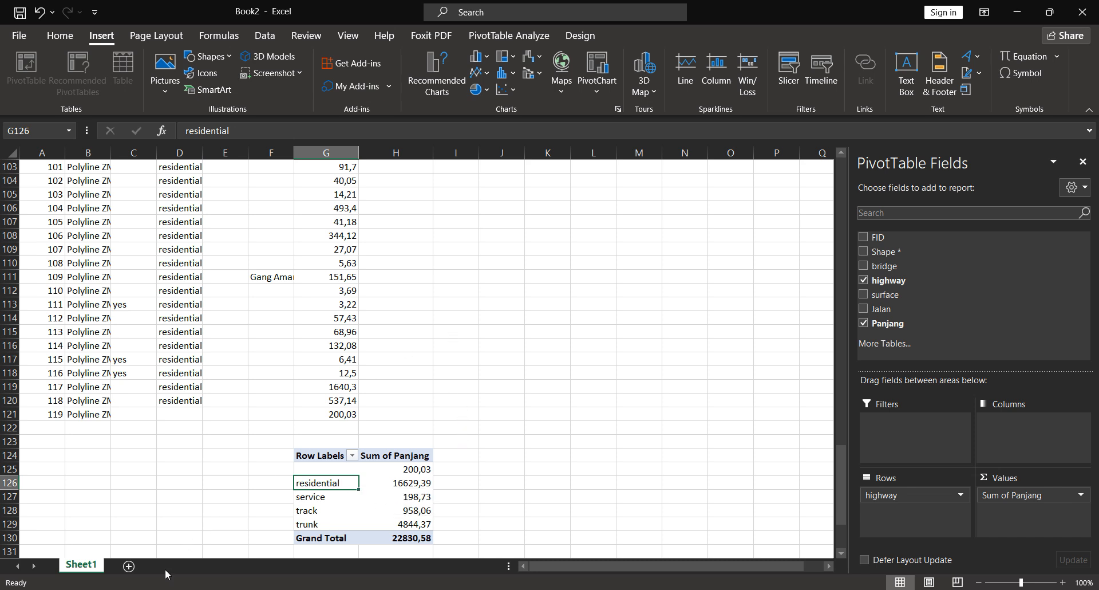
key(alt)
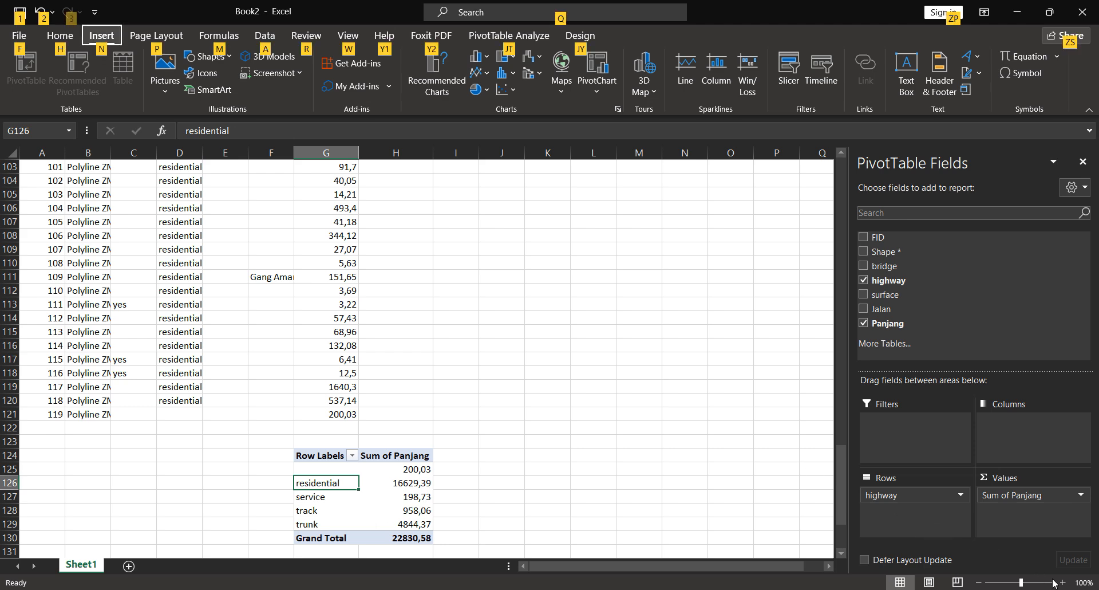